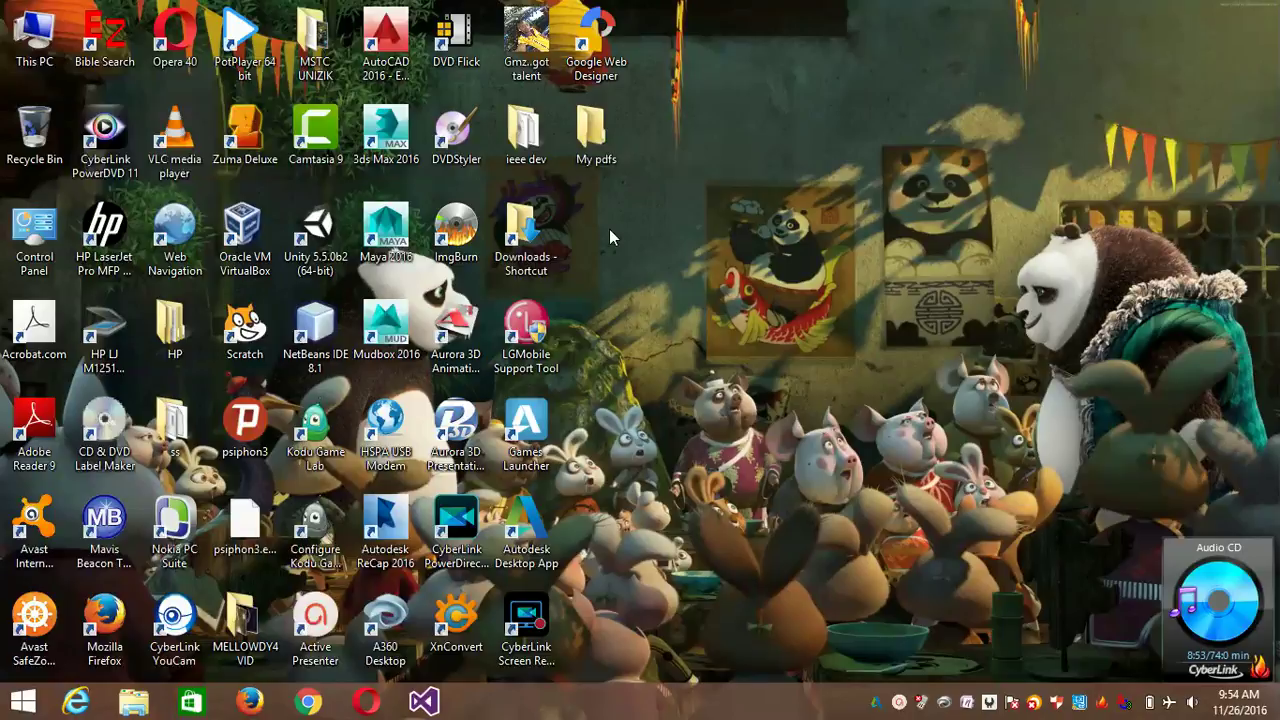
# Step: Start DVDStyler and create a project labelled "Dvd styler tutorial" with DVD-5 (4.7 GB) capacity and NTSC 720x480 video
pyautogui.doubleClick(449, 157)
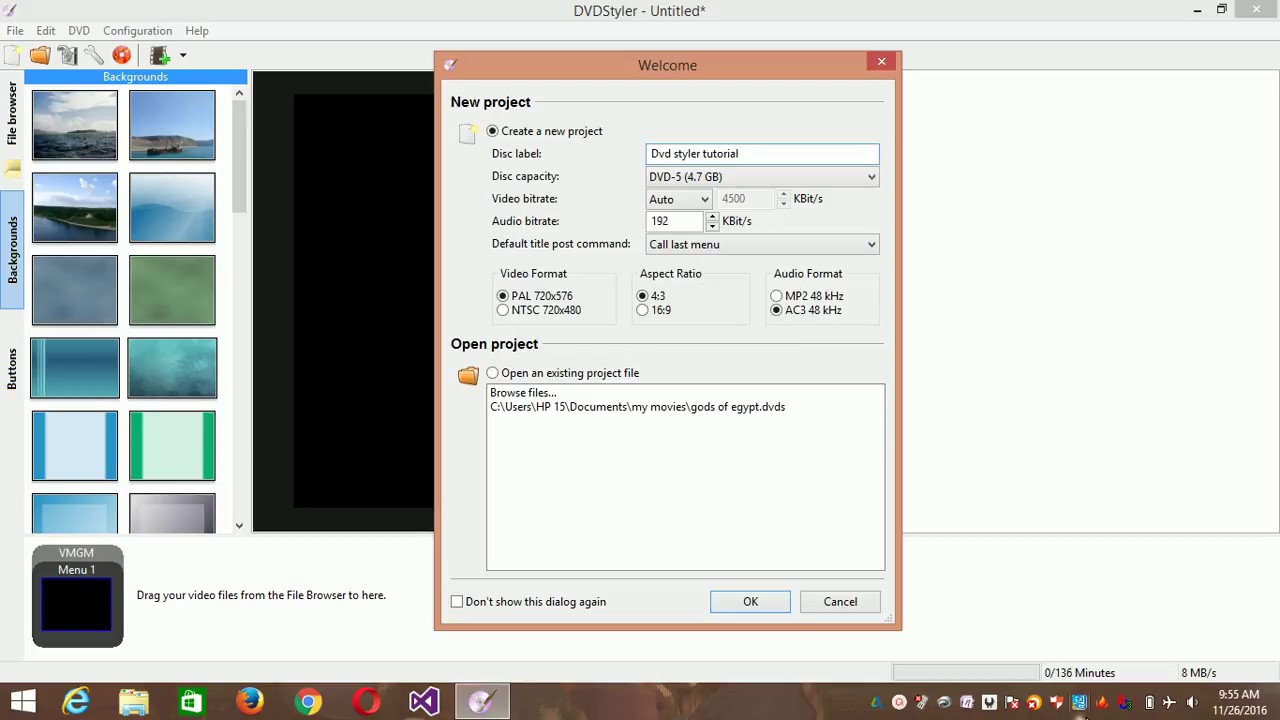
pyautogui.click(918, 703)
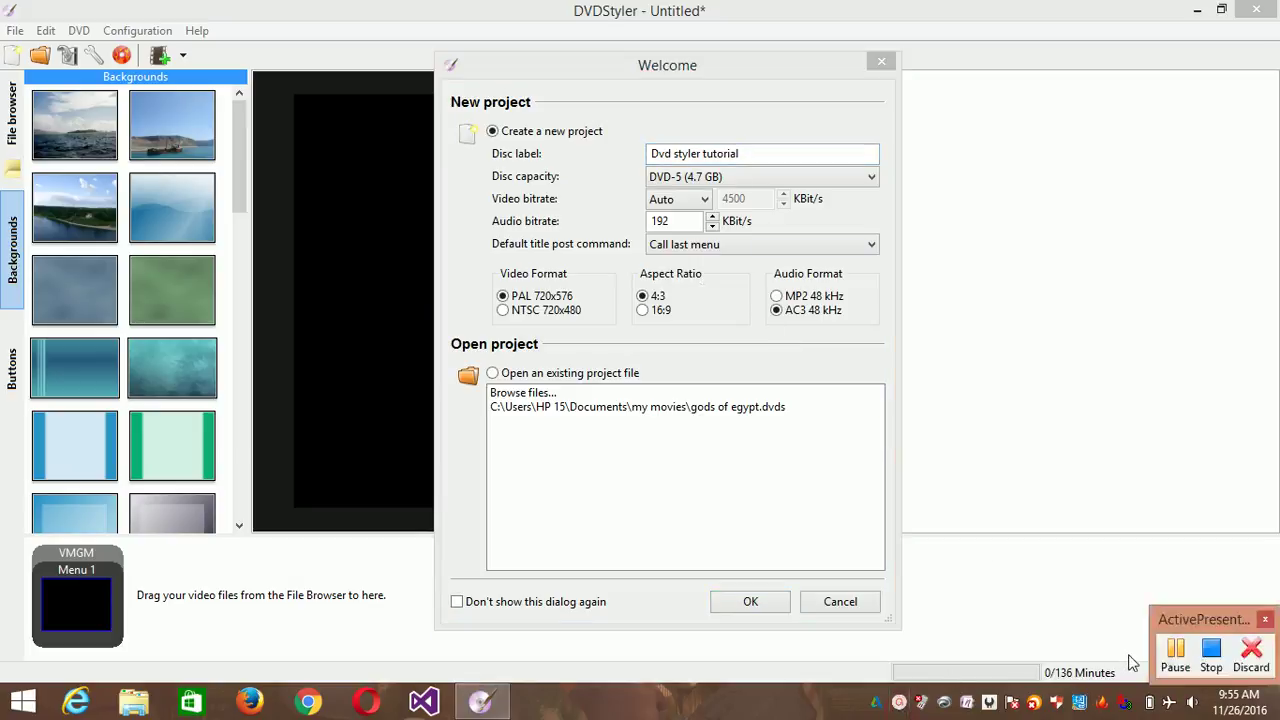
pyautogui.click(1175, 660)
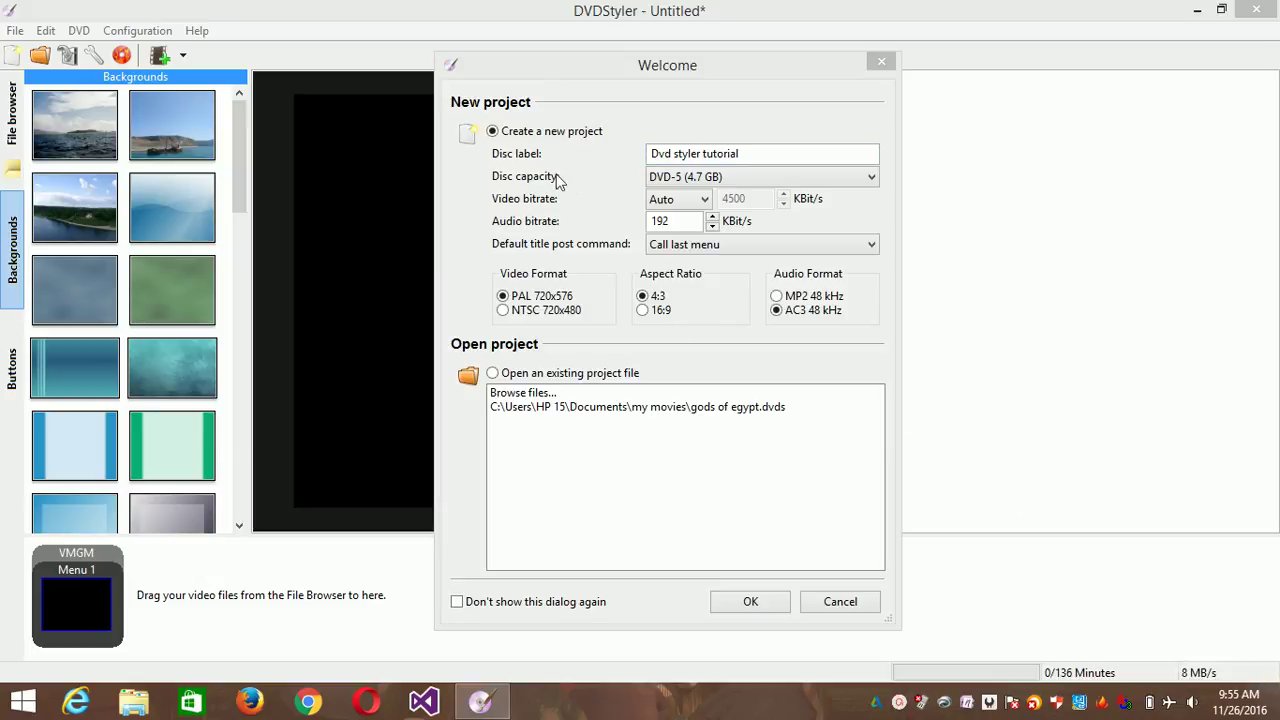
pyautogui.click(781, 180)
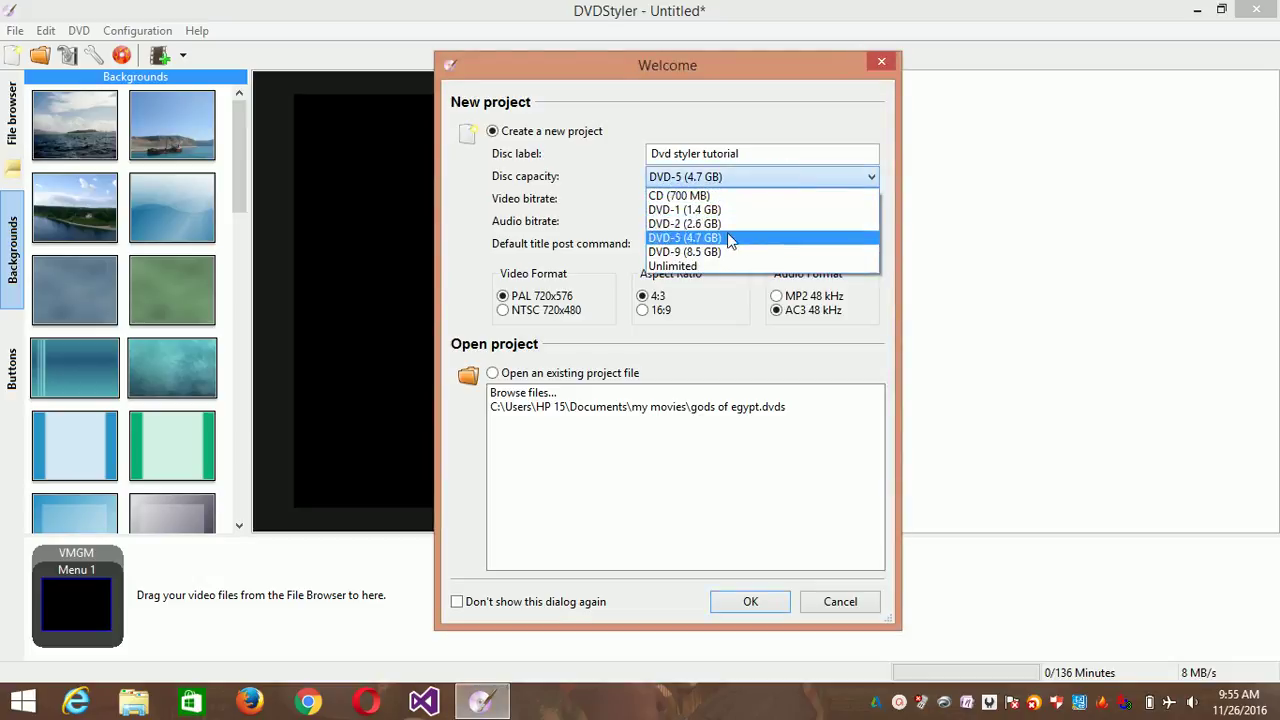
pyautogui.click(730, 238)
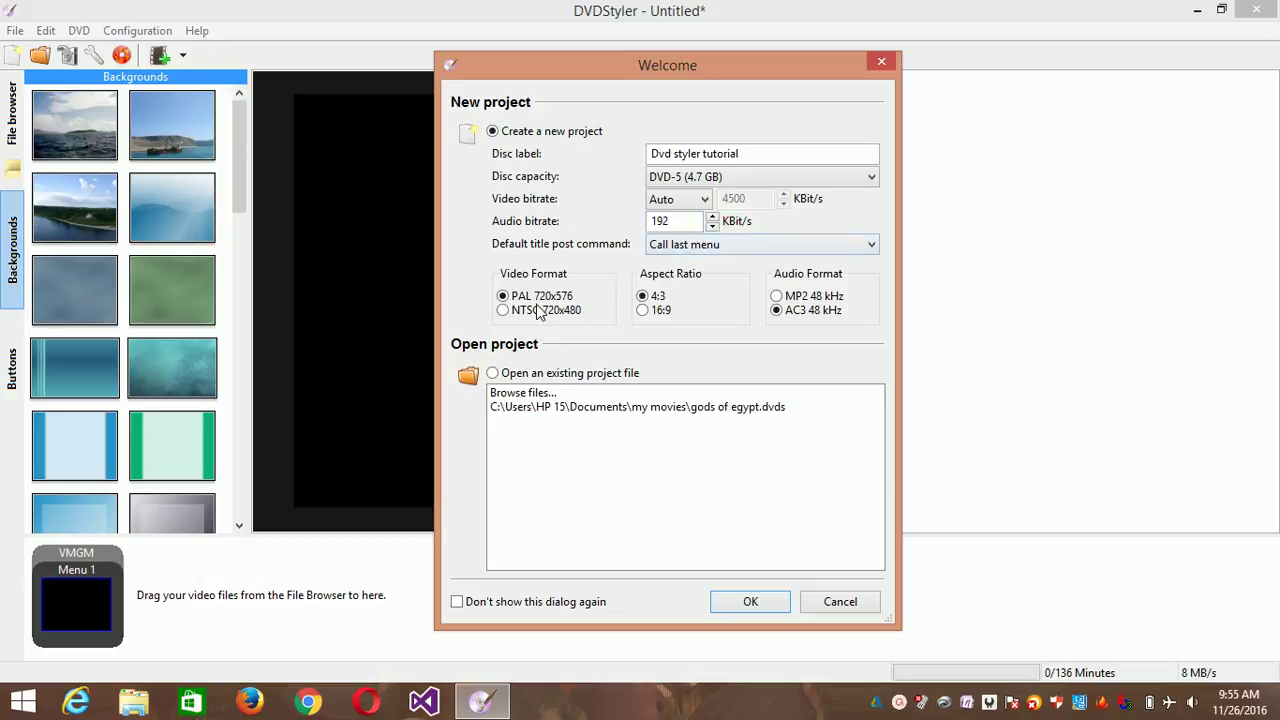
pyautogui.click(502, 311)
pyautogui.click(752, 602)
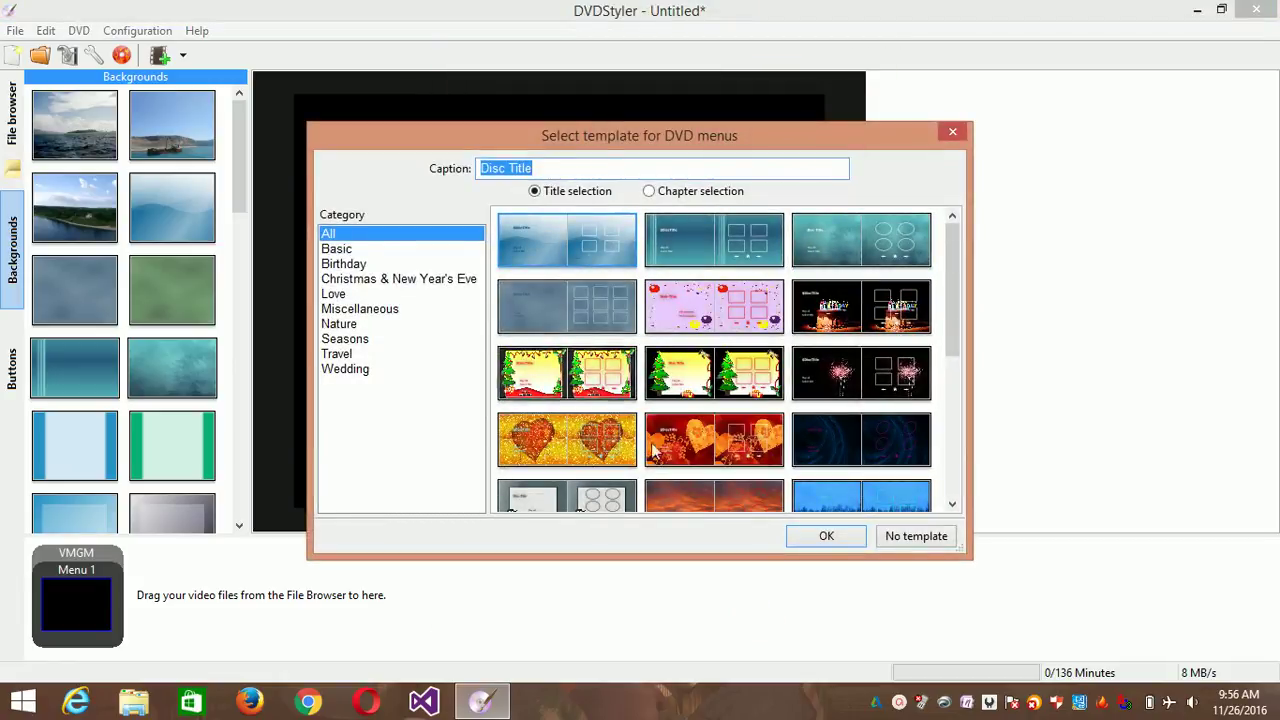
# Step: Caption the DVD menu "Dvd styler tutorial" and apply the first template, with the blue wave background
pyautogui.click(550, 168)
pyautogui.press('BackSpace')
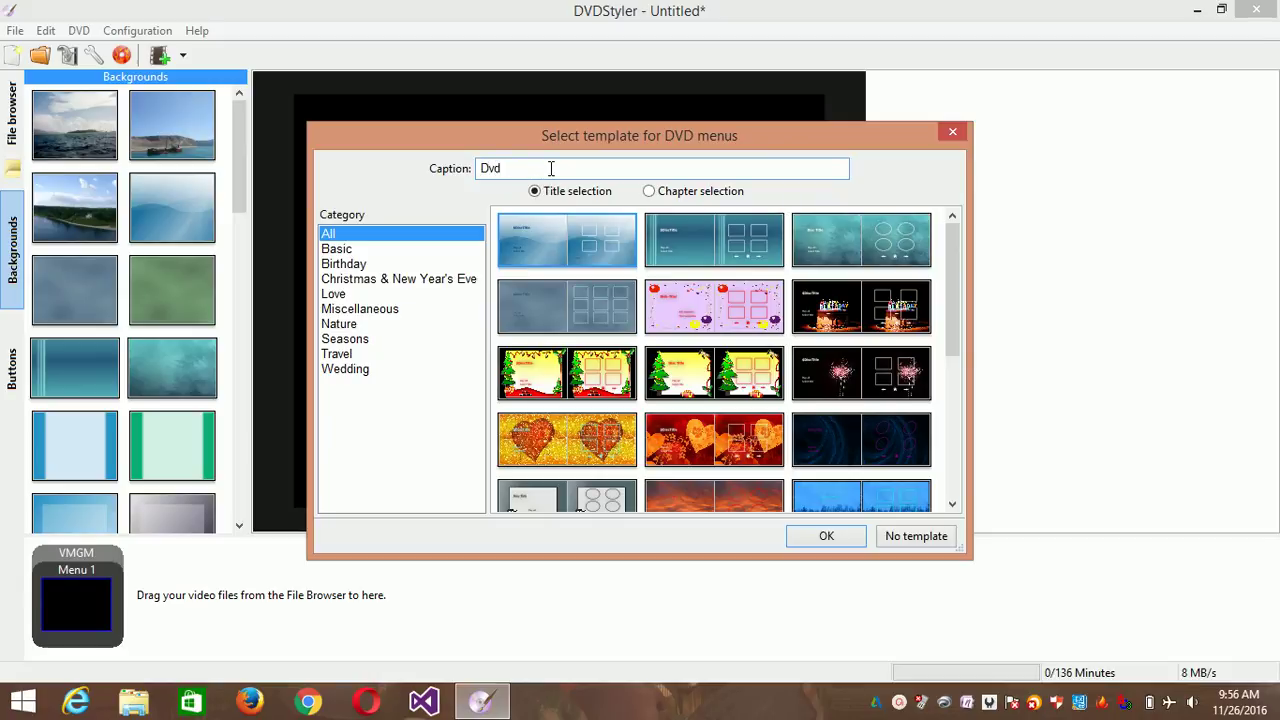
pyautogui.write('Dvd styler tutorial')
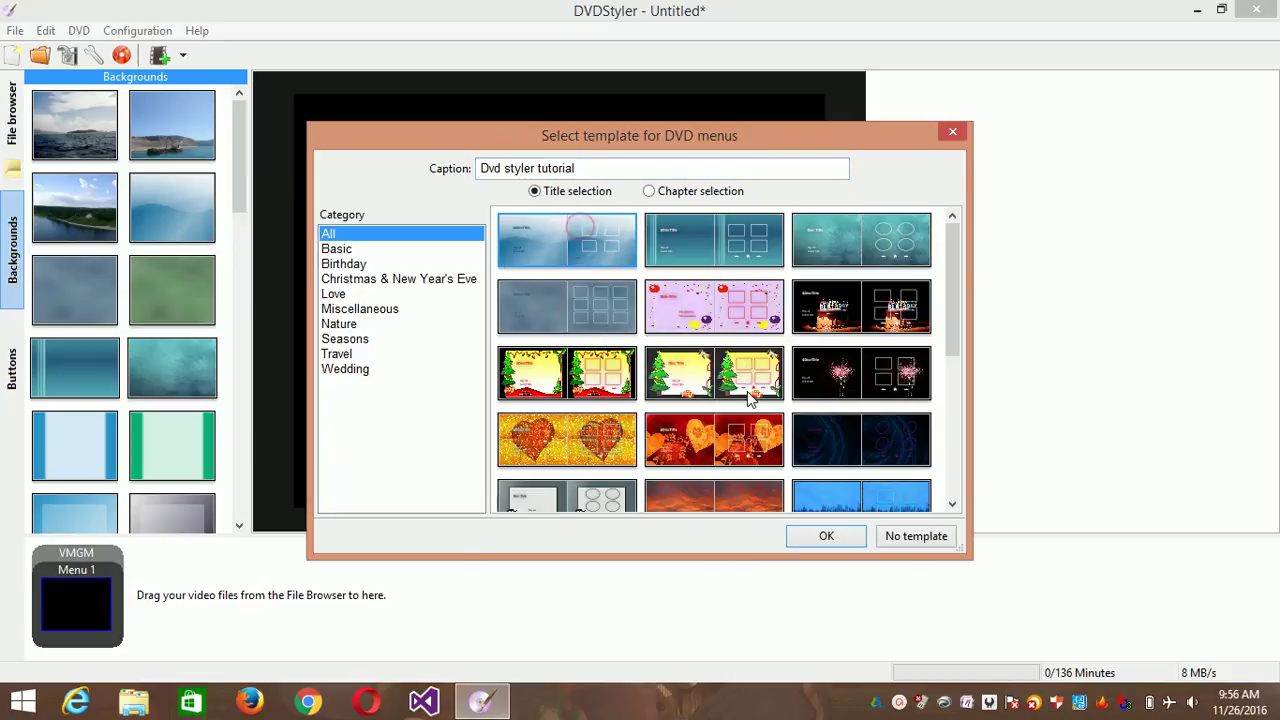
pyautogui.click(828, 539)
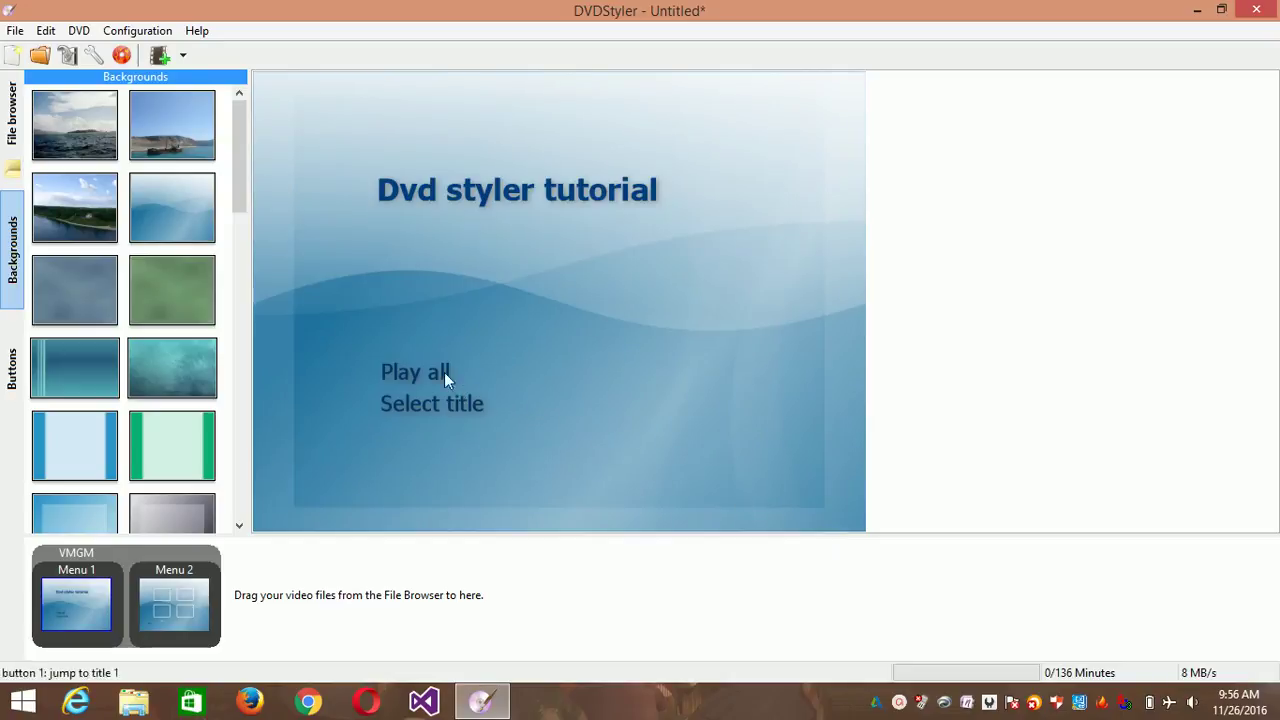
# Step: Move the Play all and Select title buttons on Menu 1 toward the right side, then look at Menu 2
pyautogui.moveTo(438, 371); pyautogui.dragTo(626, 360)
pyautogui.click(435, 405)
pyautogui.moveTo(435, 405); pyautogui.dragTo(723, 401)
pyautogui.click(180, 598)
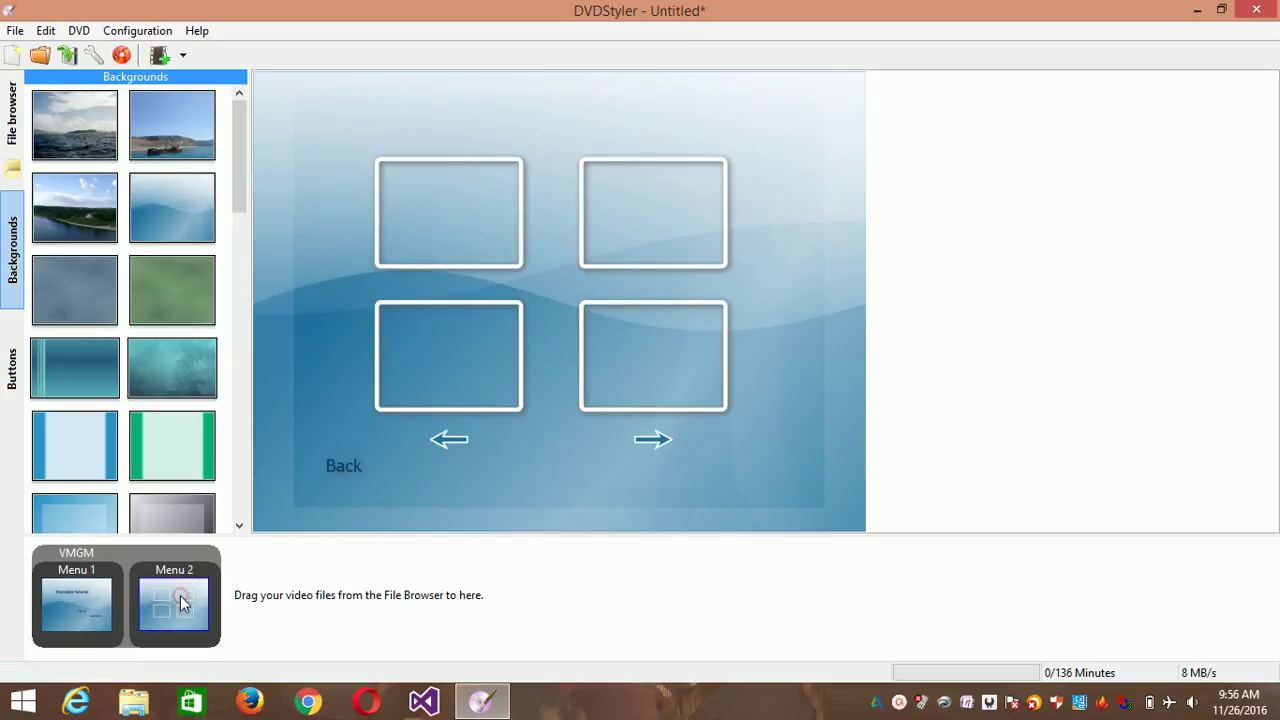
pyautogui.click(100, 591)
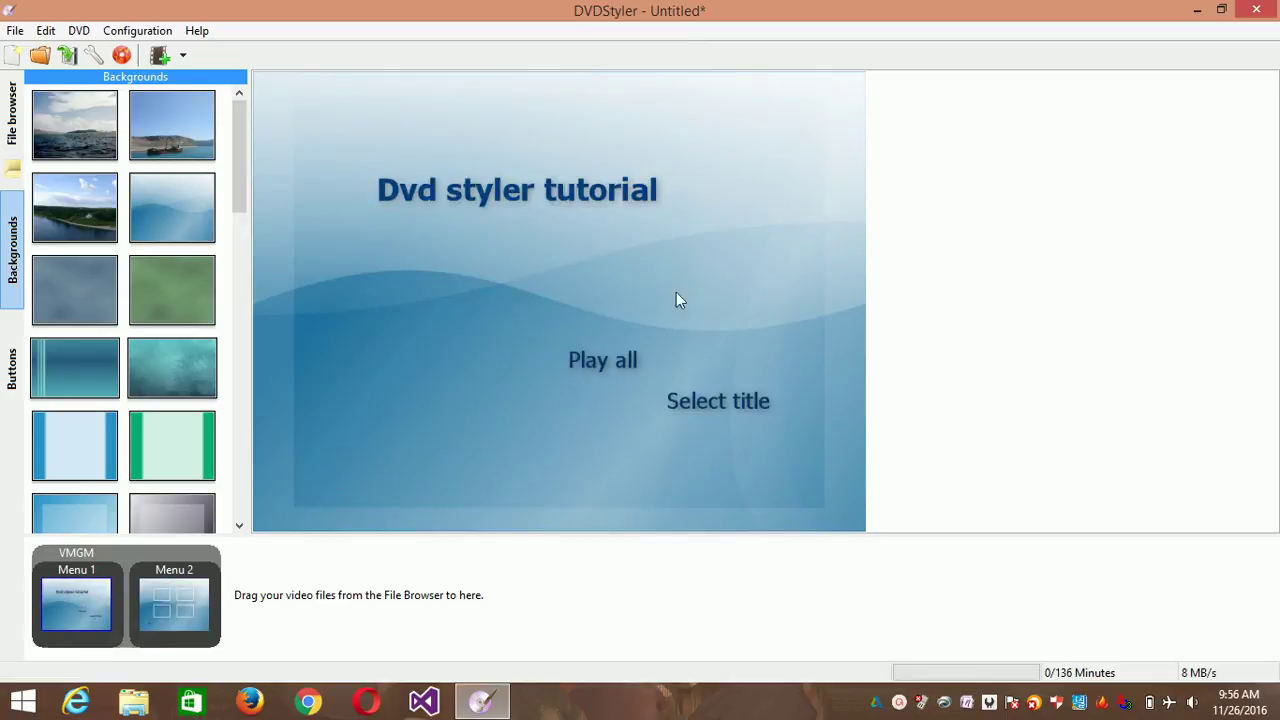
# Step: Open the Videos folder in File Explorer and arrange its window beside the DVDStyler window
pyautogui.click(1197, 10)
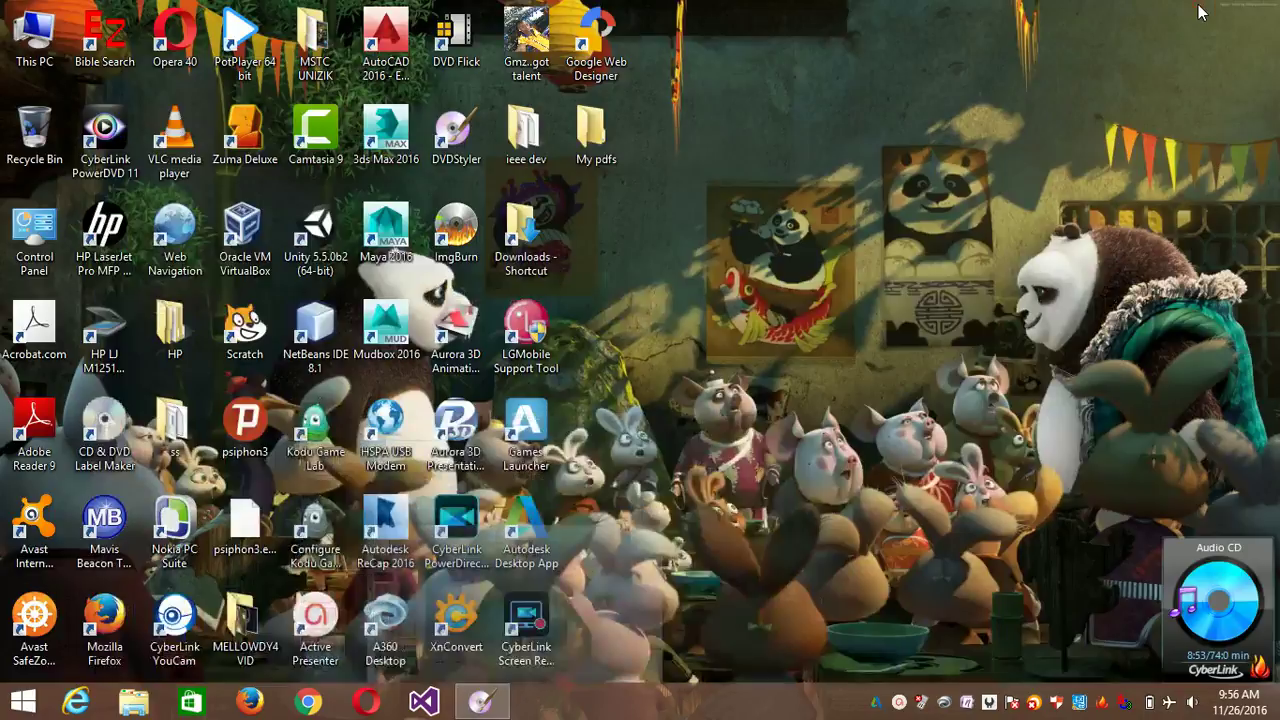
pyautogui.doubleClick(27, 46)
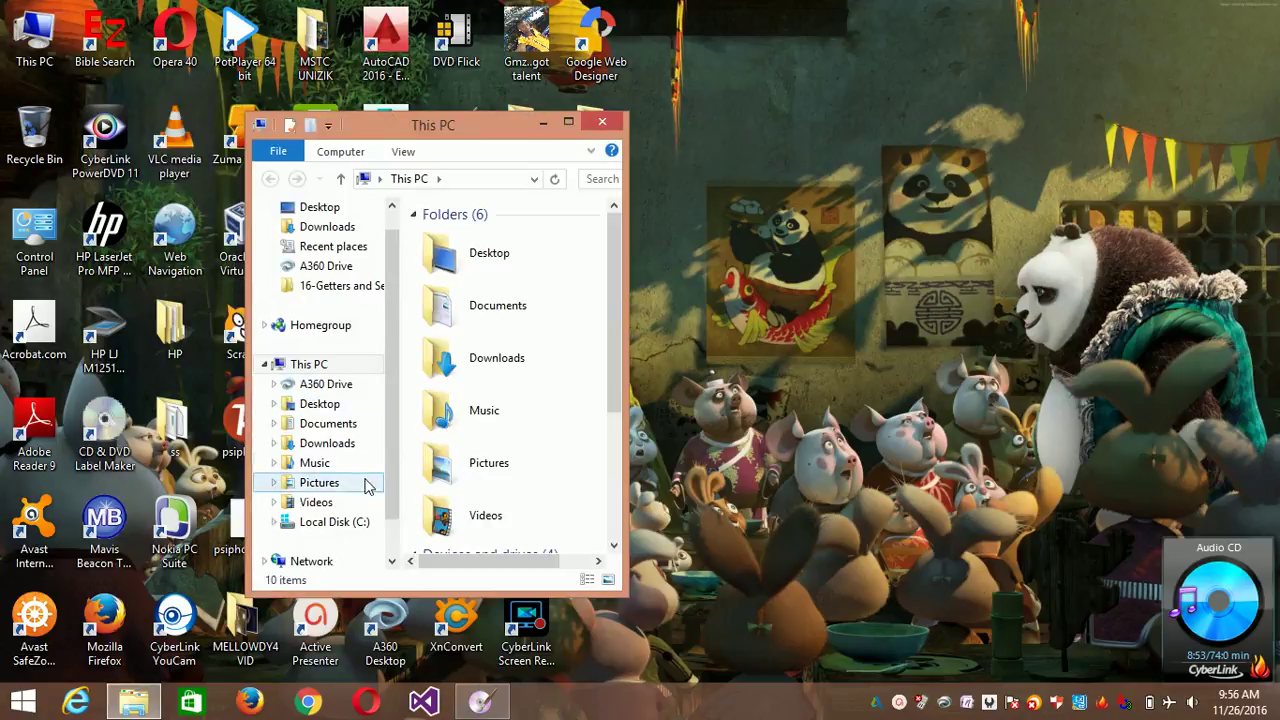
pyautogui.click(357, 507)
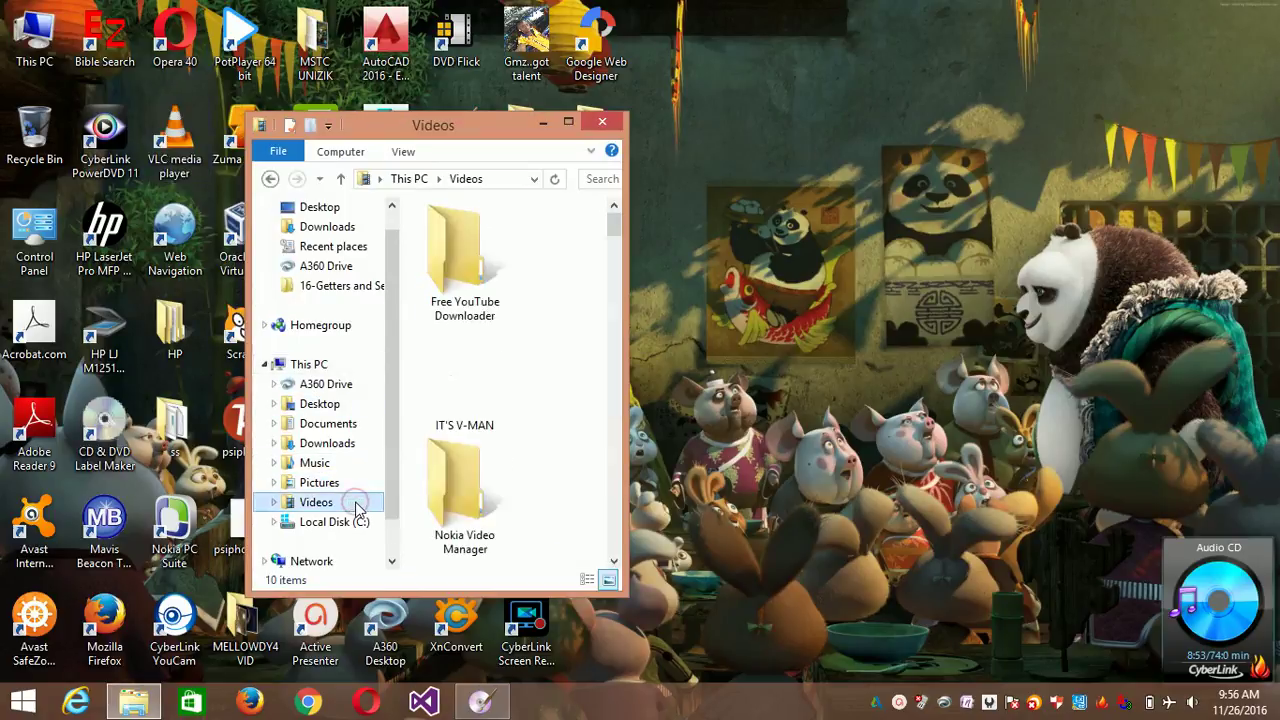
pyautogui.scroll(-5, 612, 527)
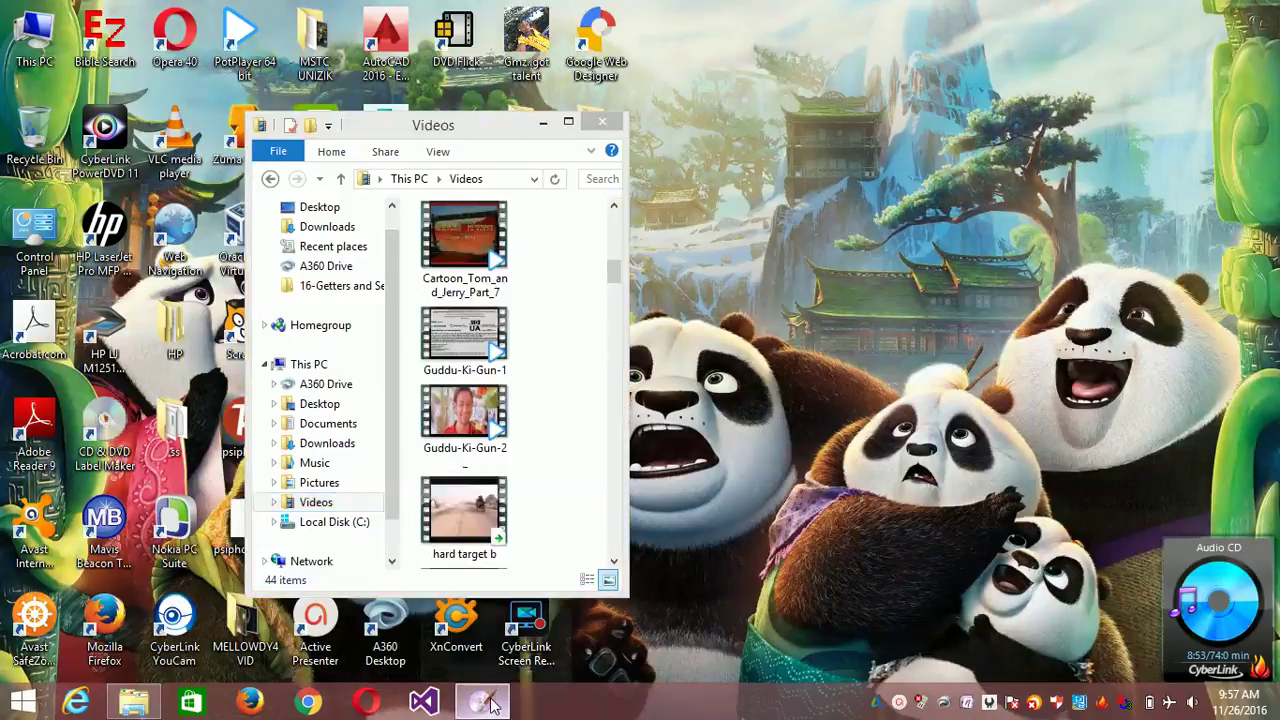
pyautogui.click(486, 703)
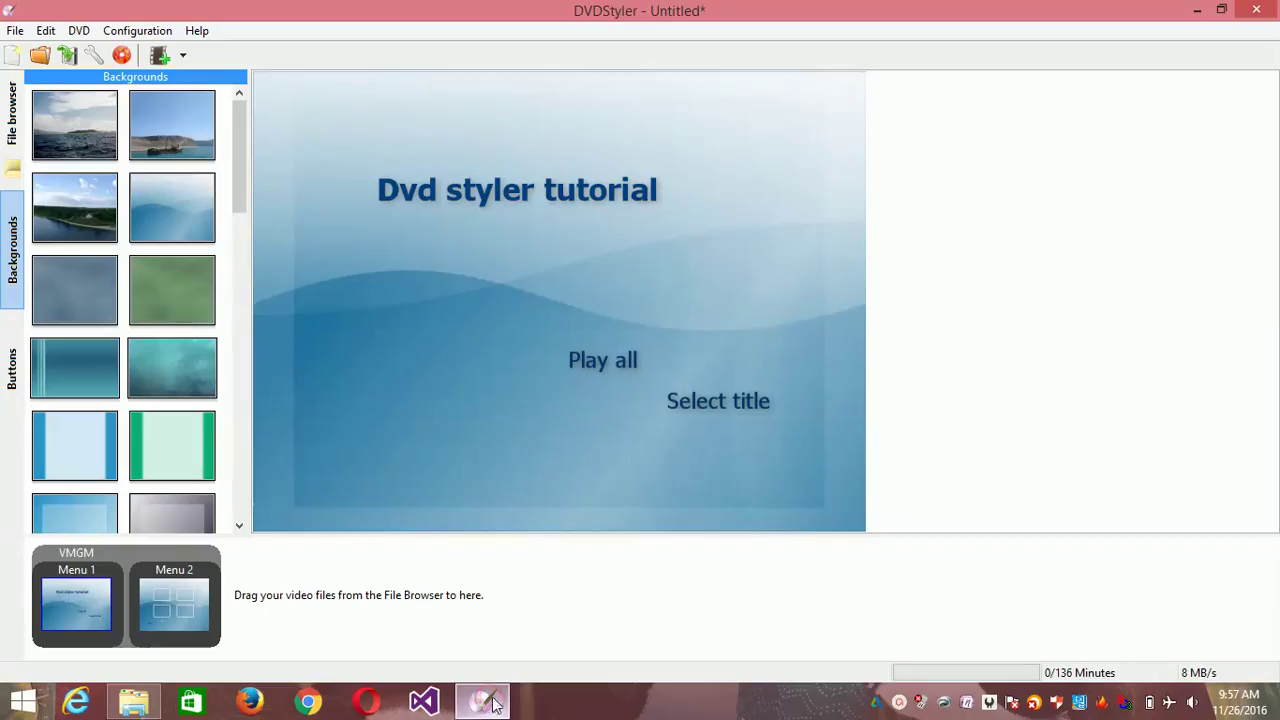
pyautogui.click(1221, 9)
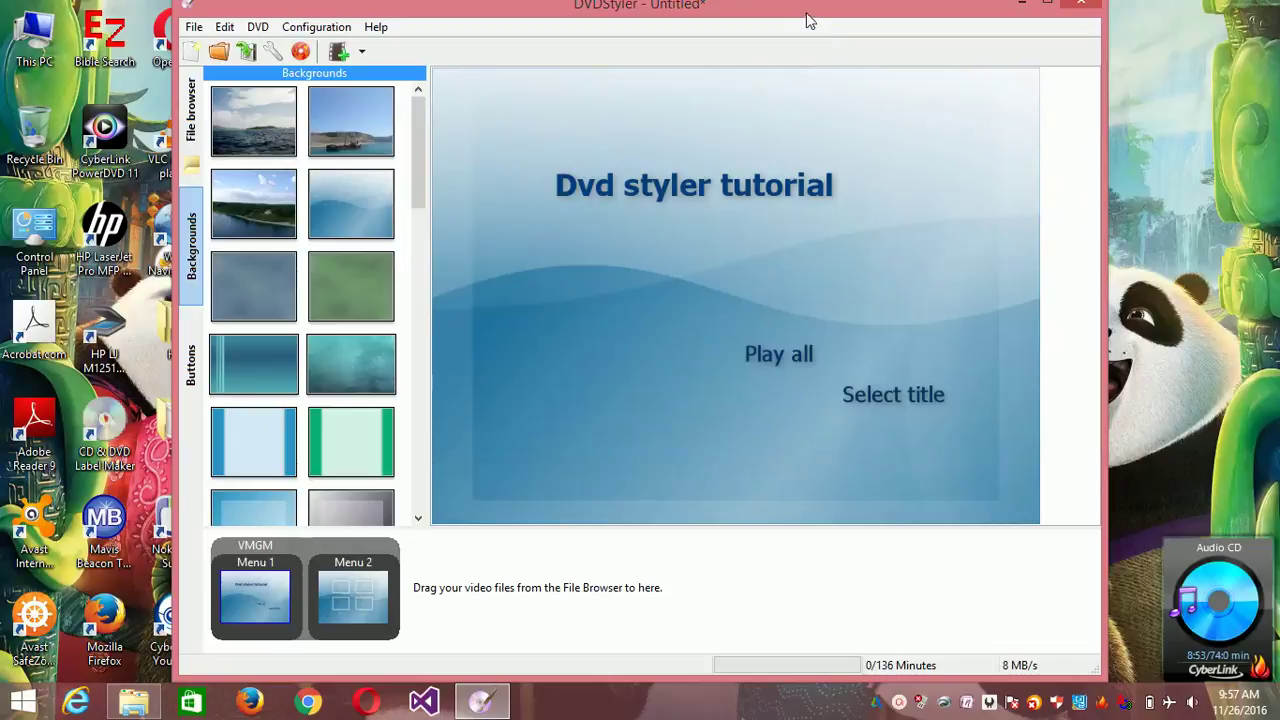
pyautogui.moveTo(806, 11); pyautogui.dragTo(1118, 31)
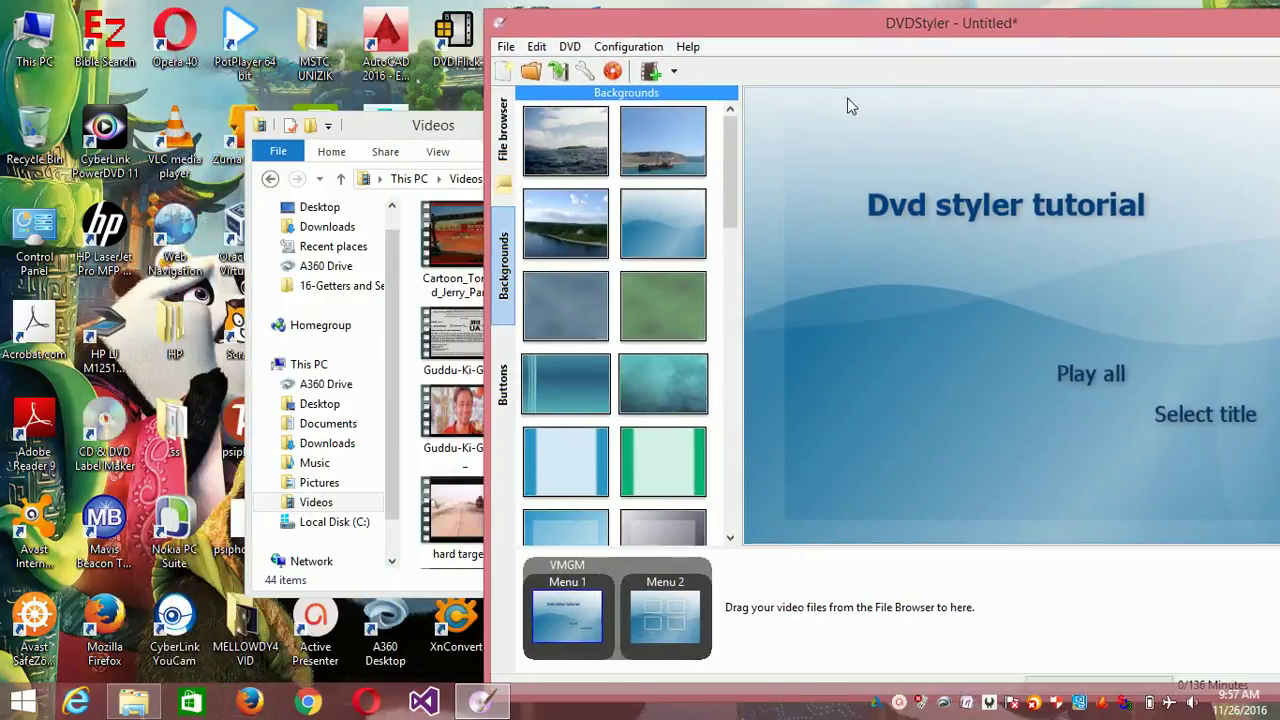
pyautogui.moveTo(383, 125); pyautogui.dragTo(211, 101)
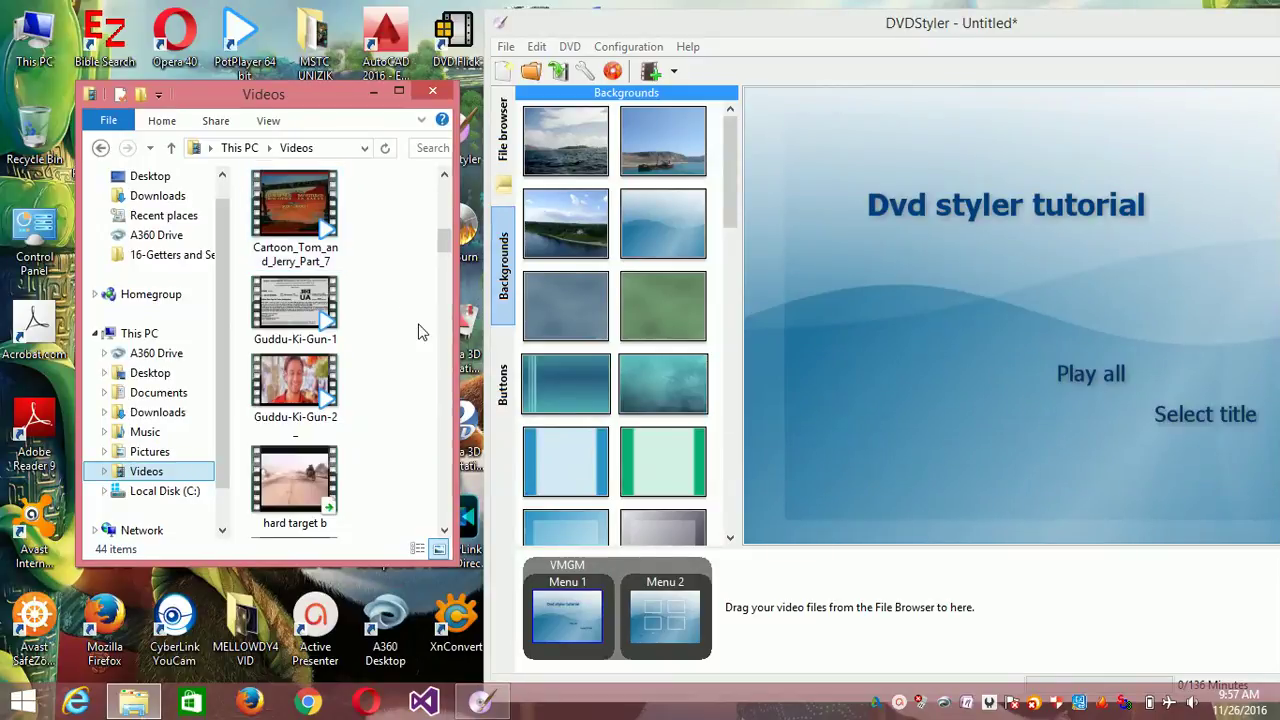
# Step: Add the videos hard target b and HARRY POTTER 2 from the Videos folder to the DVD as titles 1 and 2
pyautogui.click(443, 531)
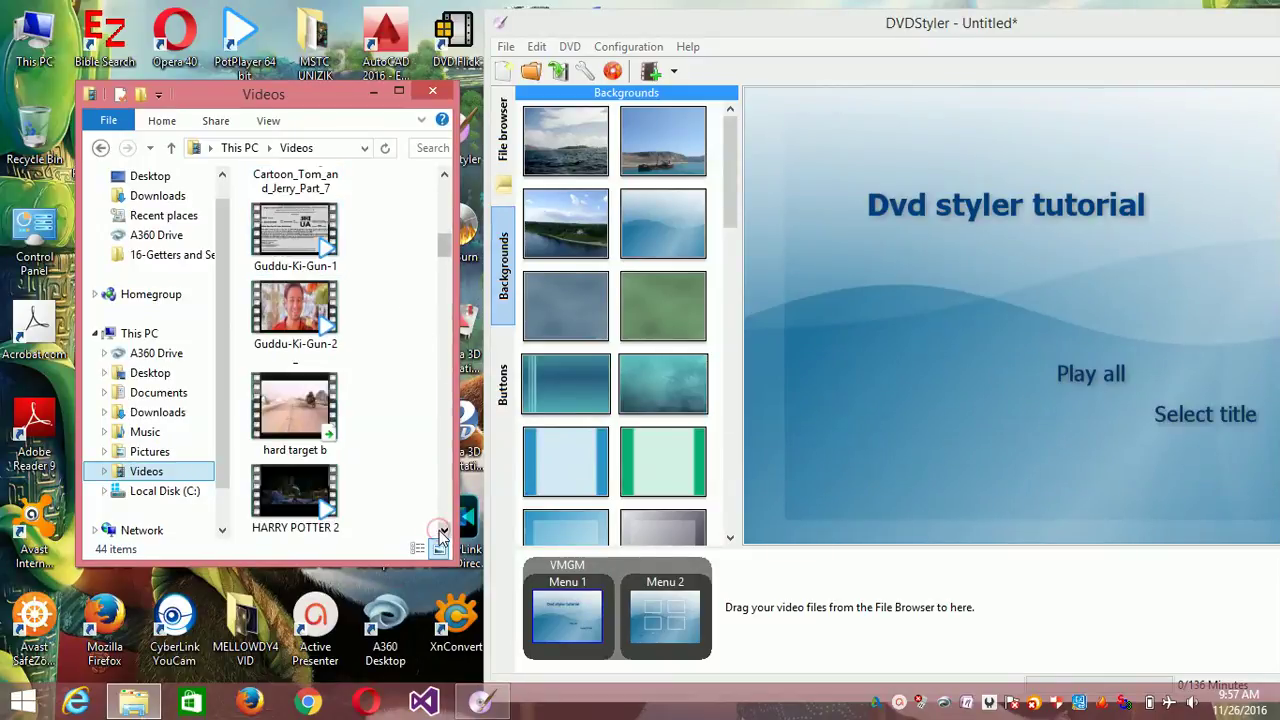
pyautogui.click(443, 531)
pyautogui.moveTo(289, 305); pyautogui.dragTo(797, 643)
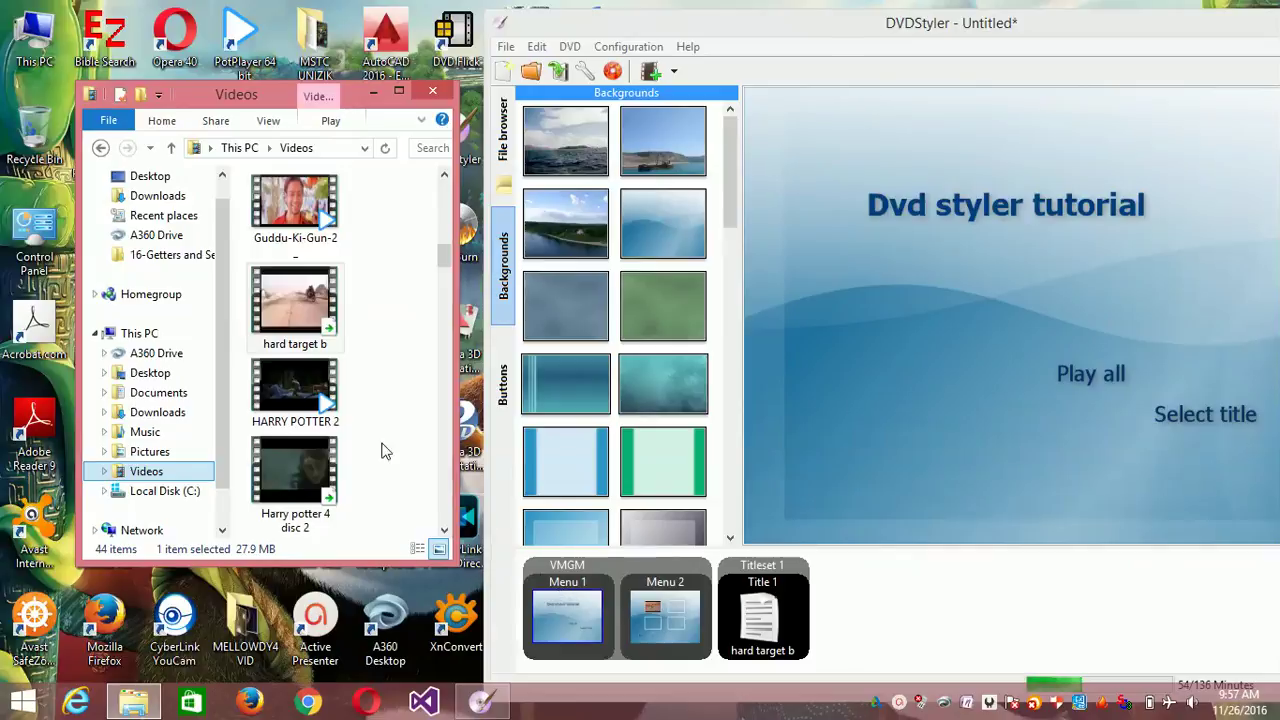
pyautogui.click(268, 372)
pyautogui.moveTo(283, 383); pyautogui.dragTo(925, 652)
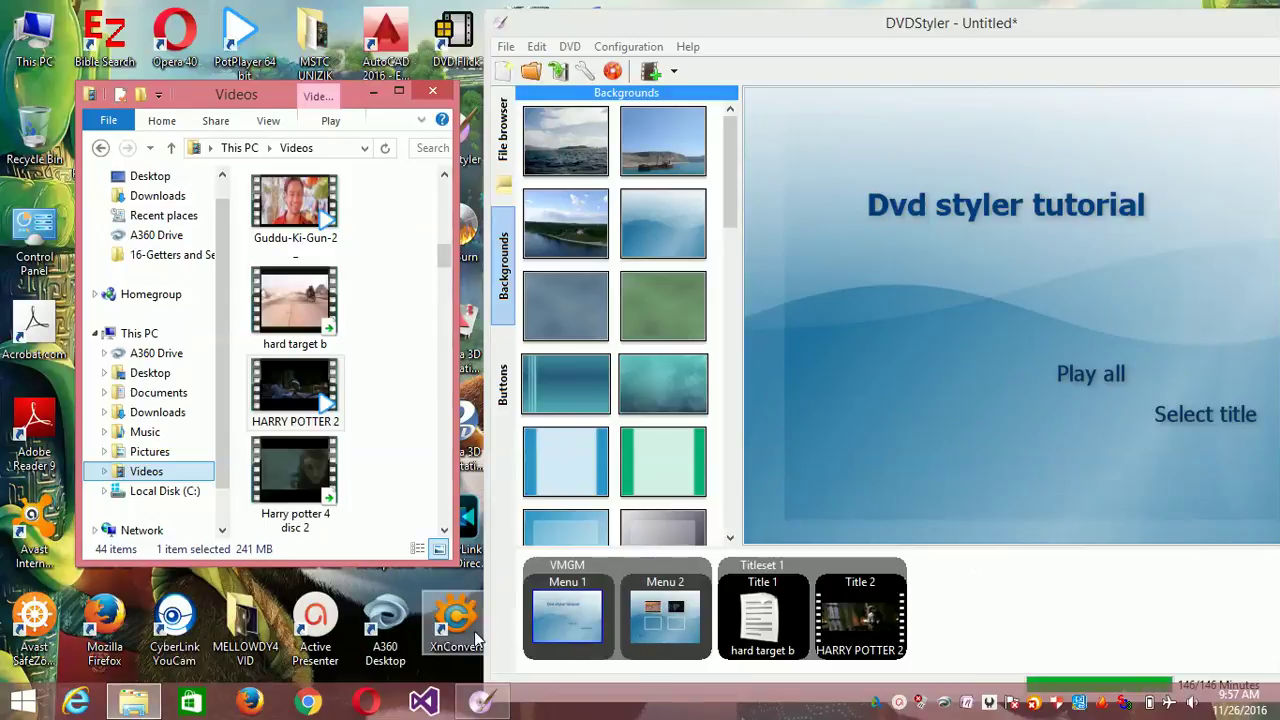
# Step: Add the video Kung fu panda_2-1 to the DVD as title 3
pyautogui.click(444, 531)
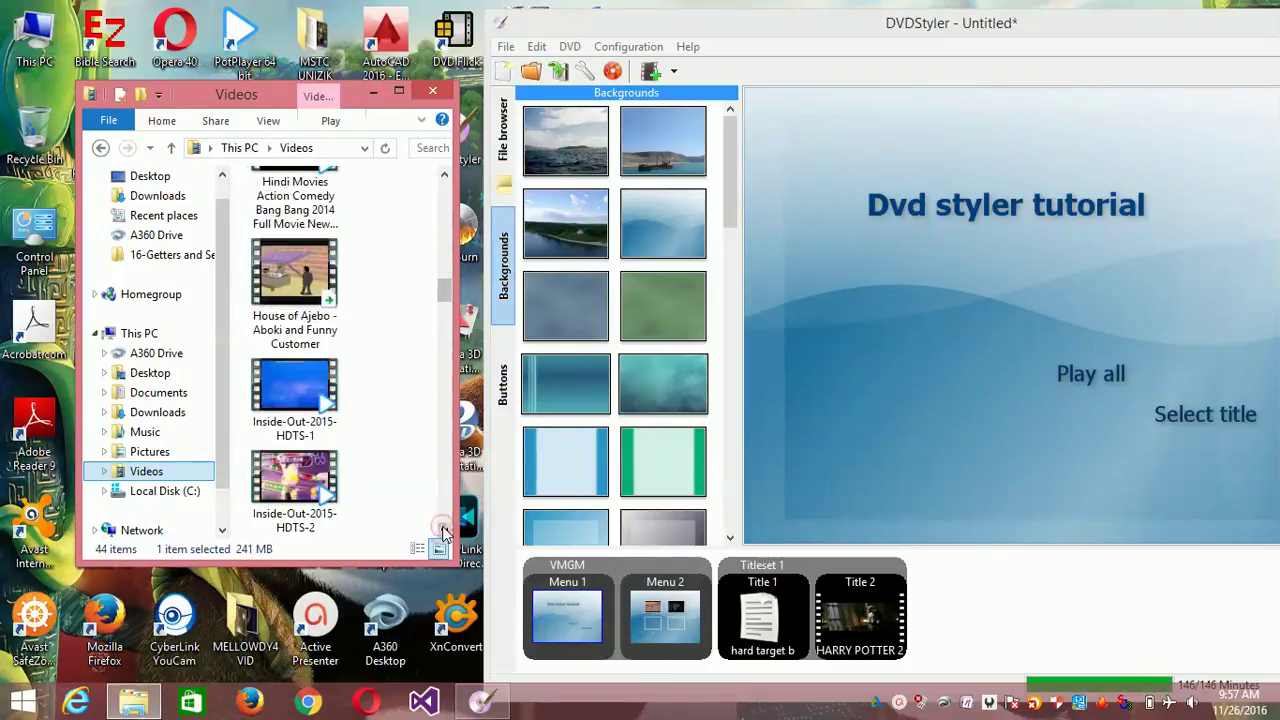
pyautogui.click(444, 531)
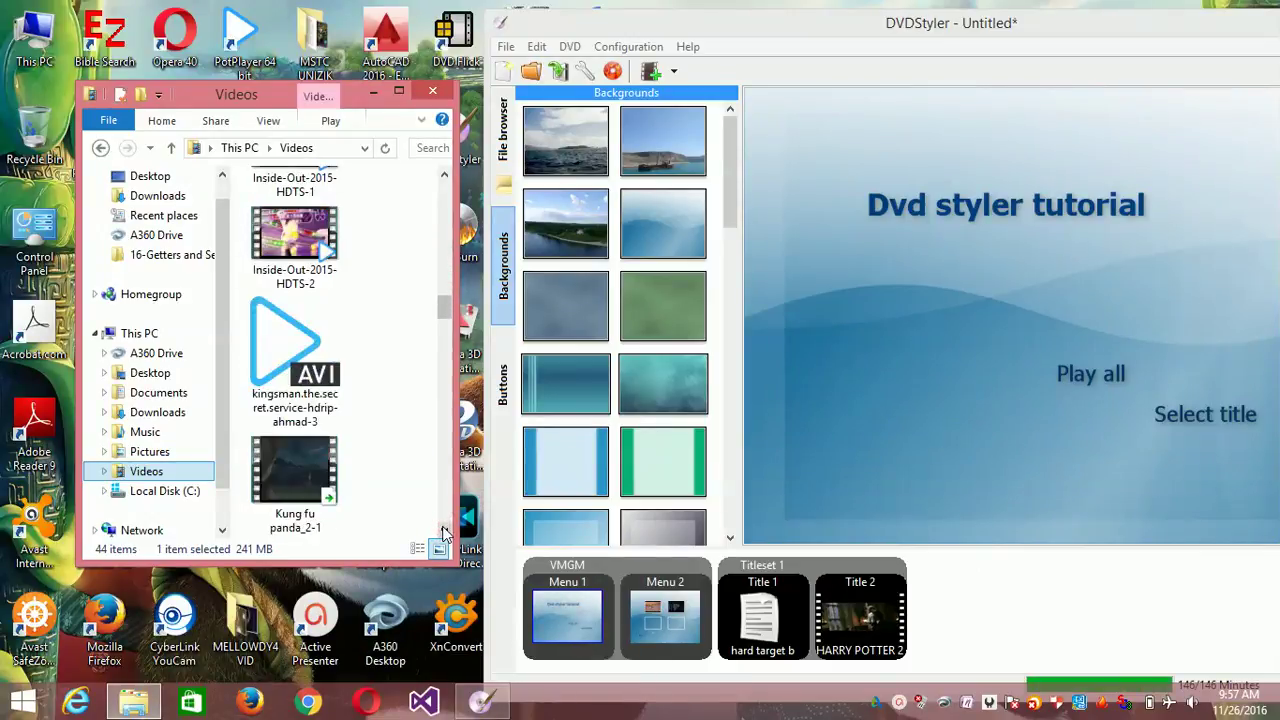
pyautogui.click(444, 531)
pyautogui.moveTo(286, 384); pyautogui.dragTo(965, 652)
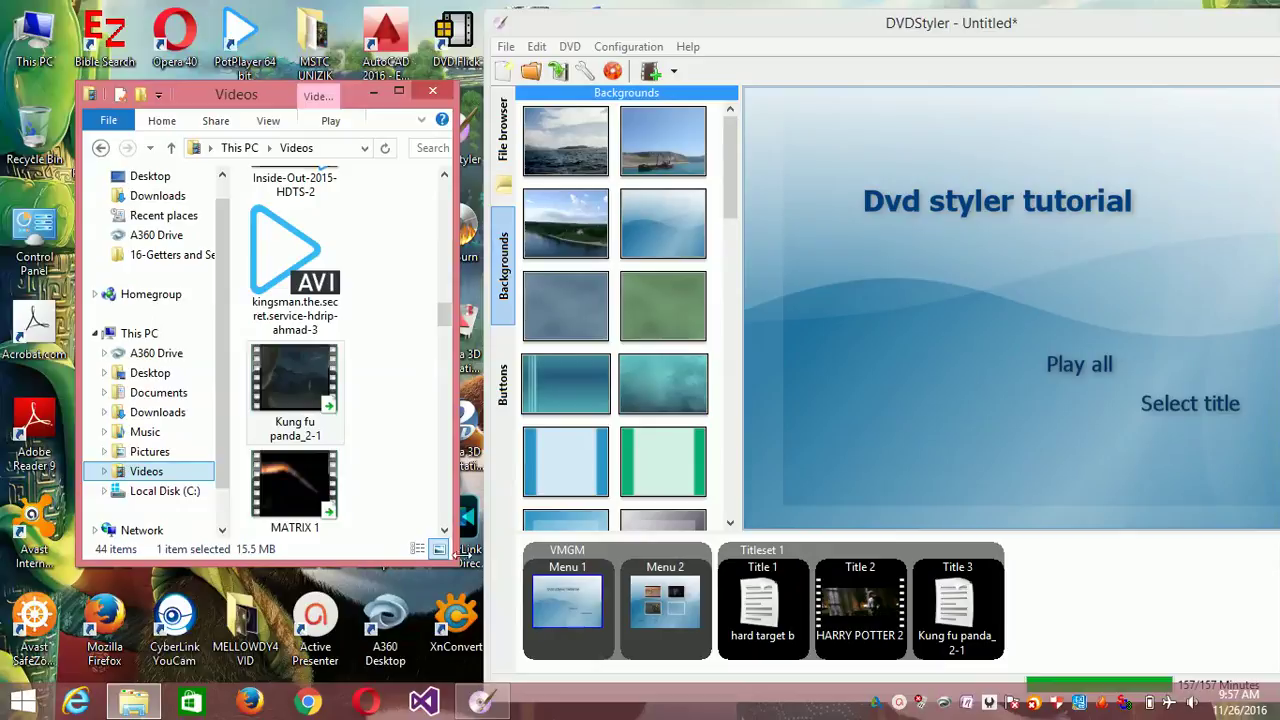
# Step: Add MORTAL KOMBAT DISC A and MORTAL KOMBAT DISC B as titles 4 and 5, then close the Videos folder and maximize DVDStyler
pyautogui.scroll(-3, 438, 540)
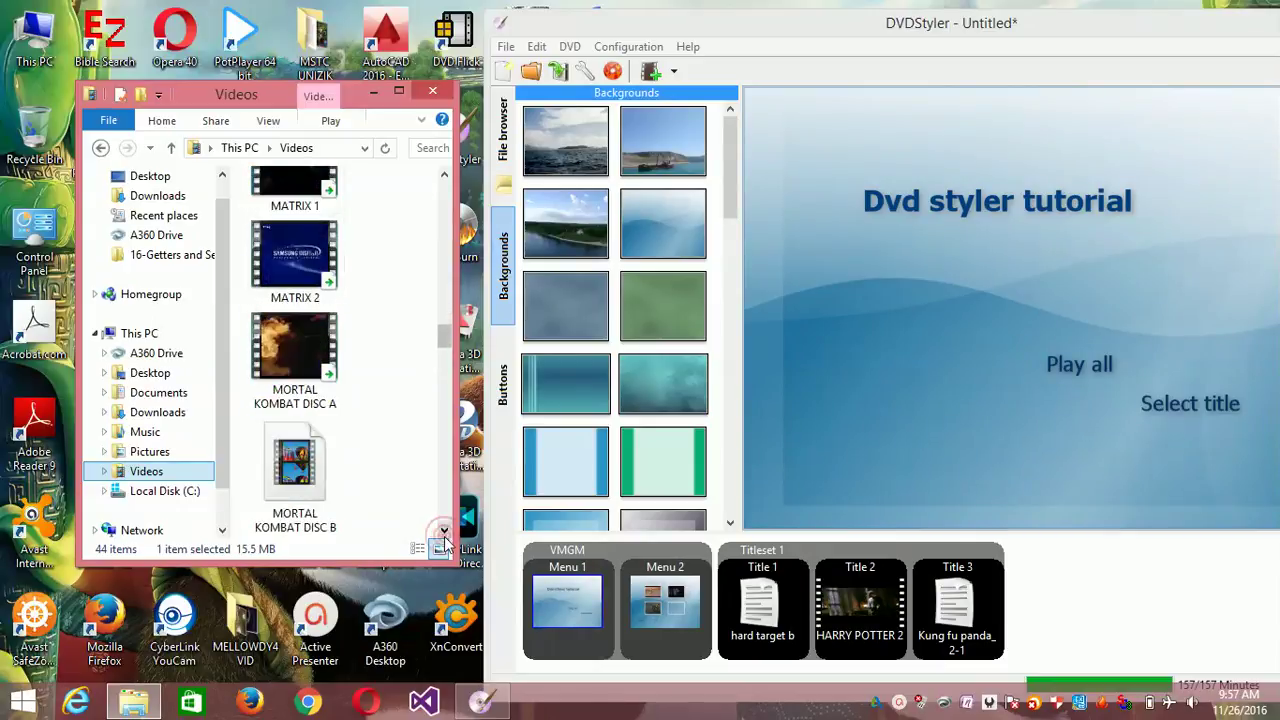
pyautogui.moveTo(316, 390); pyautogui.dragTo(1057, 636)
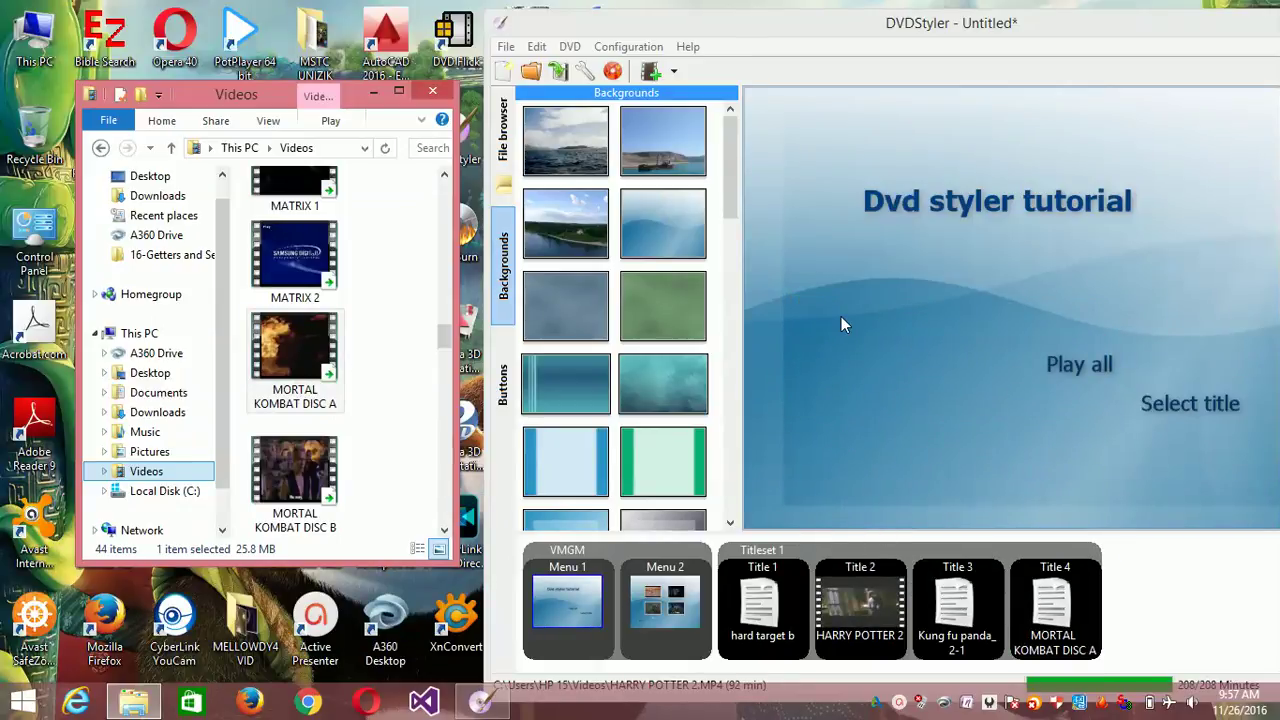
pyautogui.click(292, 484)
pyautogui.moveTo(290, 484); pyautogui.dragTo(1177, 648)
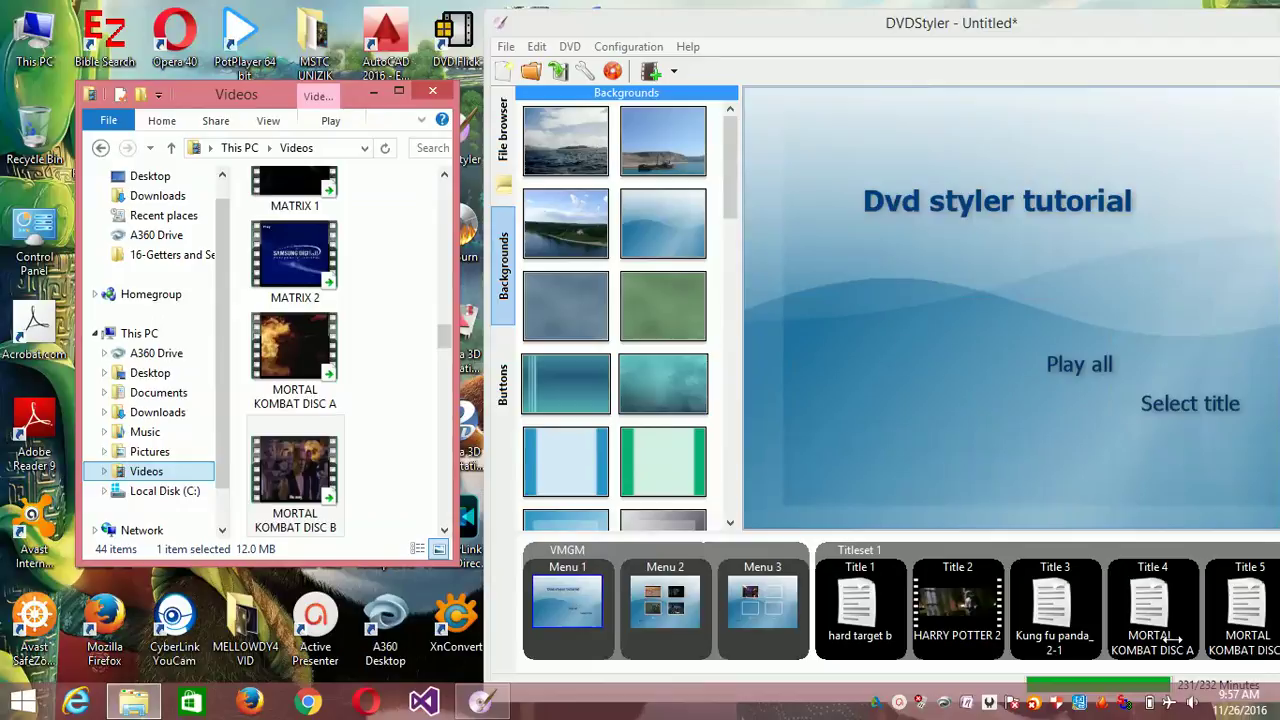
pyautogui.click(430, 92)
pyautogui.moveTo(648, 28); pyautogui.dragTo(370, 0)
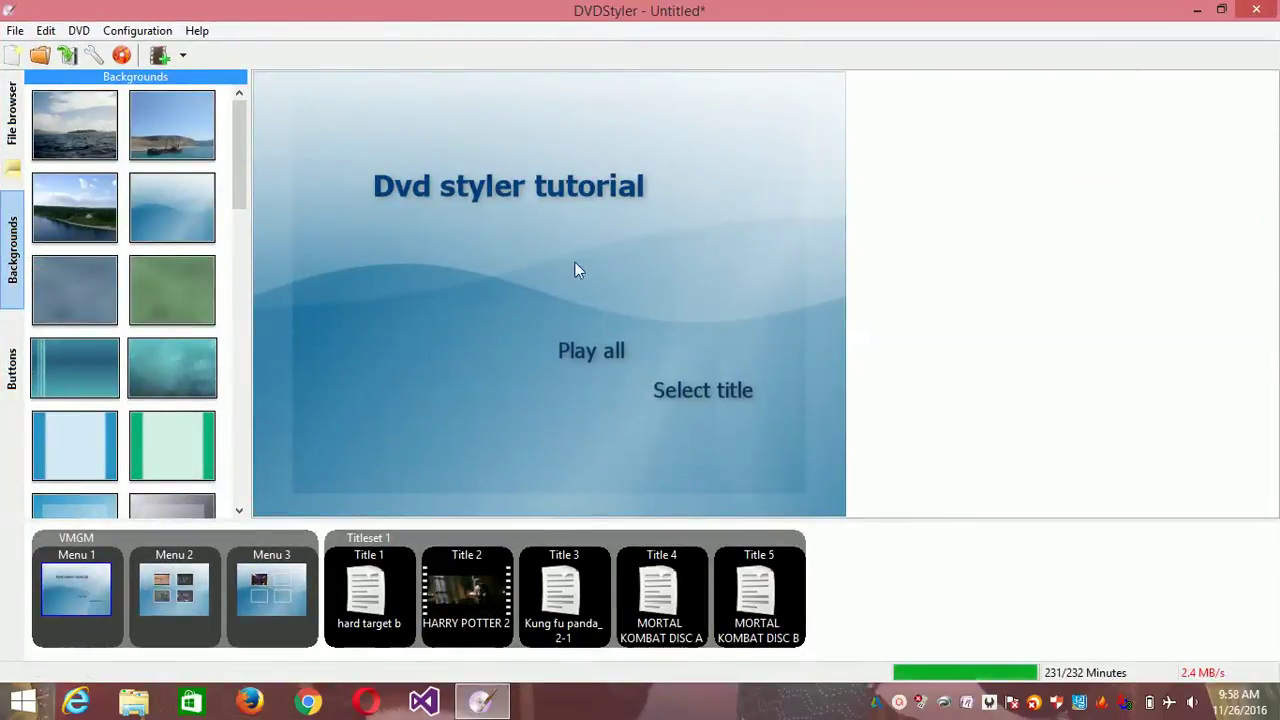
# Step: Place a home button between the two navigation arrows on Menu 2
pyautogui.click(207, 573)
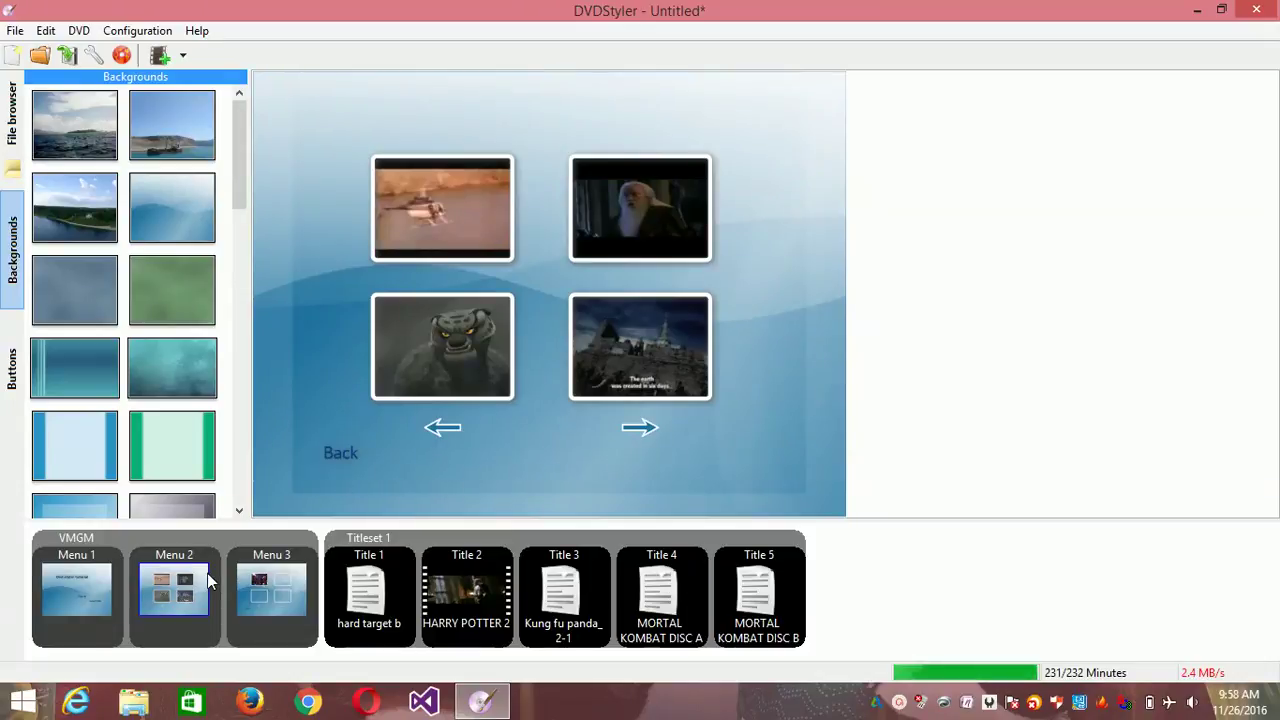
pyautogui.click(11, 372)
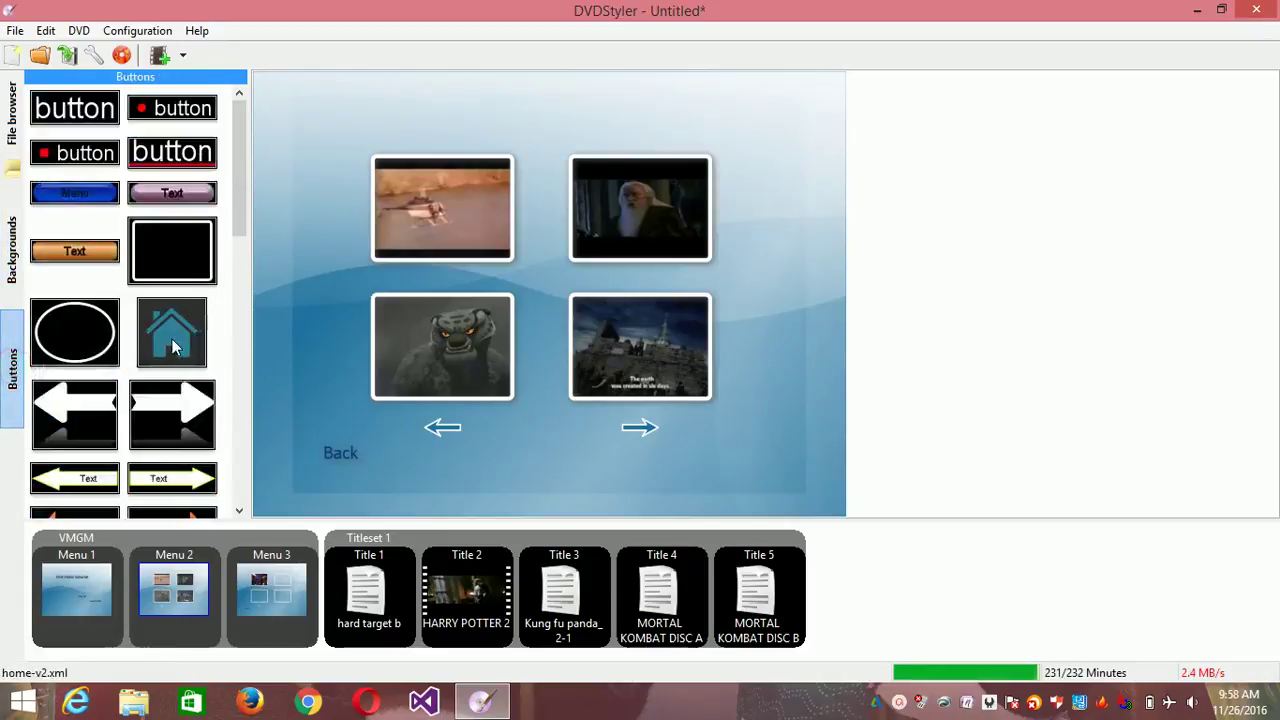
pyautogui.moveTo(172, 347); pyautogui.dragTo(573, 425)
# Step: Enlarge both navigation arrows on Menu 2 and shift them down level with the home button
pyautogui.click(640, 427)
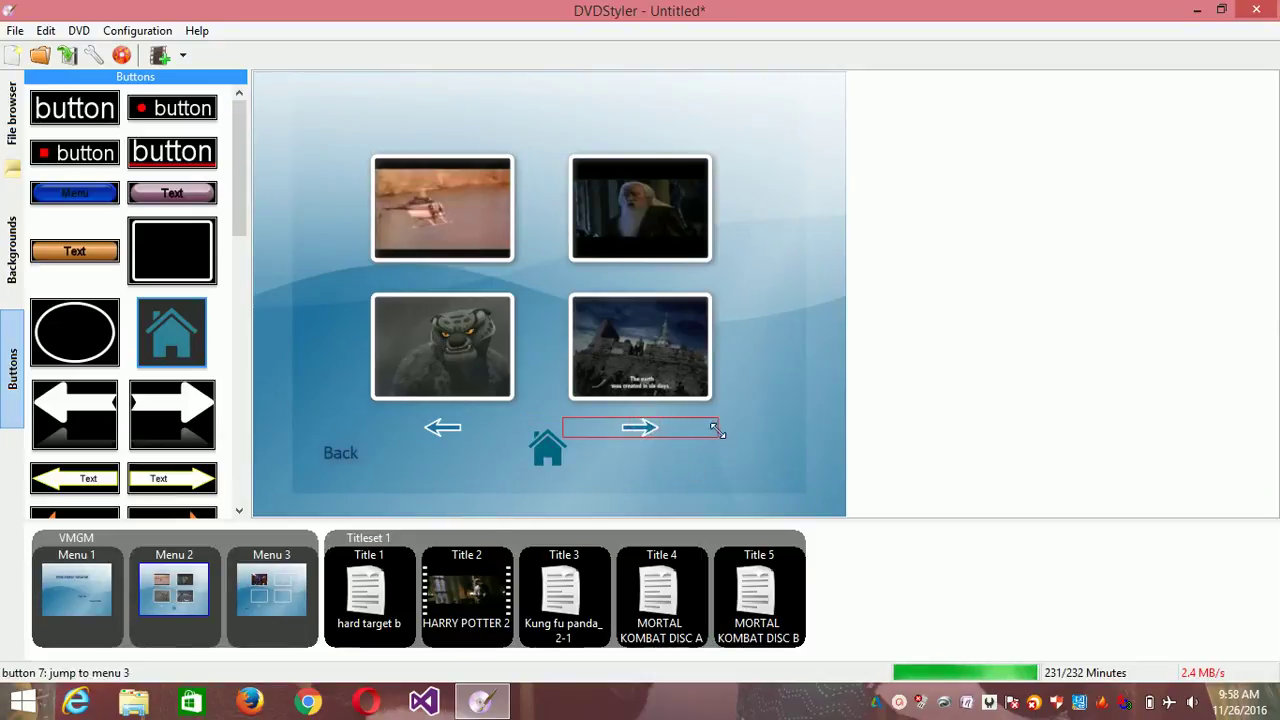
pyautogui.moveTo(714, 432); pyautogui.dragTo(679, 449)
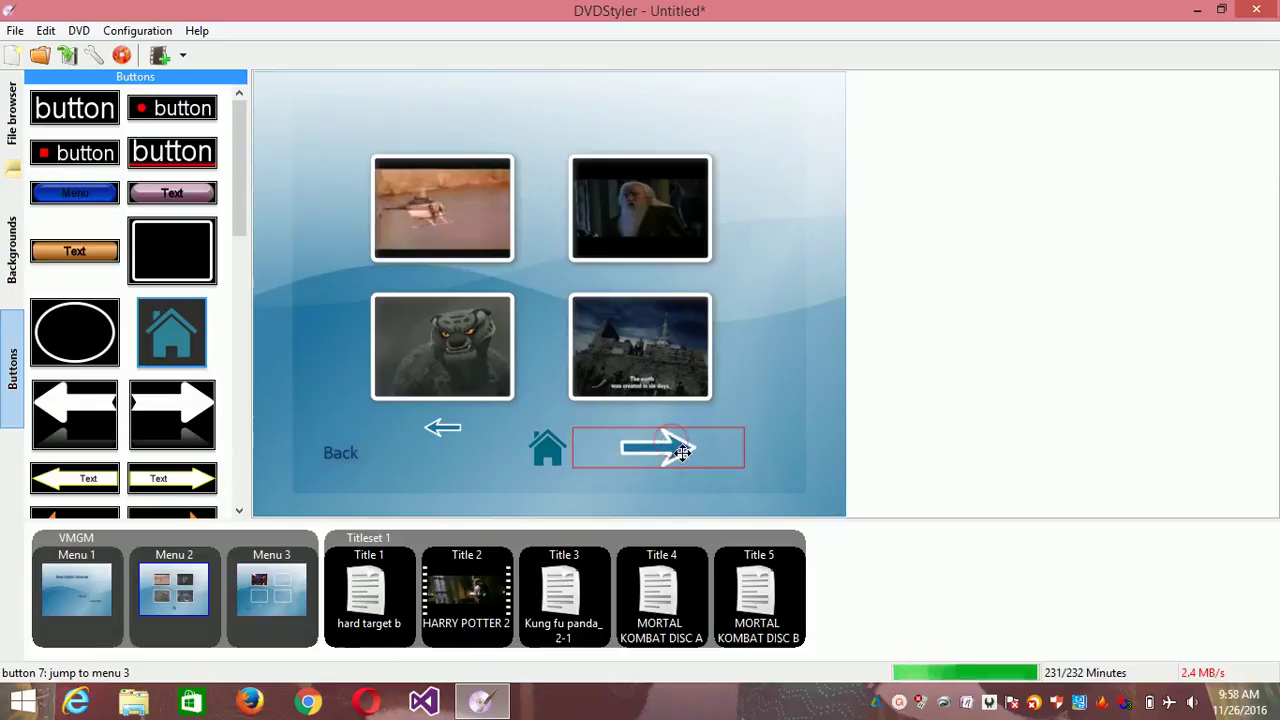
pyautogui.click(448, 429)
pyautogui.moveTo(448, 428); pyautogui.dragTo(448, 453)
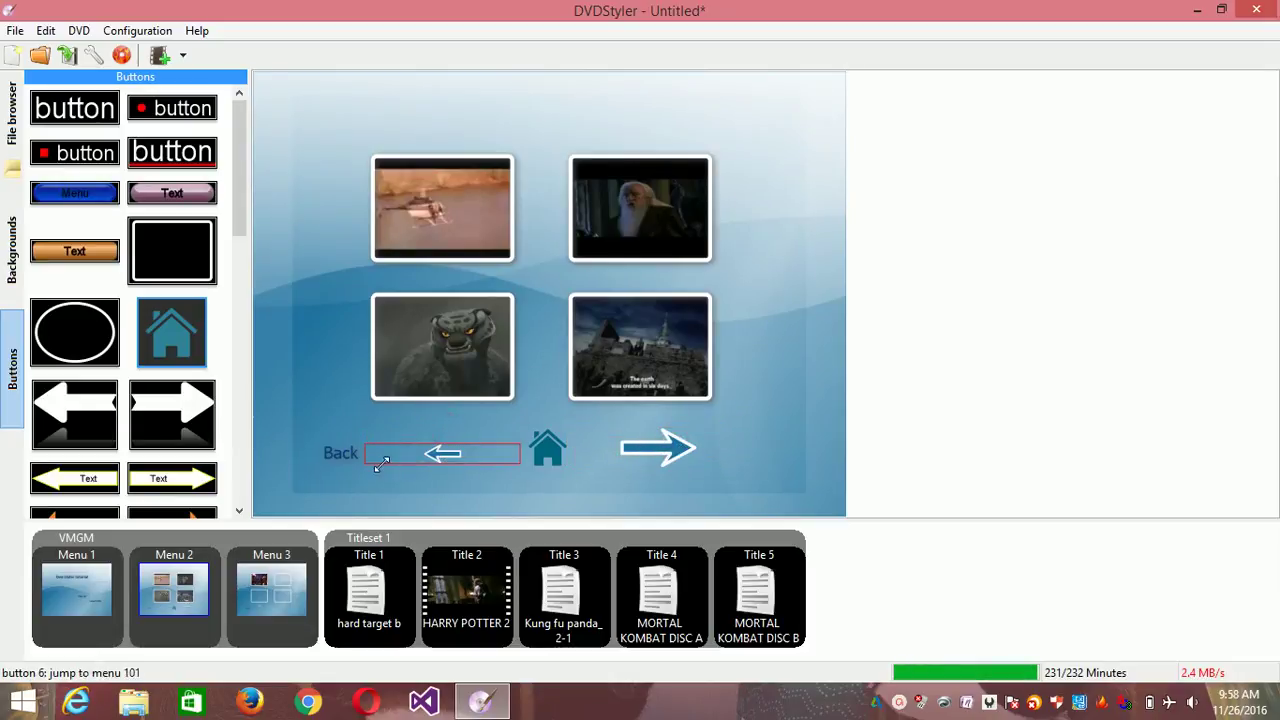
pyautogui.moveTo(369, 460); pyautogui.dragTo(357, 474)
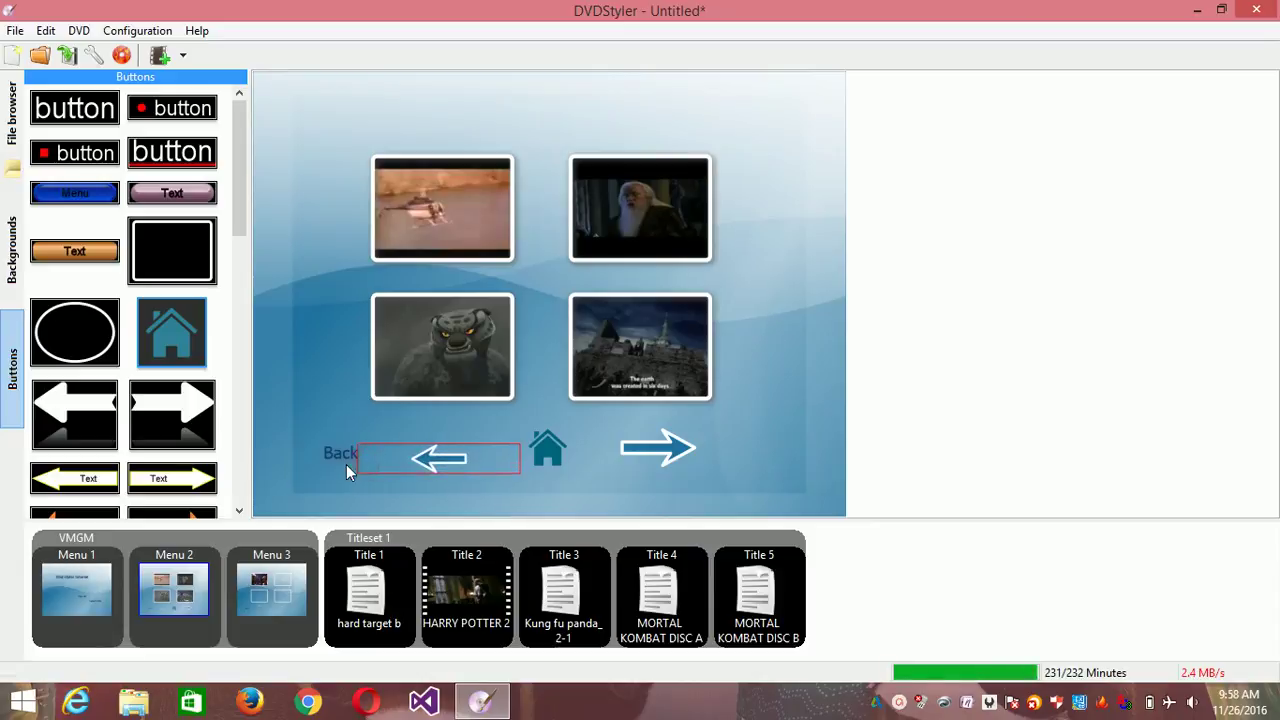
# Step: Delete the Back text button from Menu 2, check the layout of Menu 3 and return to Menu 2
pyautogui.click(341, 453)
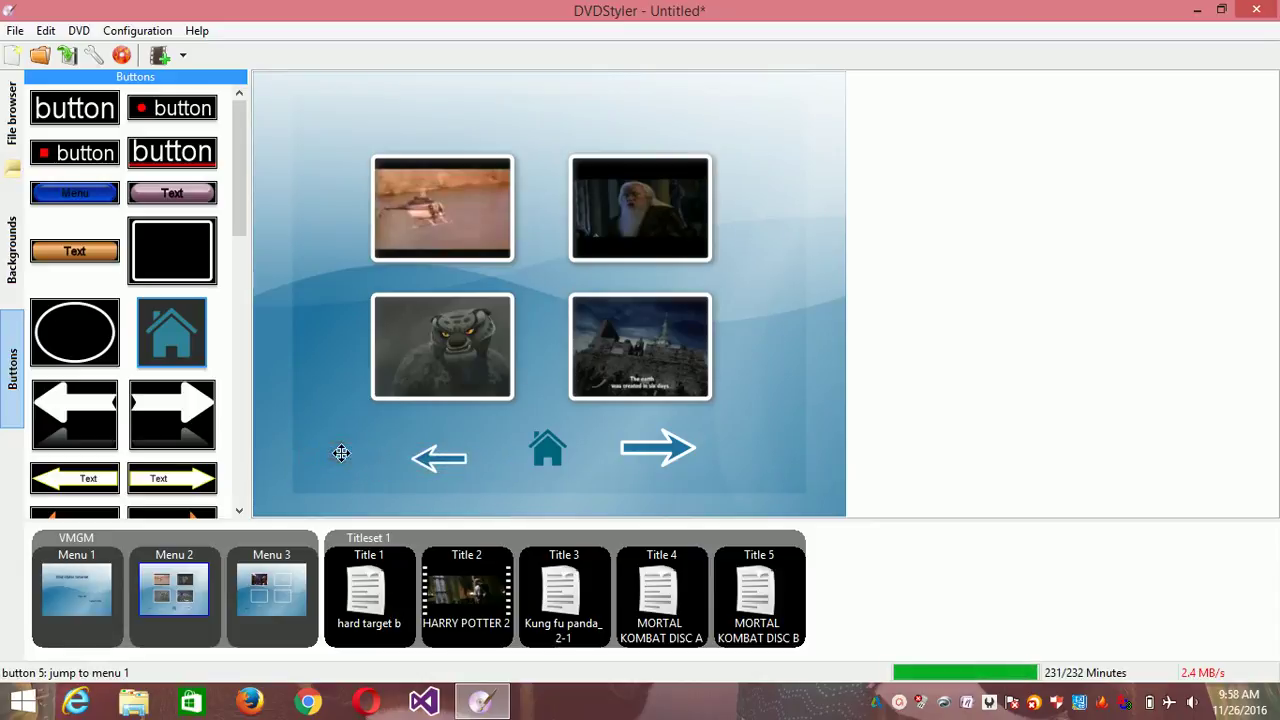
pyautogui.click(289, 613)
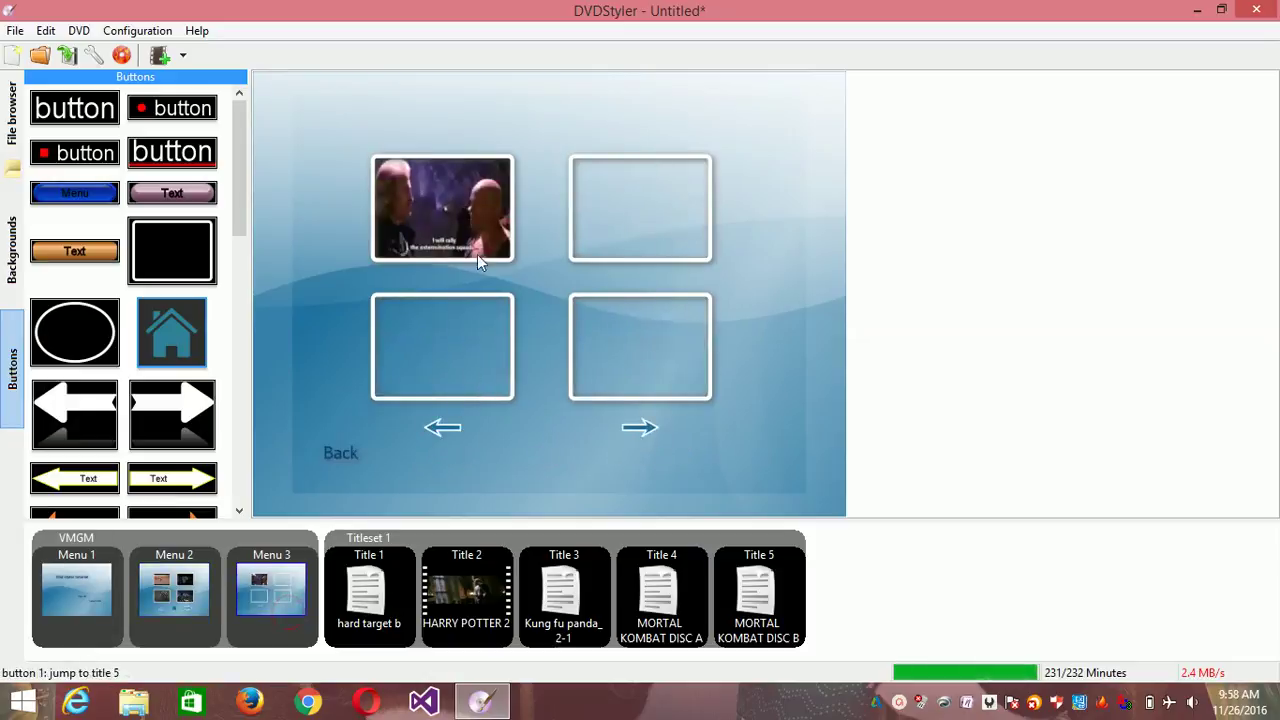
pyautogui.click(180, 645)
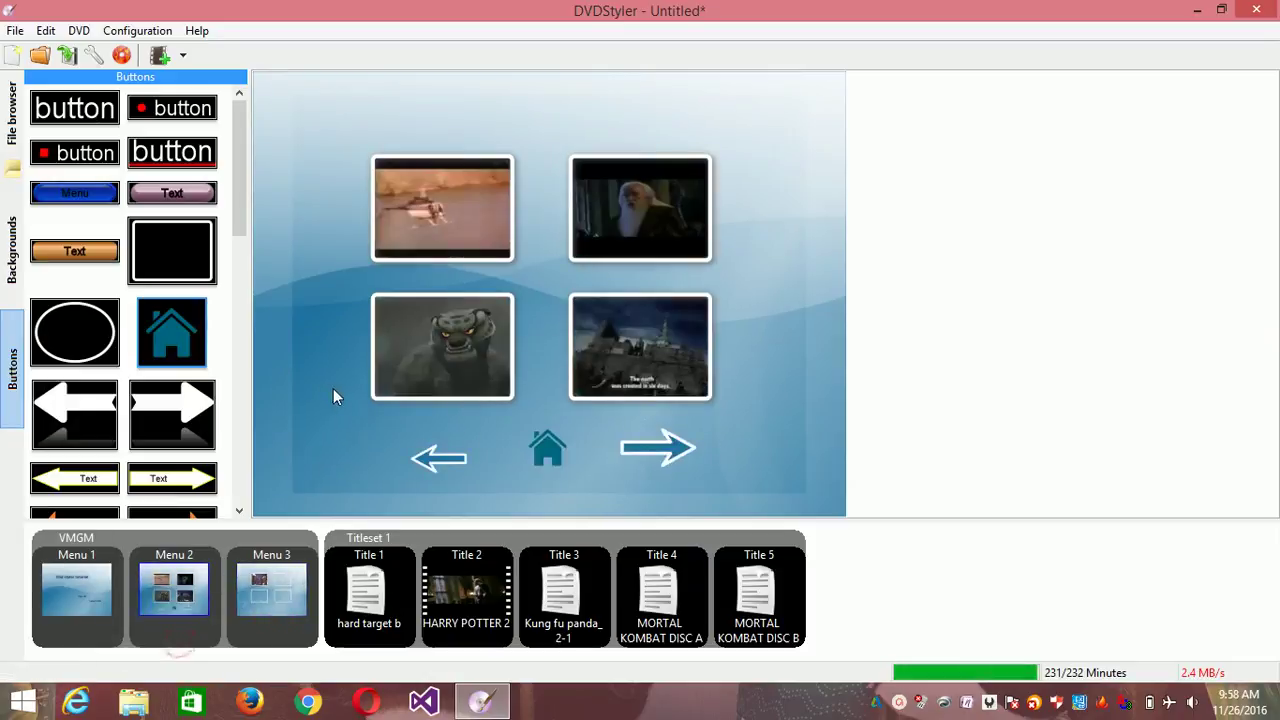
# Step: Spread the video thumbnails on Menu 2 apart, moving the upper two up and outward and the lower two down
pyautogui.click(427, 214)
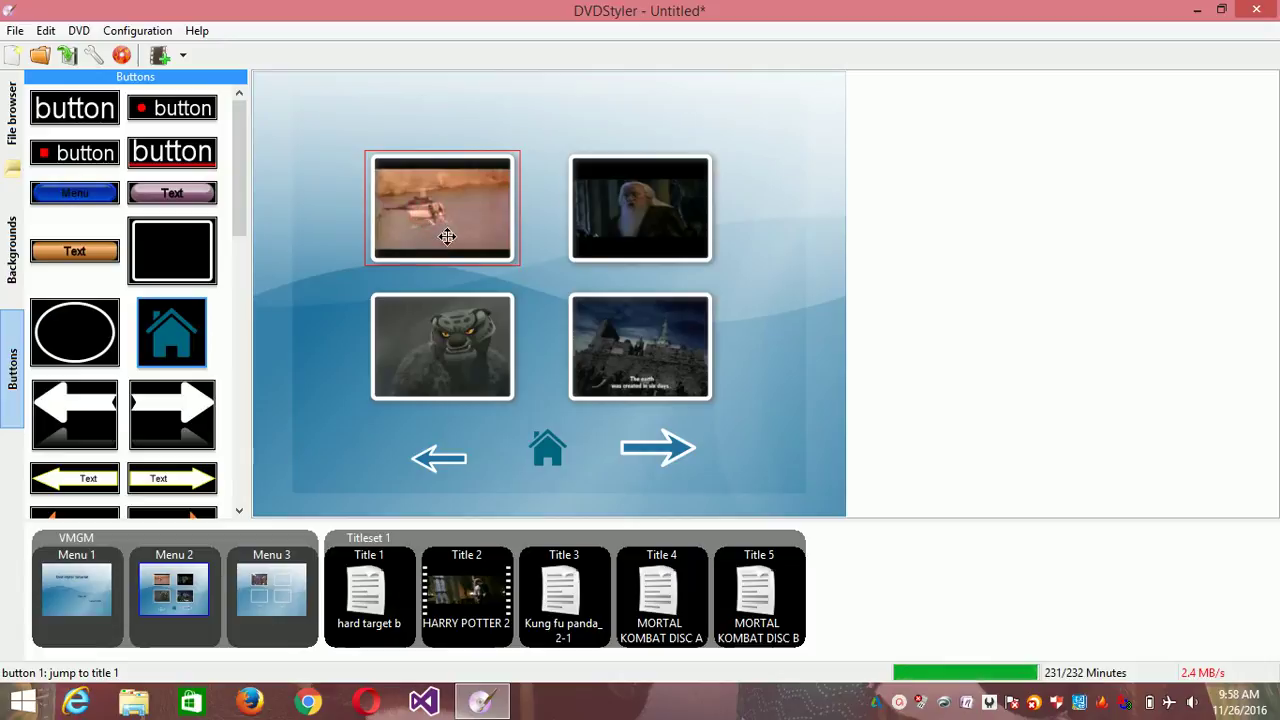
pyautogui.moveTo(434, 349); pyautogui.dragTo(437, 369)
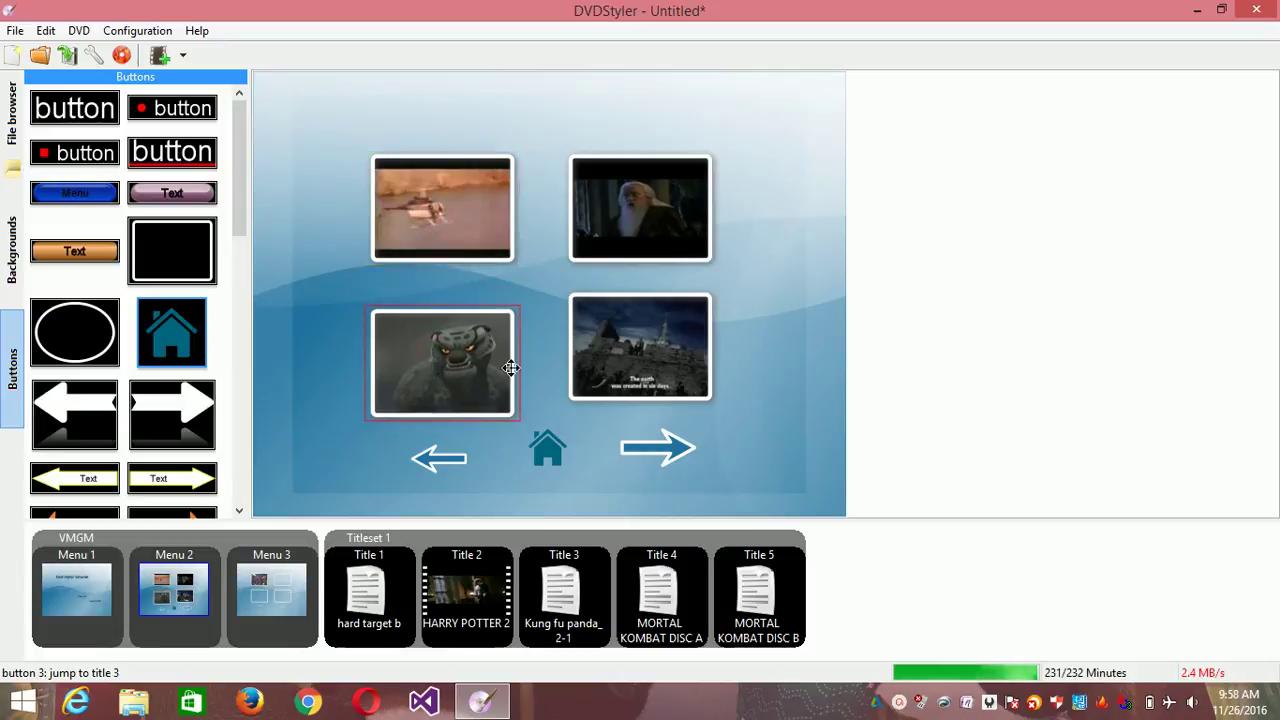
pyautogui.moveTo(663, 334); pyautogui.dragTo(680, 348)
pyautogui.moveTo(652, 230); pyautogui.dragTo(692, 208)
pyautogui.moveTo(435, 217); pyautogui.dragTo(414, 189)
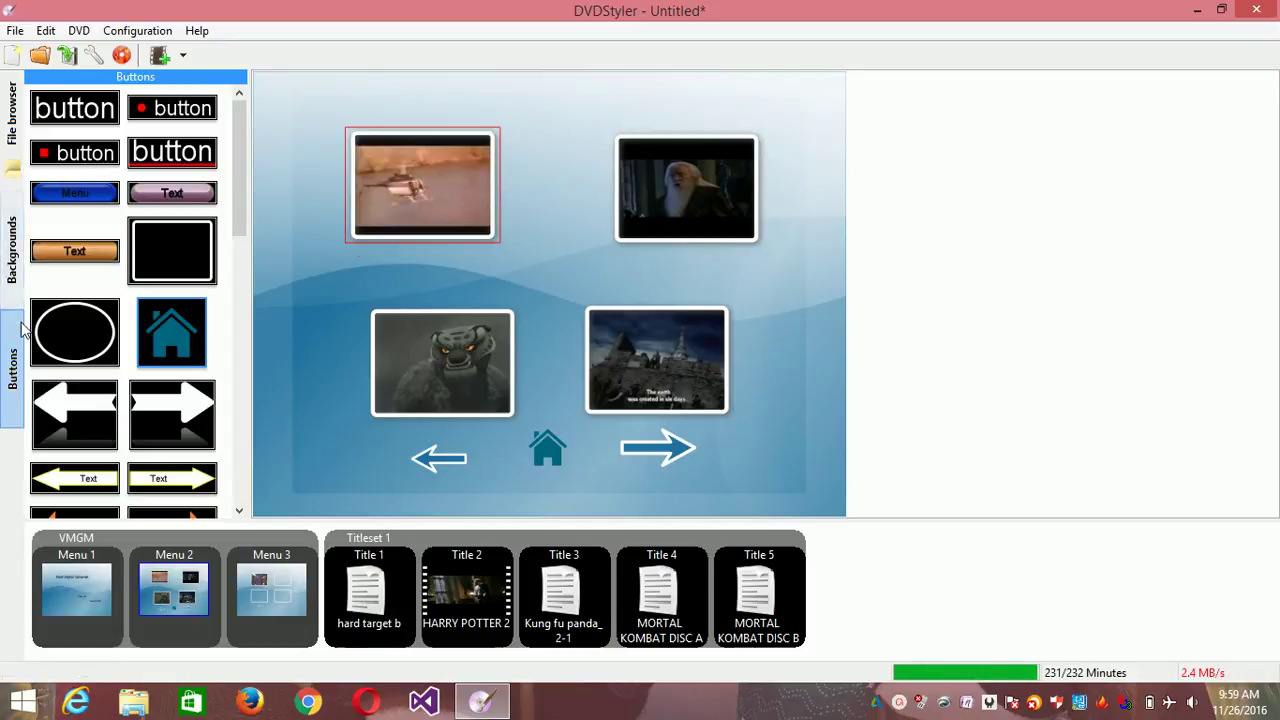
# Step: Set the background of Menu 1 to the image 001 from the 2015-12-22 folder in Pictures
pyautogui.click(63, 598)
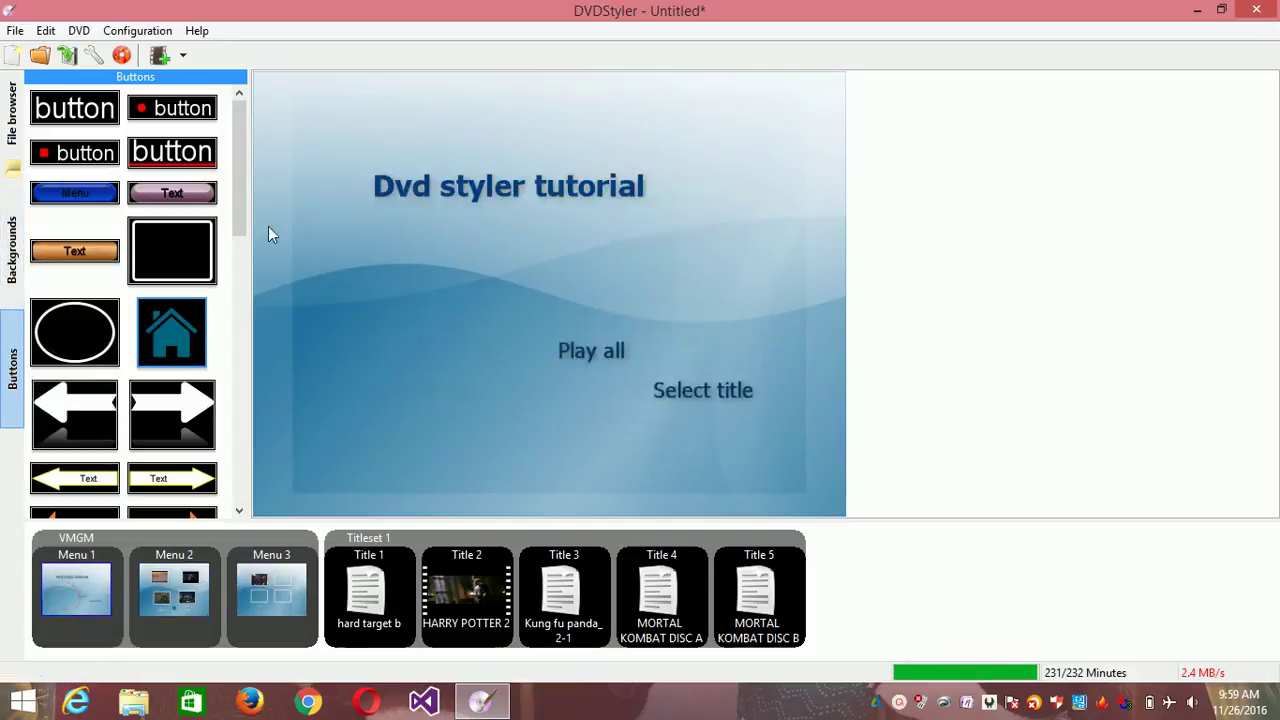
pyautogui.doubleClick(360, 286)
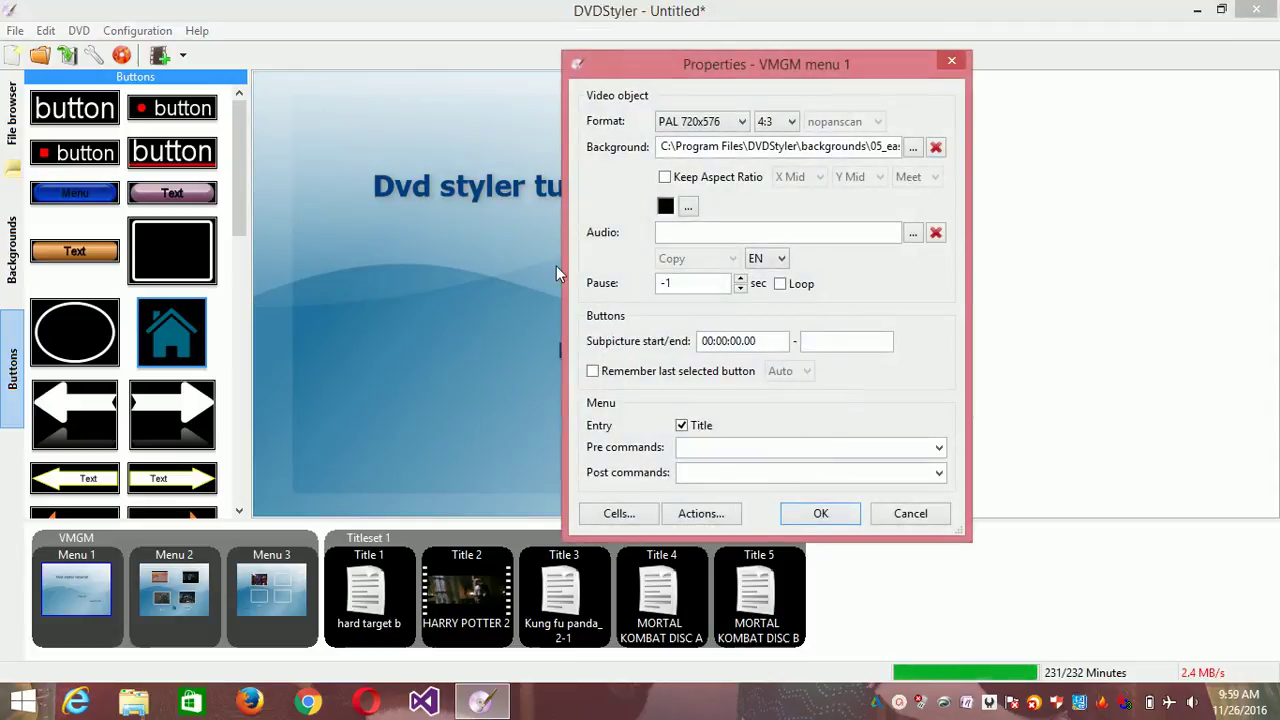
pyautogui.click(912, 148)
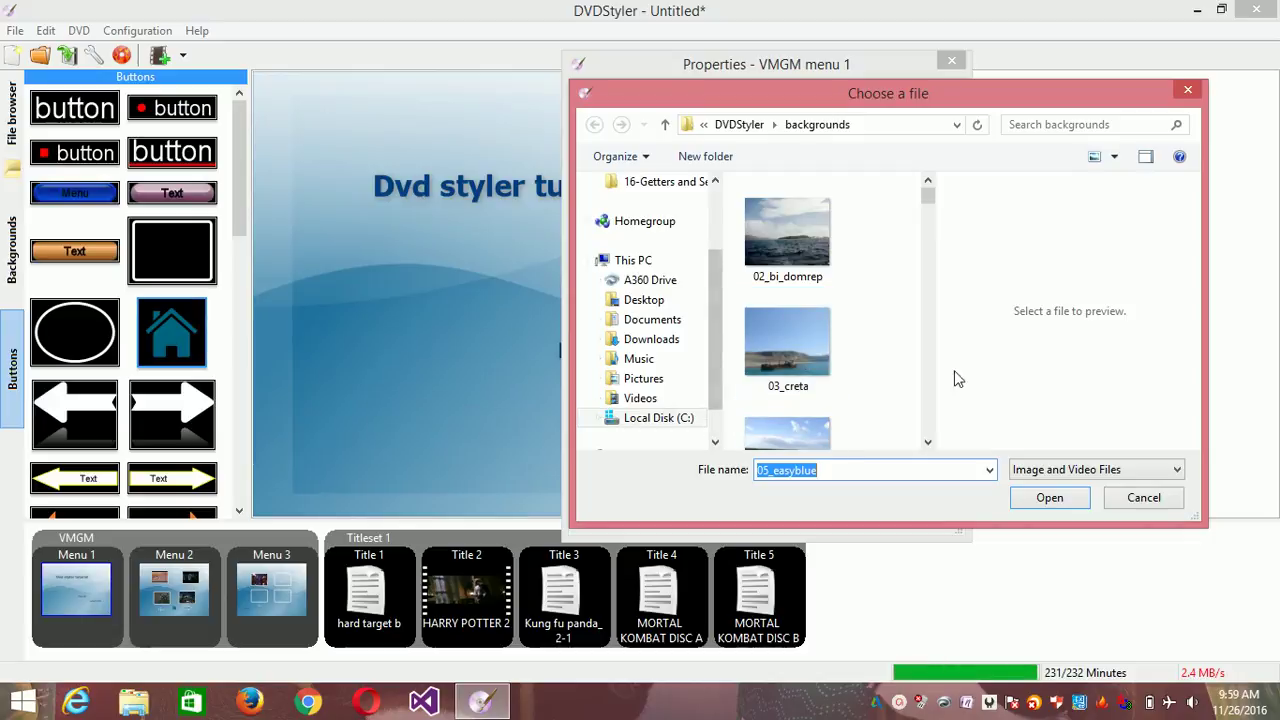
pyautogui.click(927, 441)
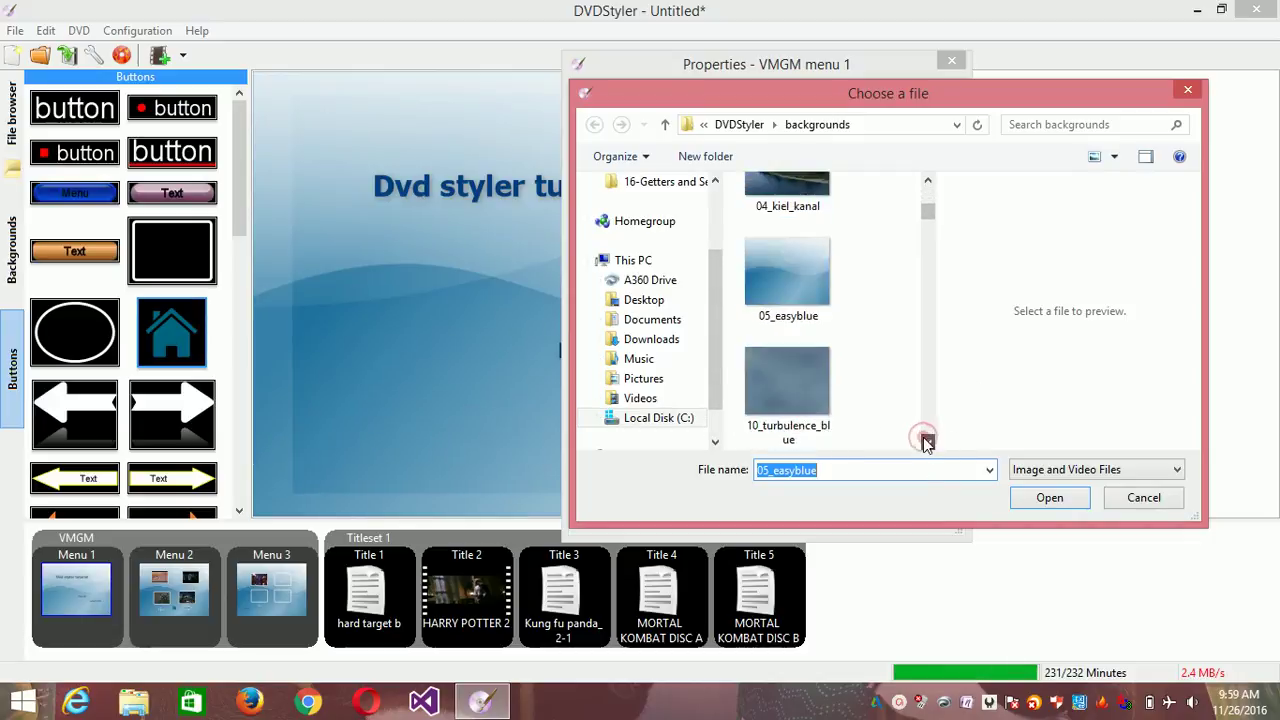
pyautogui.click(927, 441)
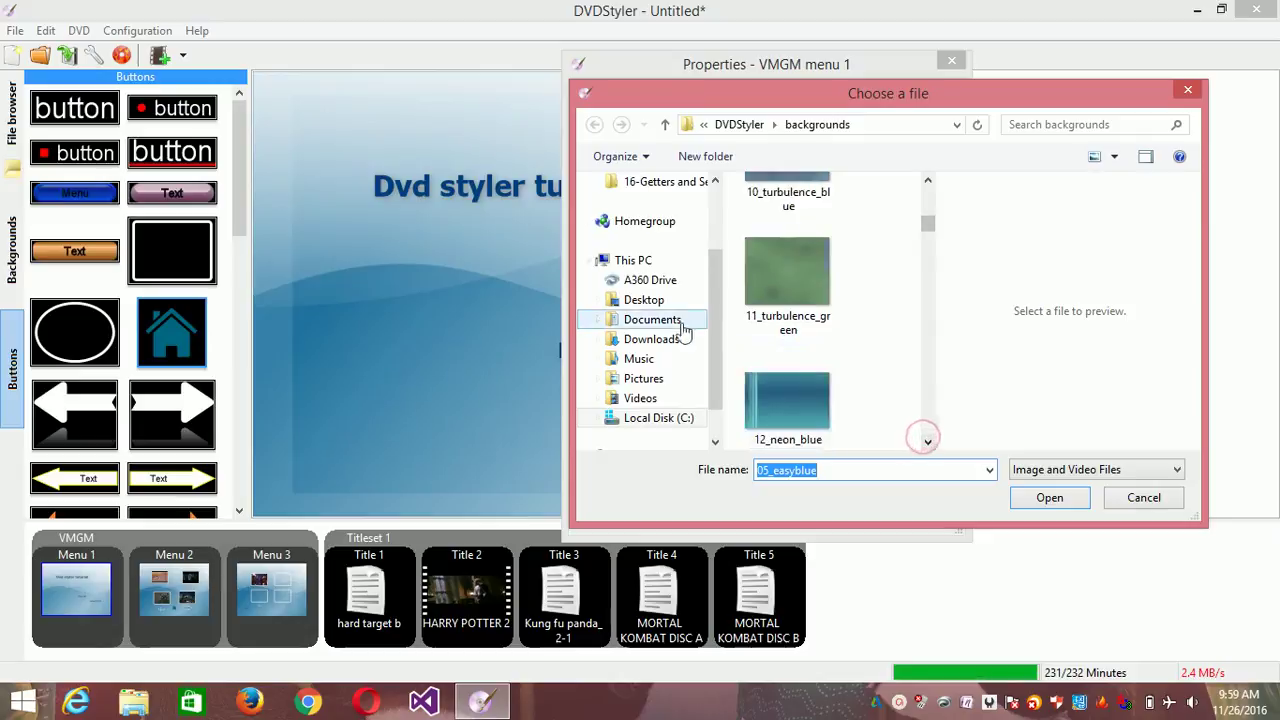
pyautogui.click(634, 380)
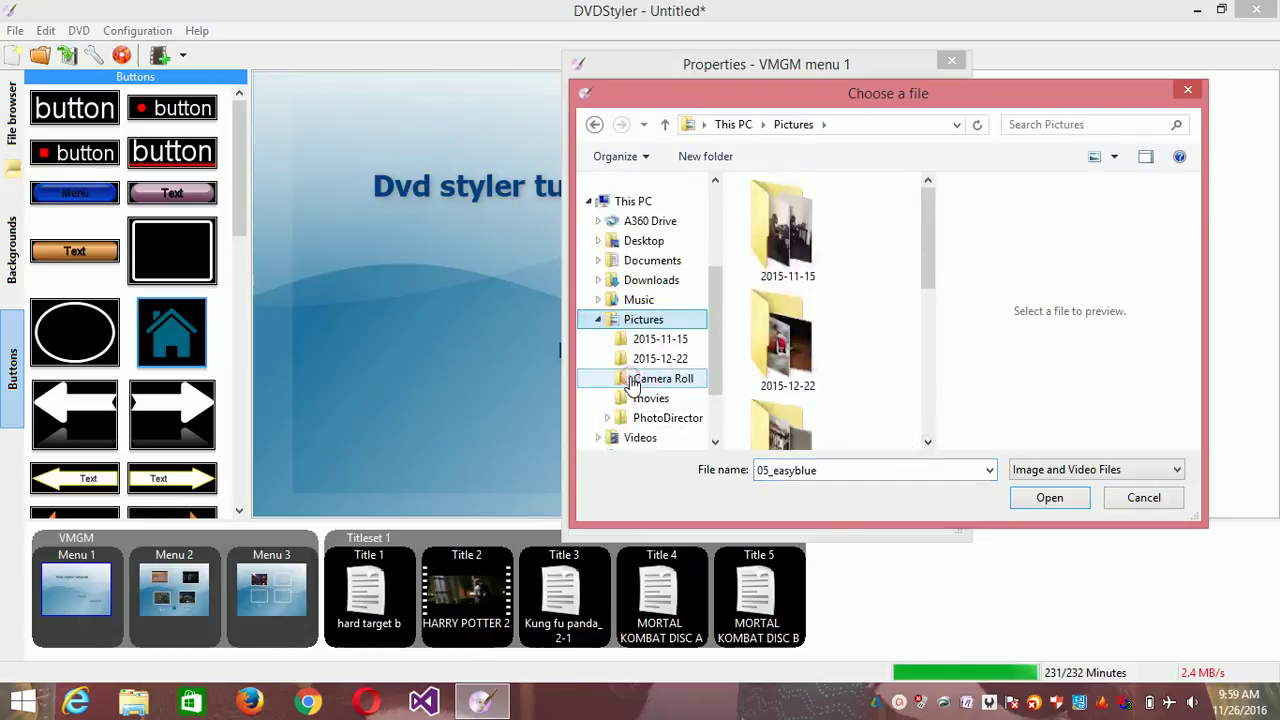
pyautogui.doubleClick(808, 354)
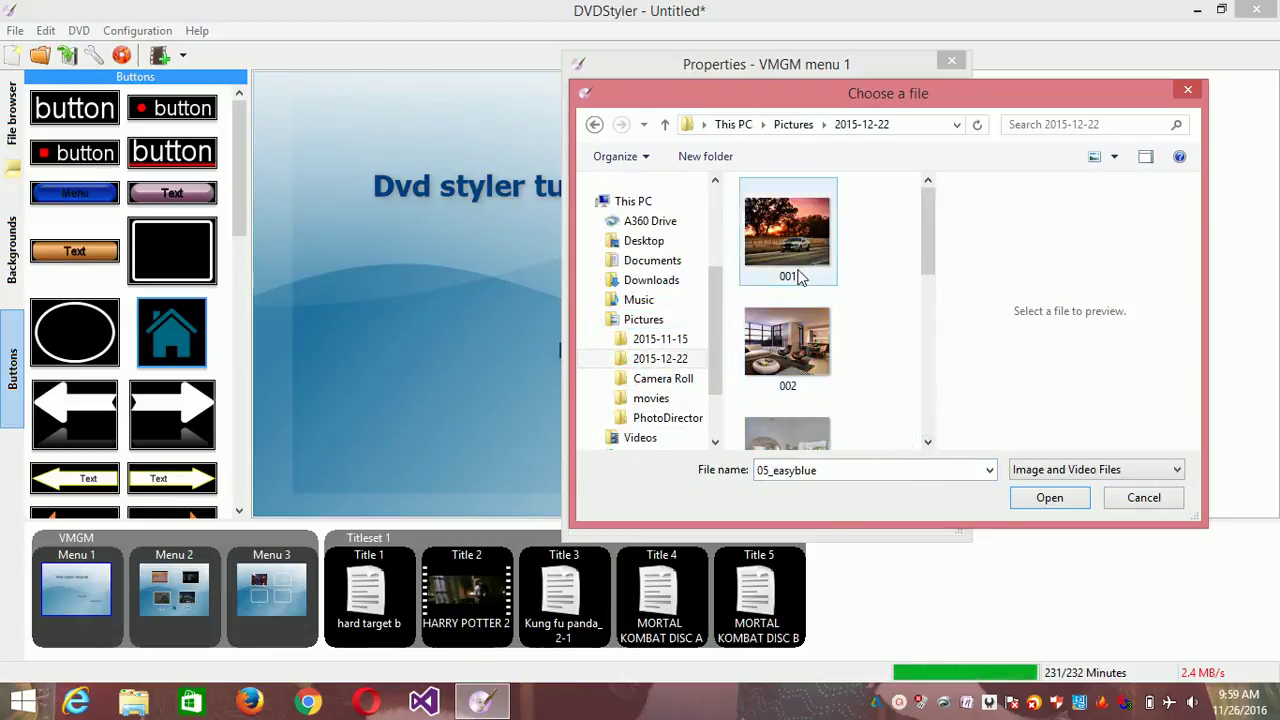
pyautogui.doubleClick(791, 221)
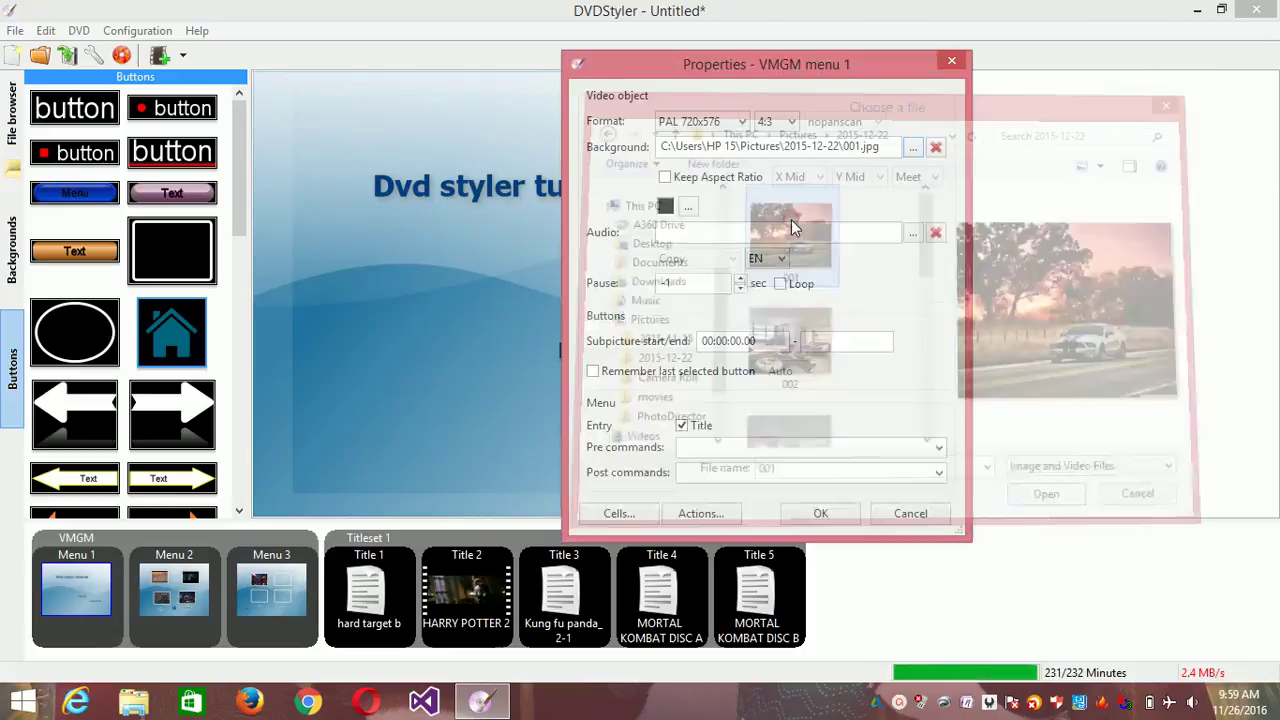
pyautogui.click(818, 516)
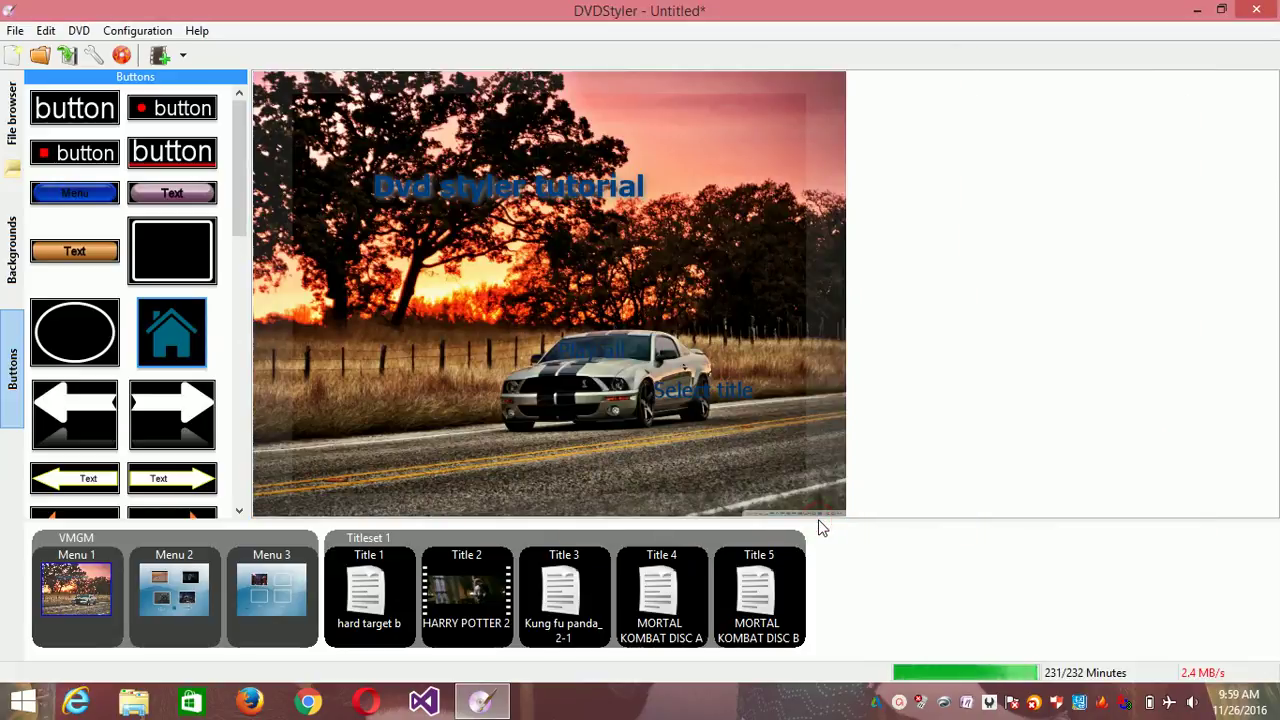
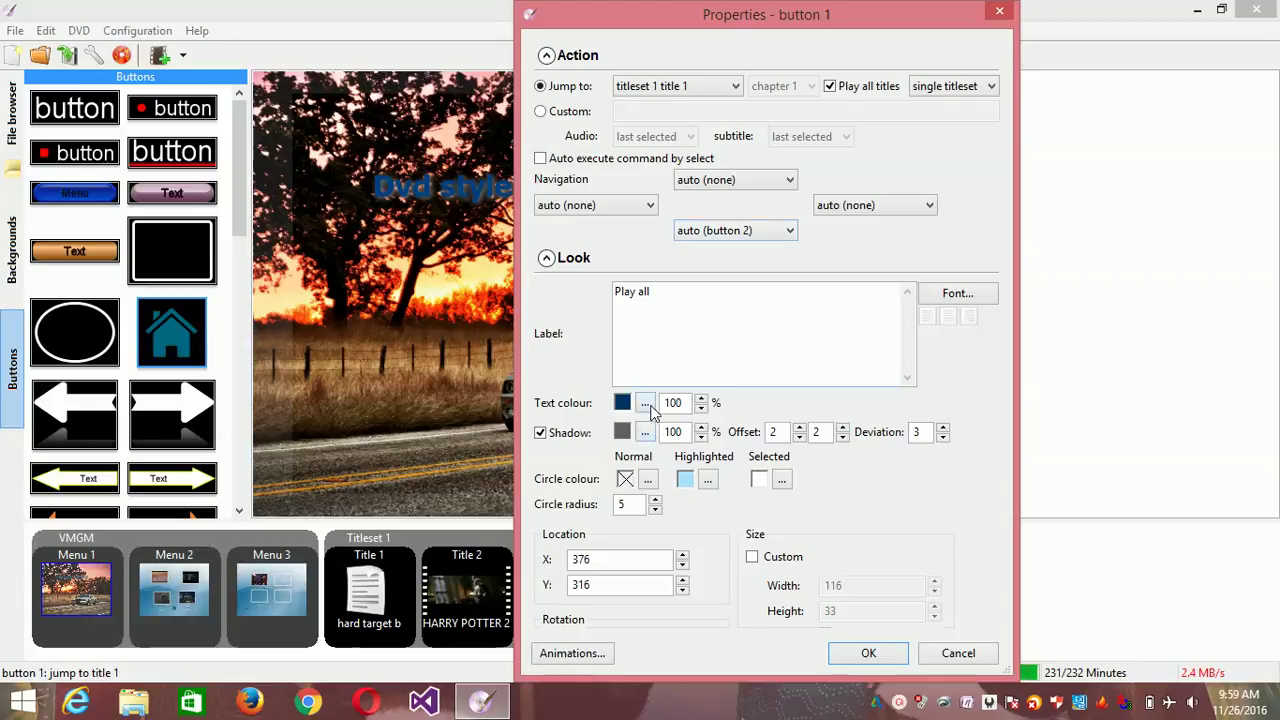
# Step: Set both the text colour and the shadow colour of the Play all button on Menu 1 to red
pyautogui.click(645, 403)
pyautogui.click(543, 106)
pyautogui.click(566, 315)
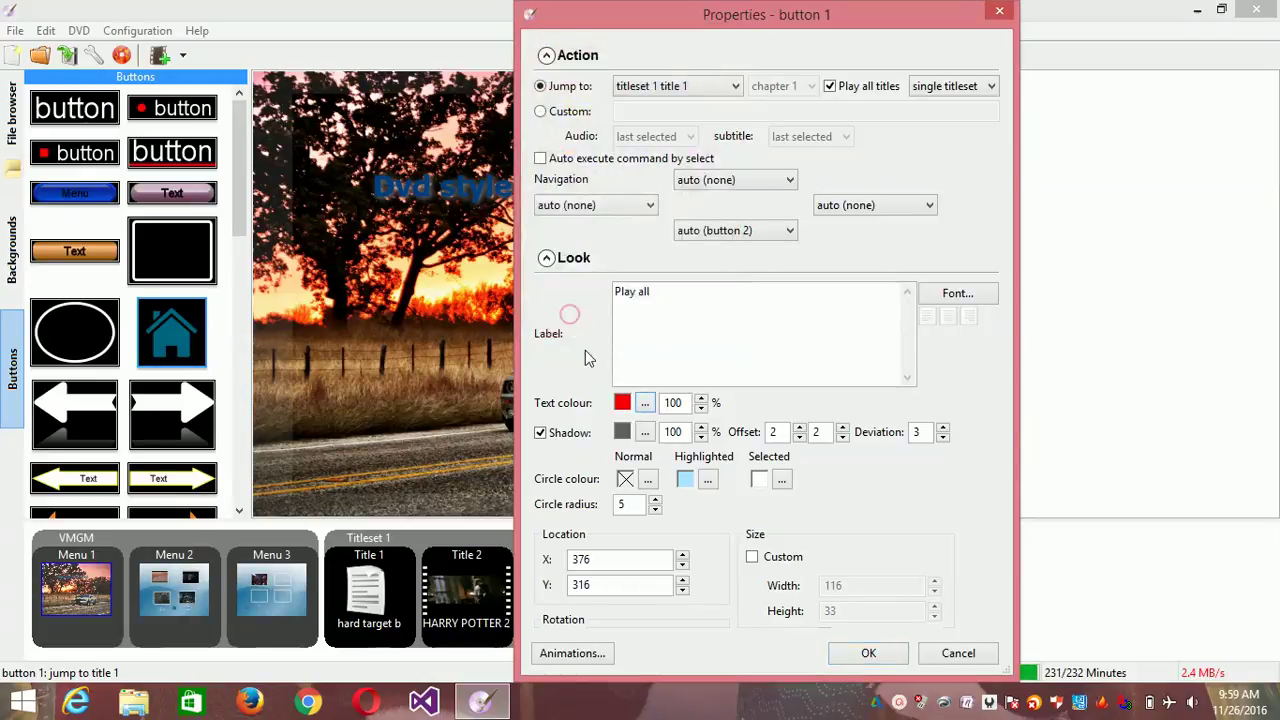
pyautogui.click(623, 432)
pyautogui.click(645, 432)
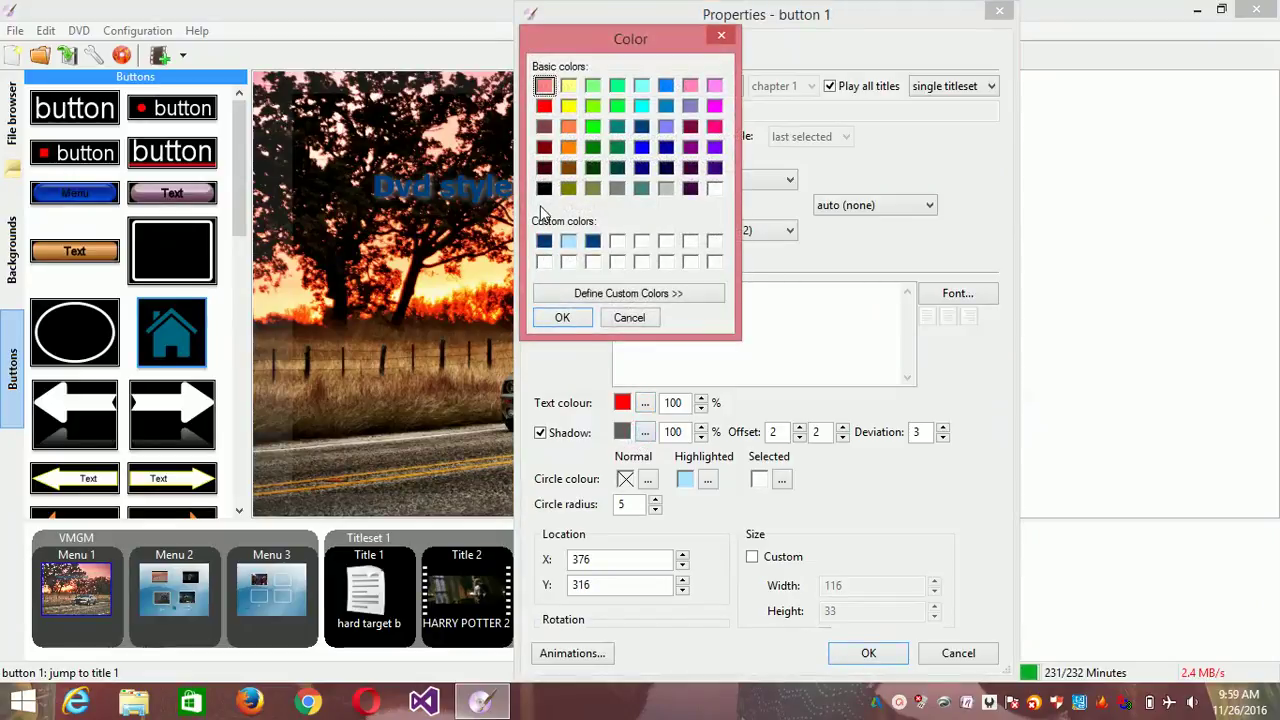
pyautogui.click(543, 106)
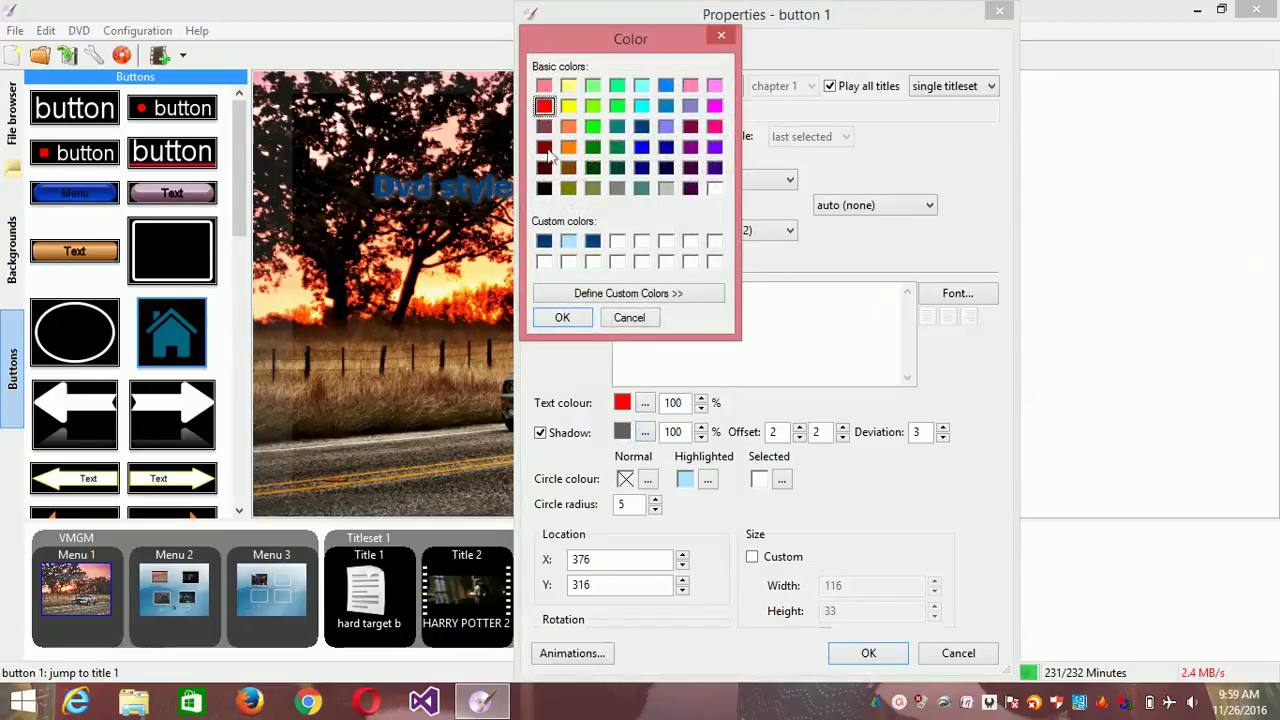
pyautogui.click(563, 317)
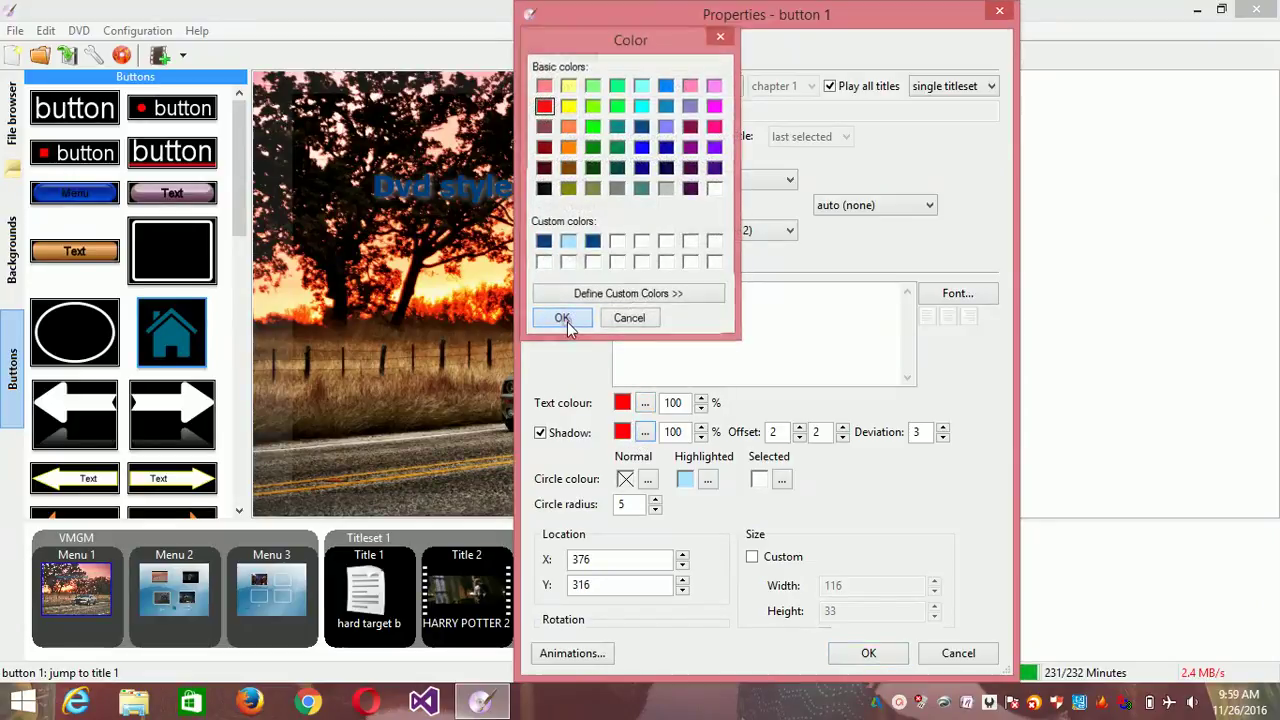
pyautogui.click(866, 653)
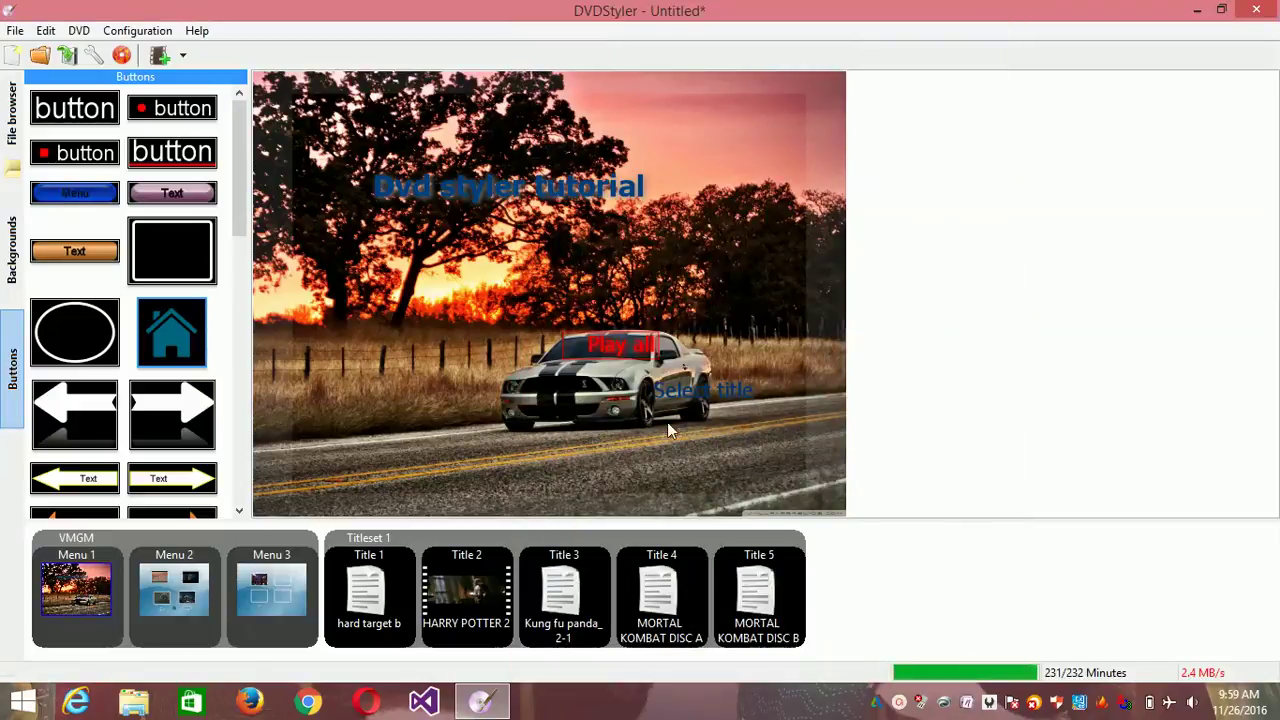
# Step: Move the Play all button right to about X 444, Y 328 and set its font to Bold Oblique, size 28
pyautogui.moveTo(645, 348); pyautogui.dragTo(696, 358)
pyautogui.doubleClick(696, 358)
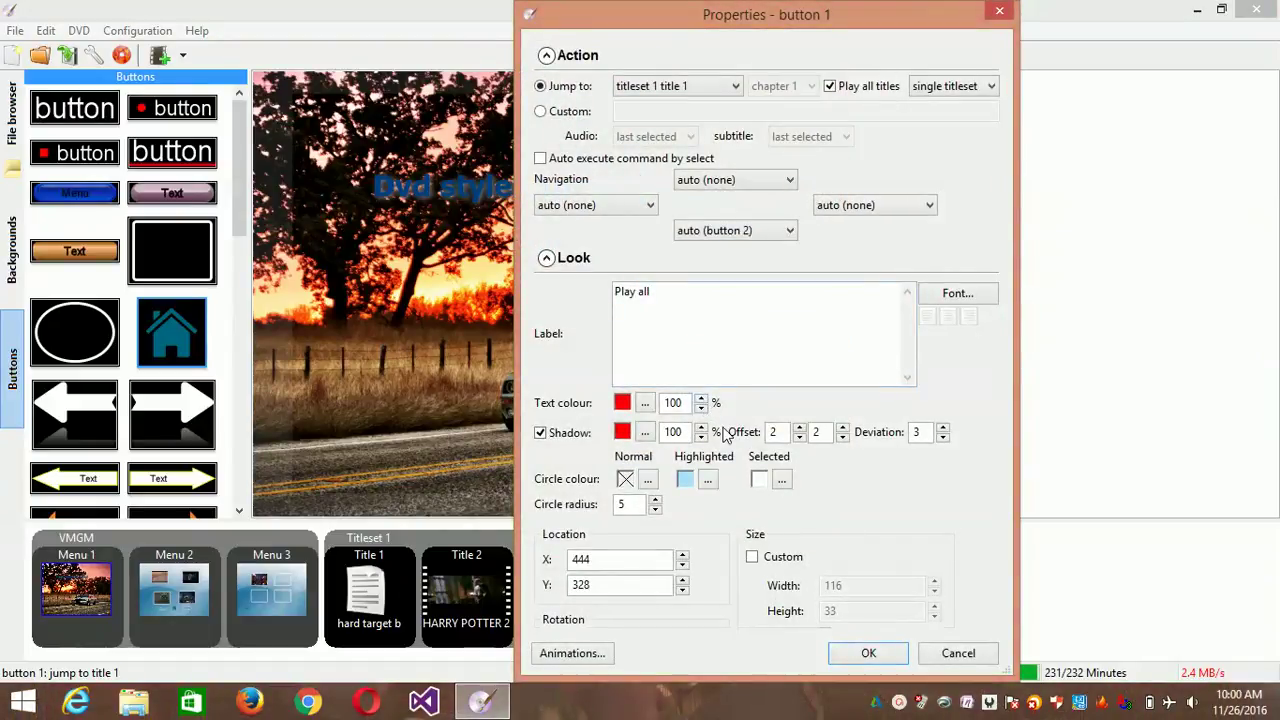
pyautogui.click(977, 292)
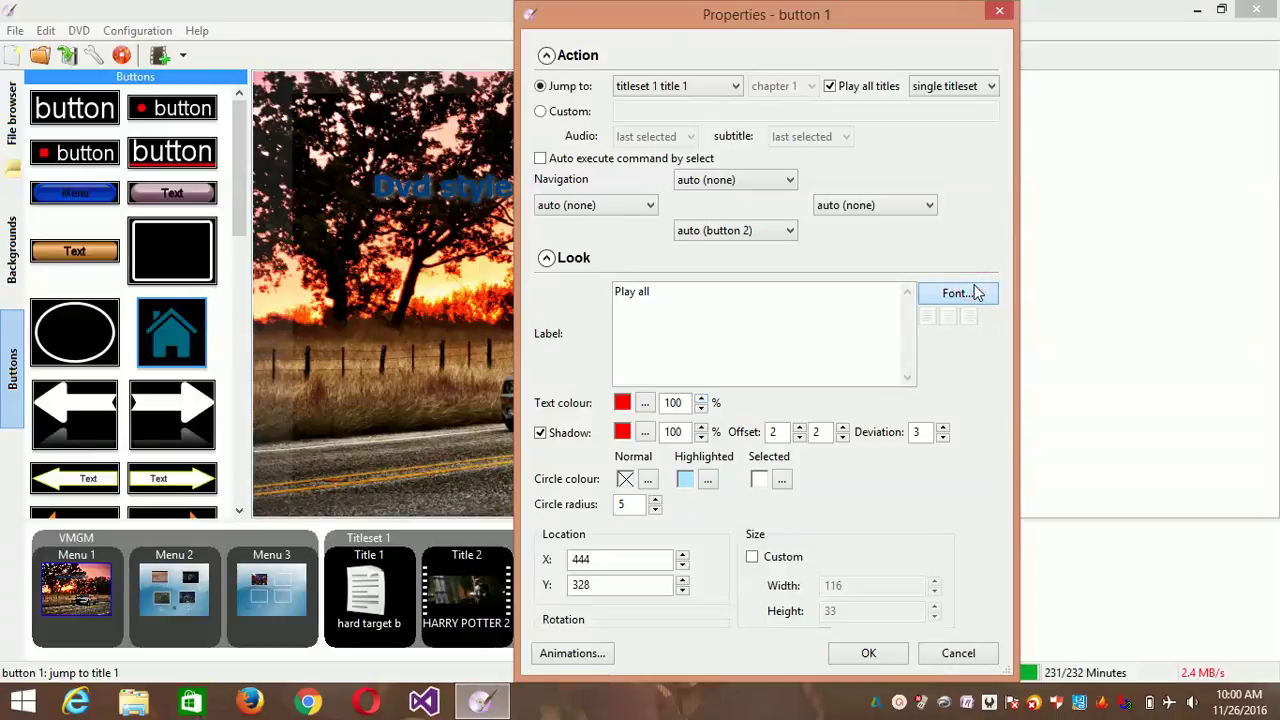
pyautogui.click(790, 264)
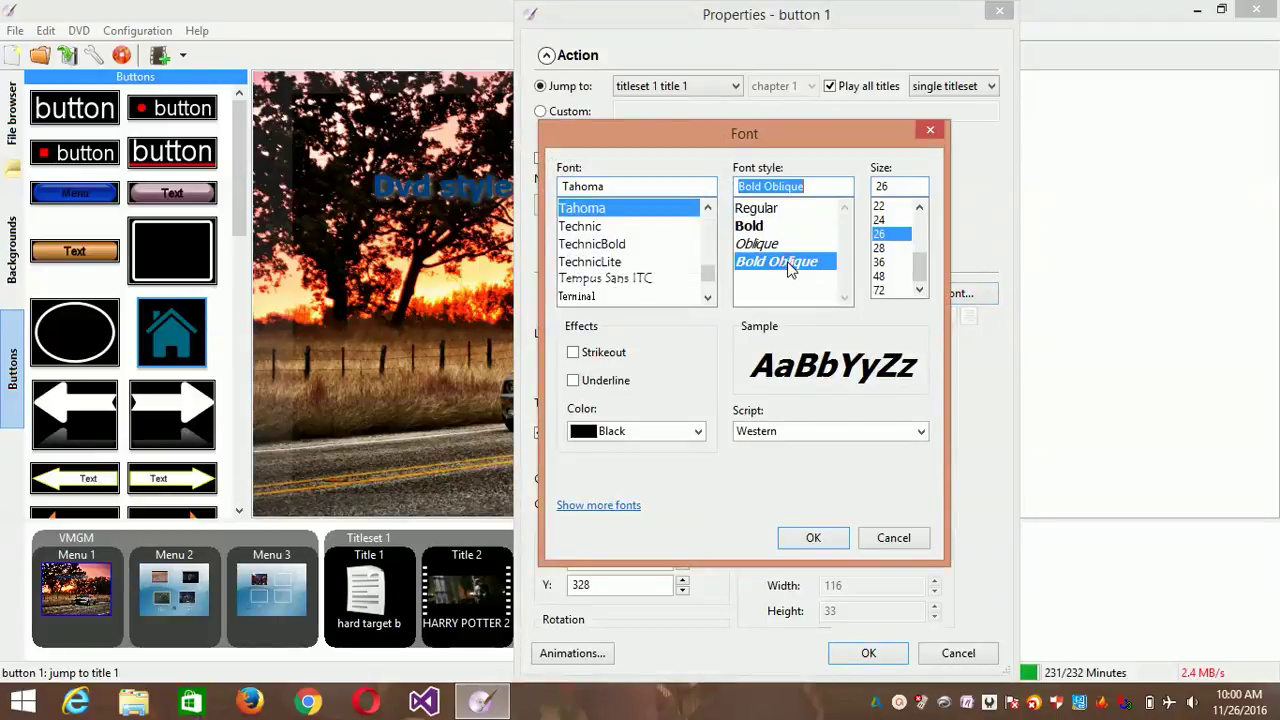
pyautogui.click(880, 248)
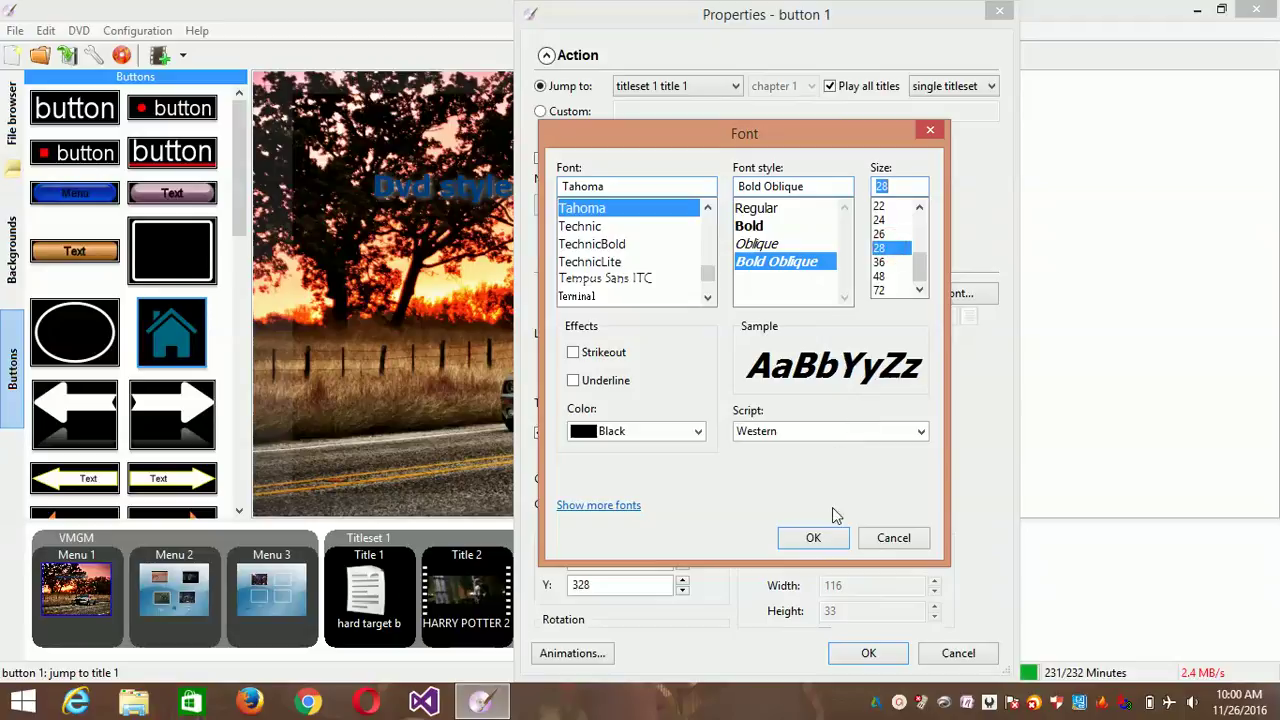
pyautogui.click(814, 540)
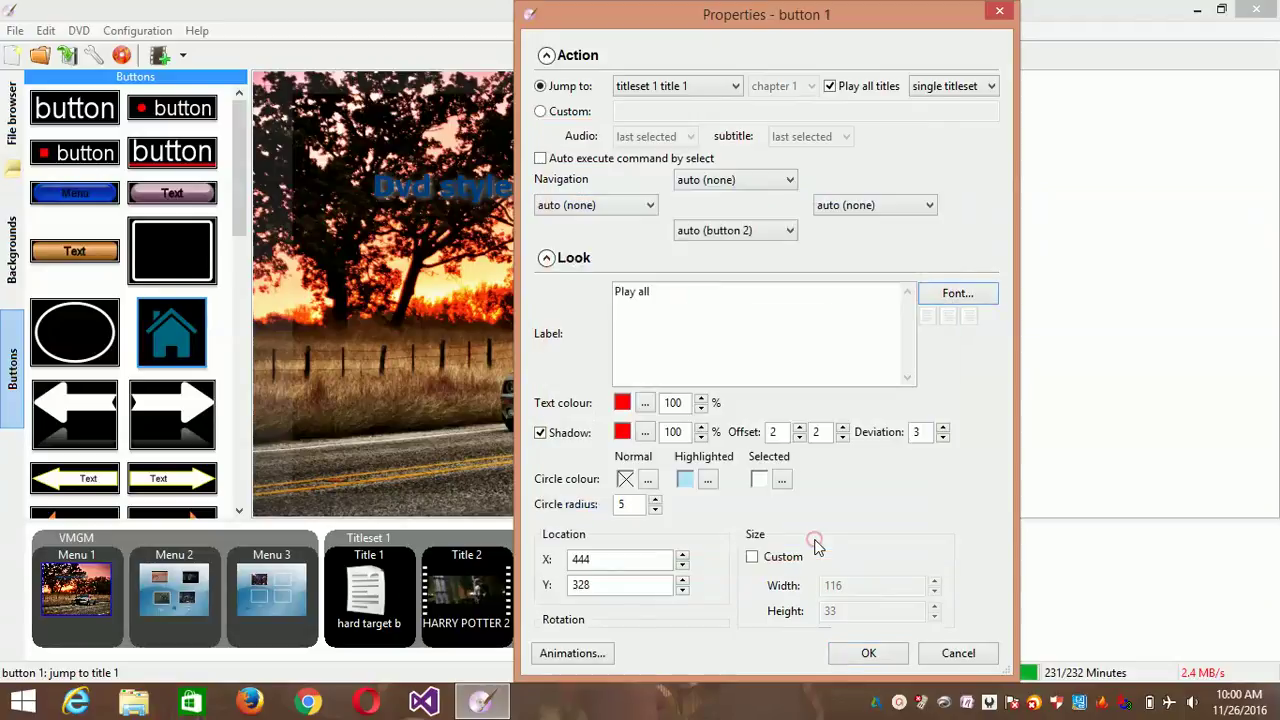
pyautogui.click(866, 654)
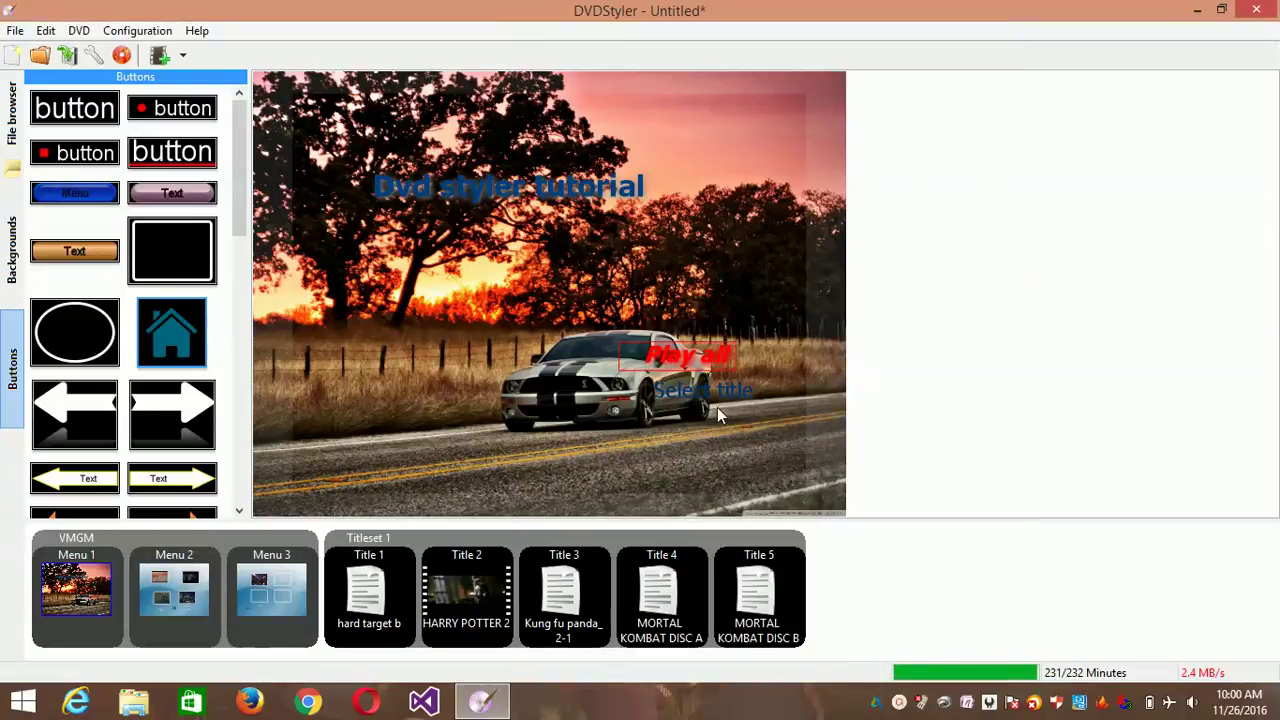
# Step: Set the Select title button's text colour to red, then move it down and right and shift Play all slightly right above it
pyautogui.doubleClick(710, 388)
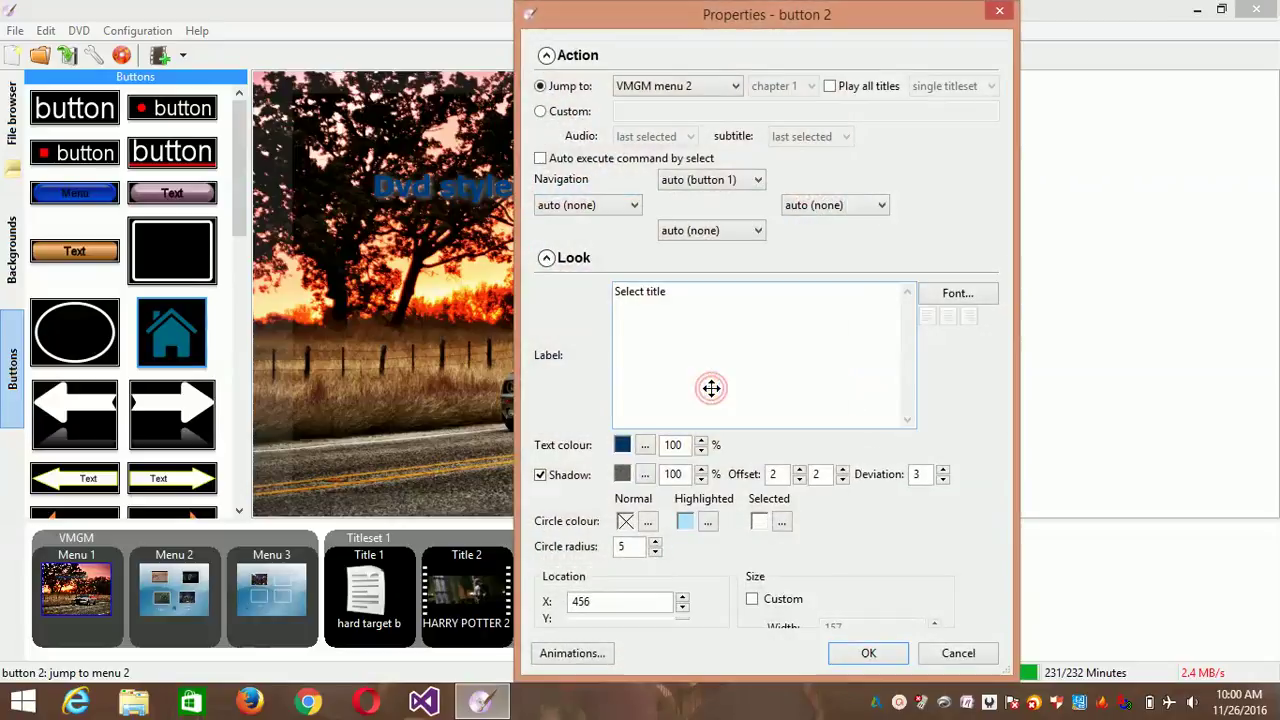
pyautogui.click(640, 446)
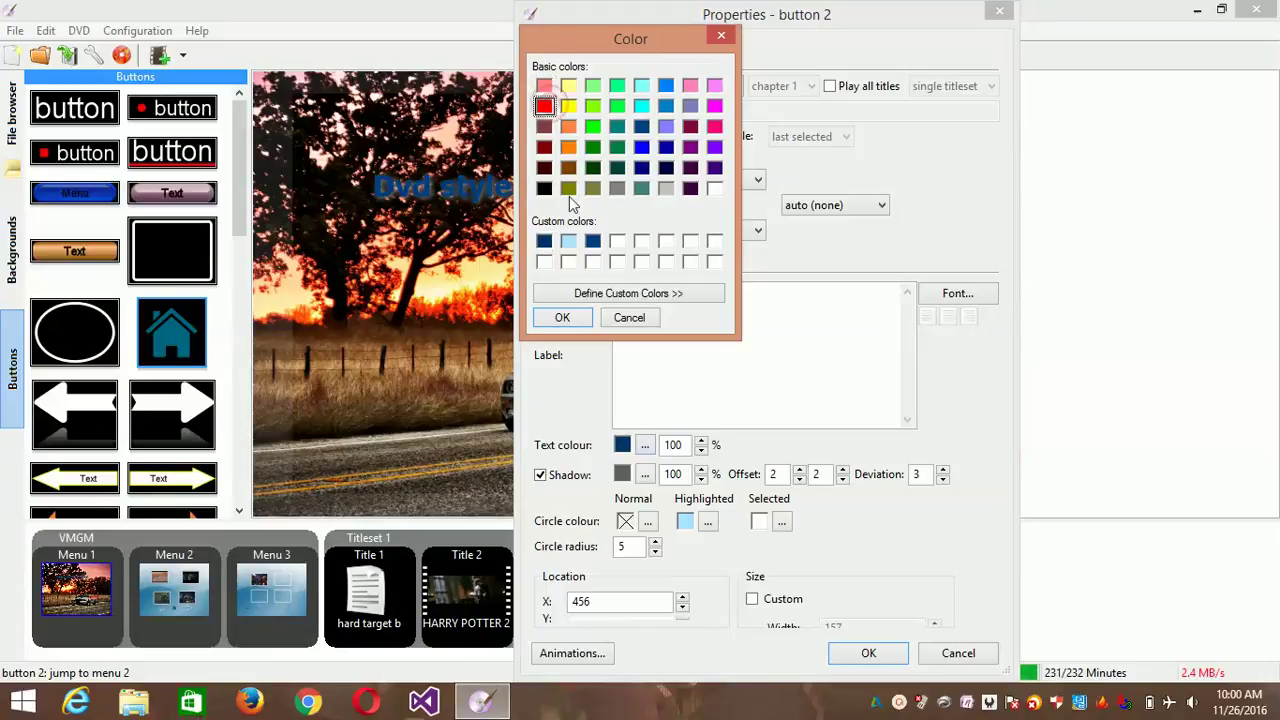
pyautogui.click(562, 317)
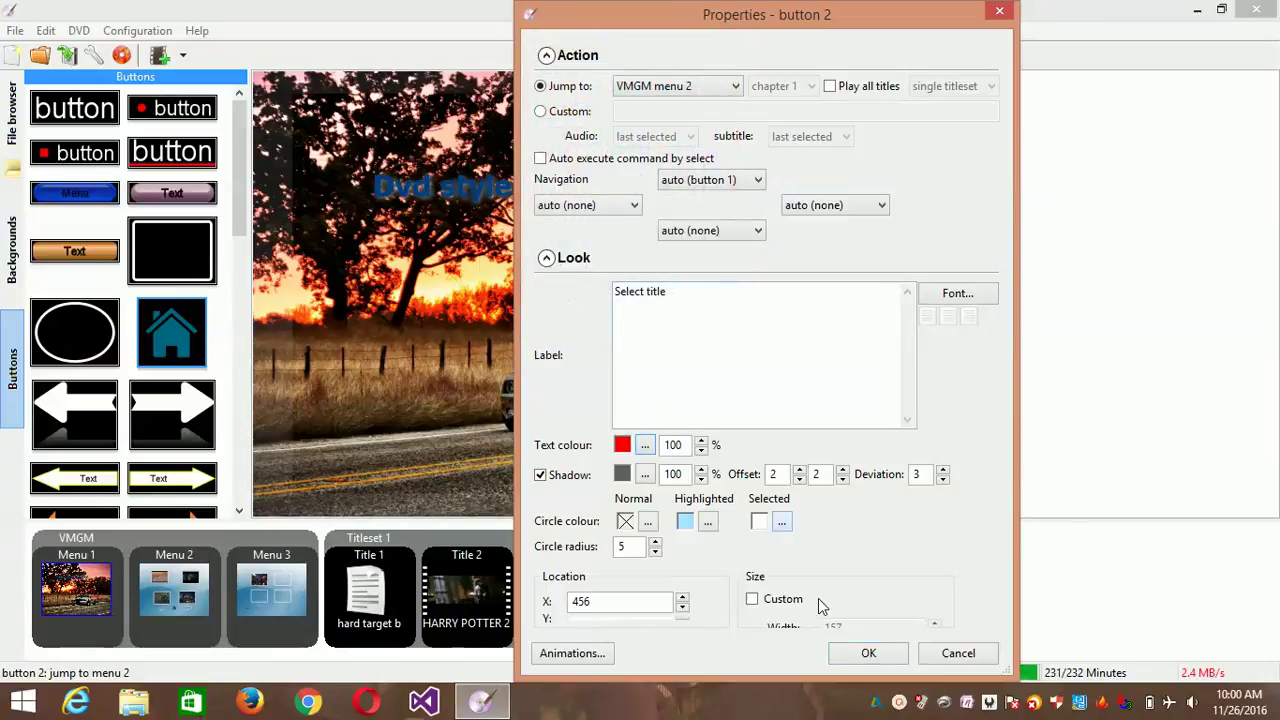
pyautogui.click(862, 653)
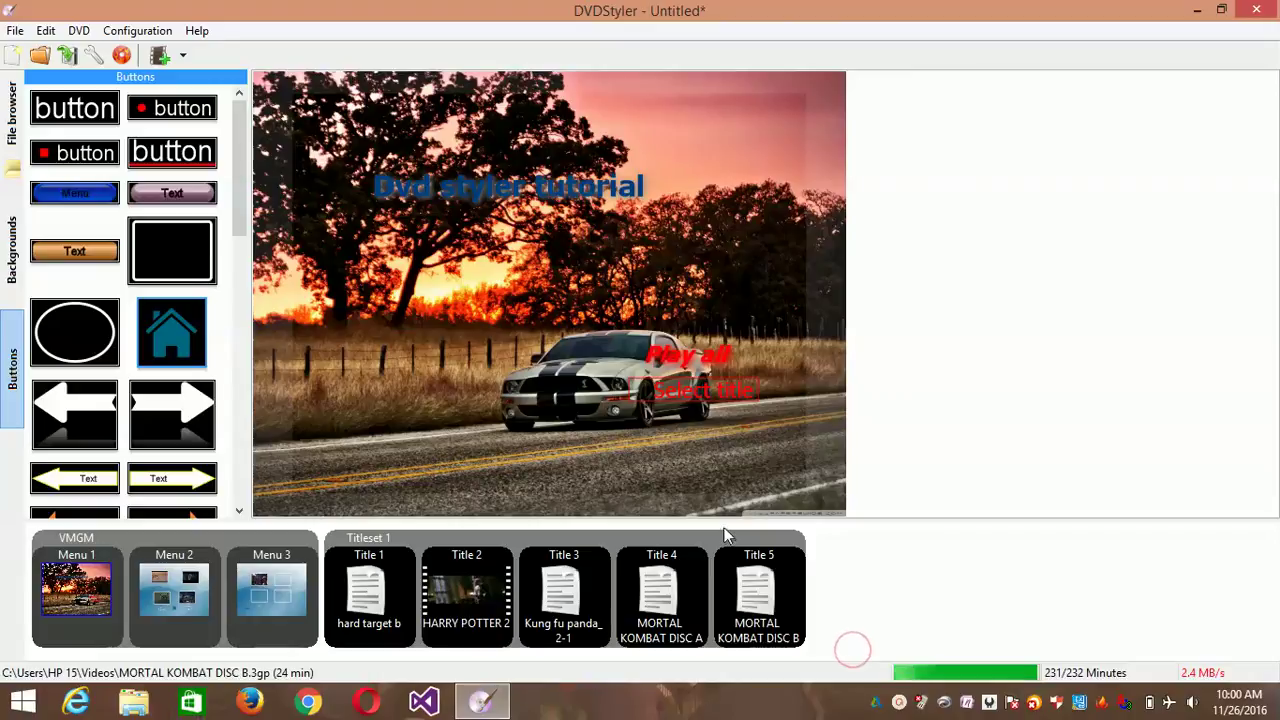
pyautogui.moveTo(702, 393); pyautogui.dragTo(732, 405)
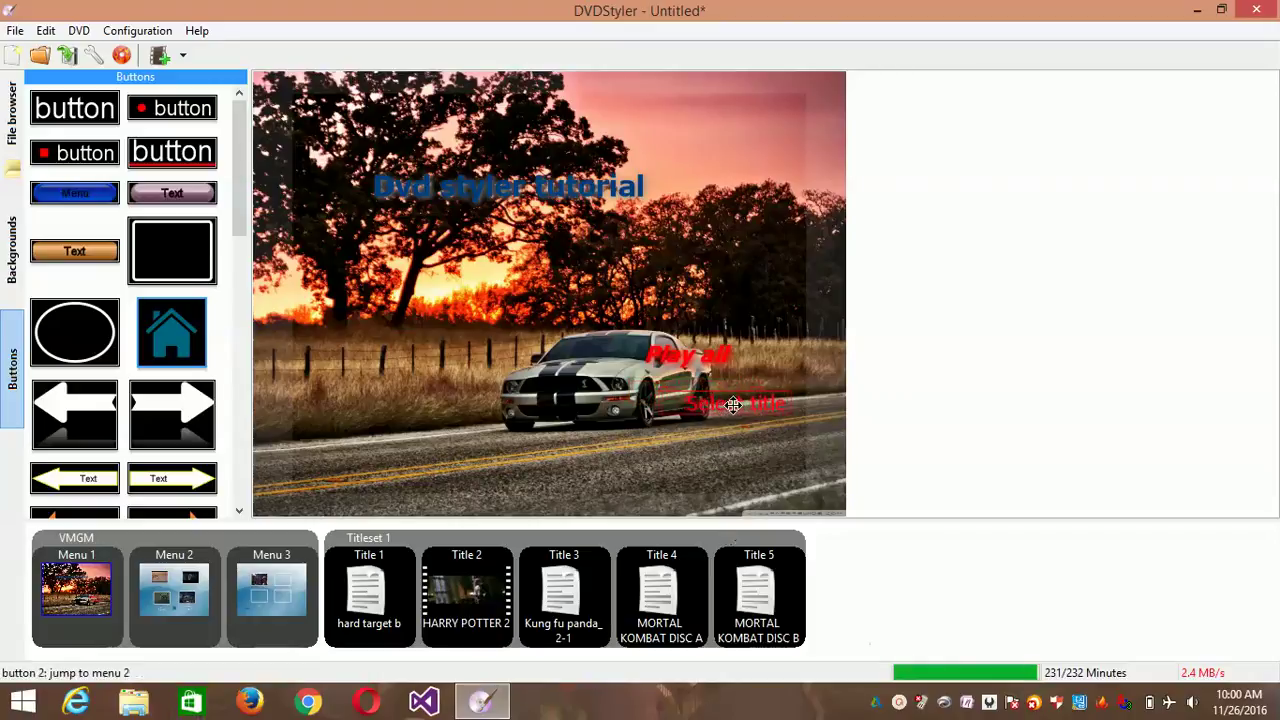
pyautogui.moveTo(711, 356); pyautogui.dragTo(735, 351)
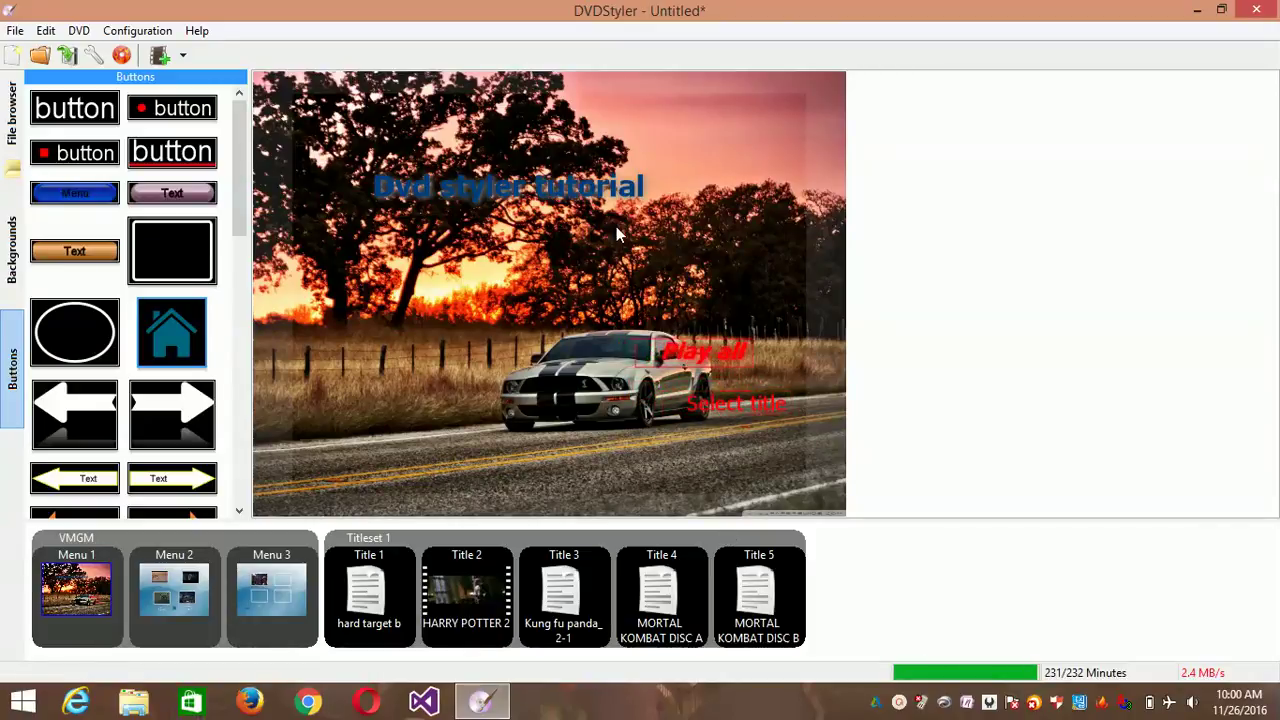
# Step: Set the fill colour of the Dvd styler tutorial title text on Menu 1 to yellow
pyautogui.doubleClick(585, 190)
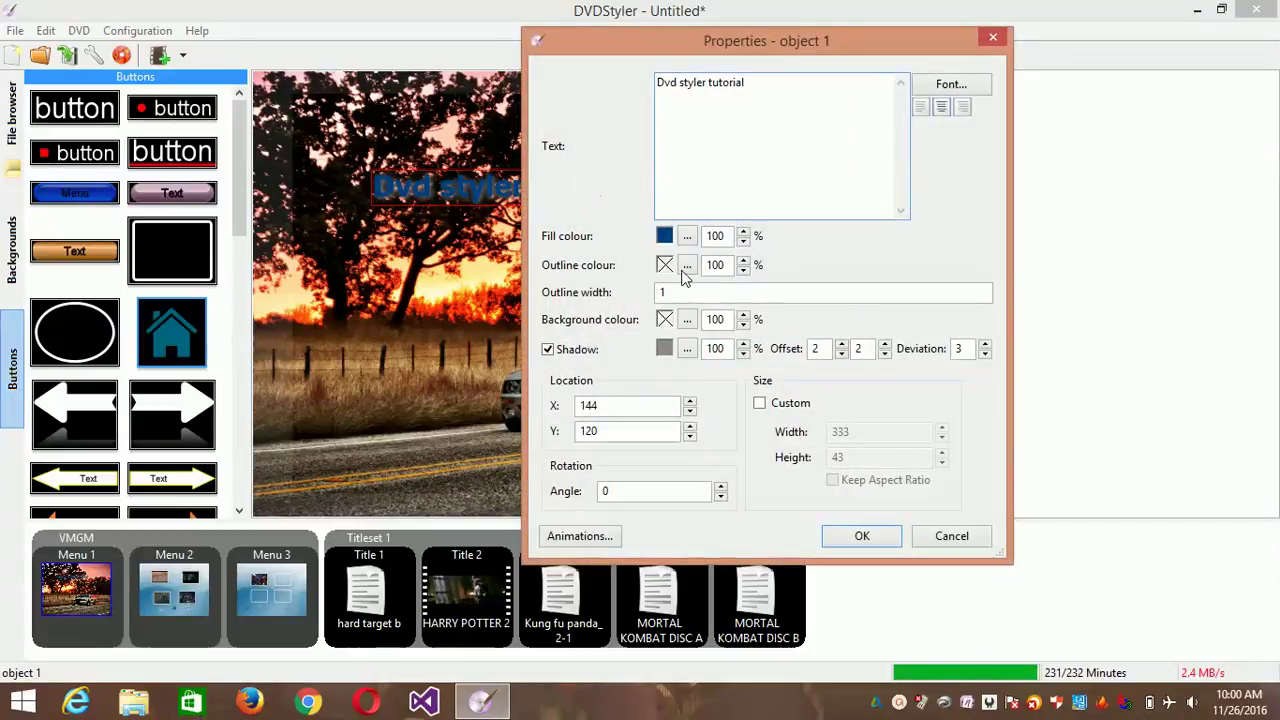
pyautogui.click(670, 240)
pyautogui.click(667, 238)
pyautogui.click(686, 237)
pyautogui.click(578, 132)
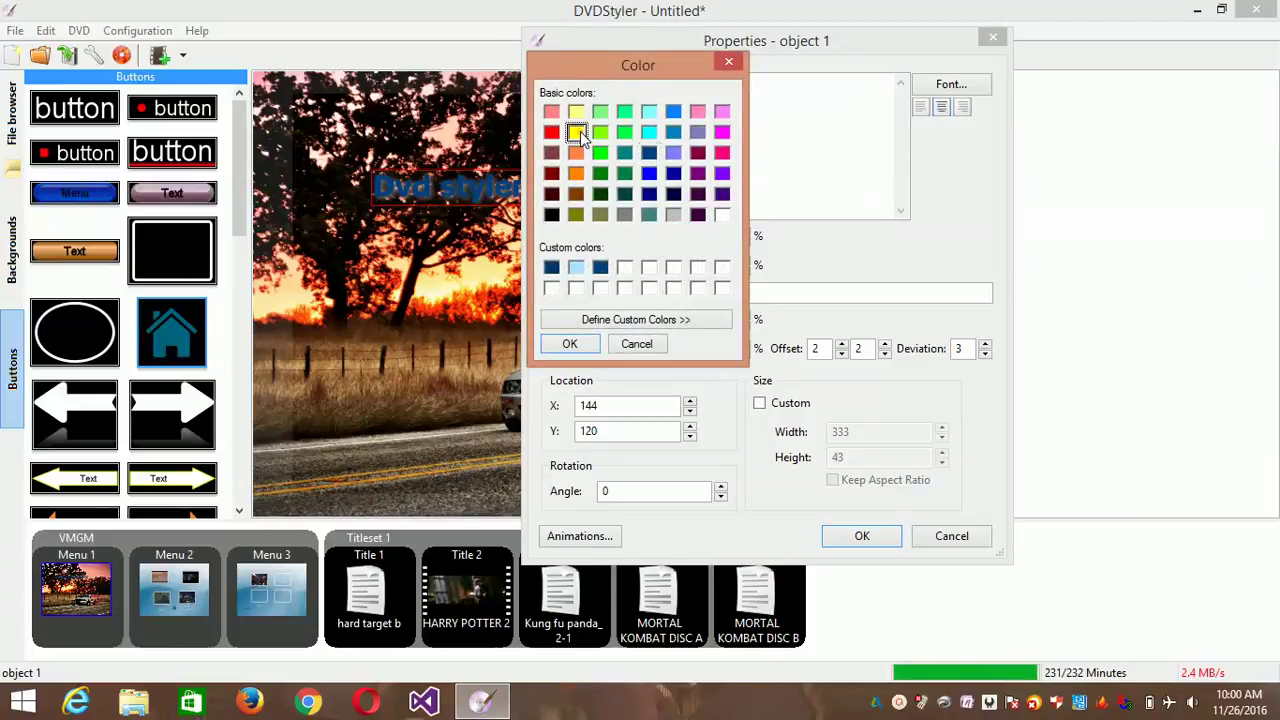
pyautogui.click(570, 344)
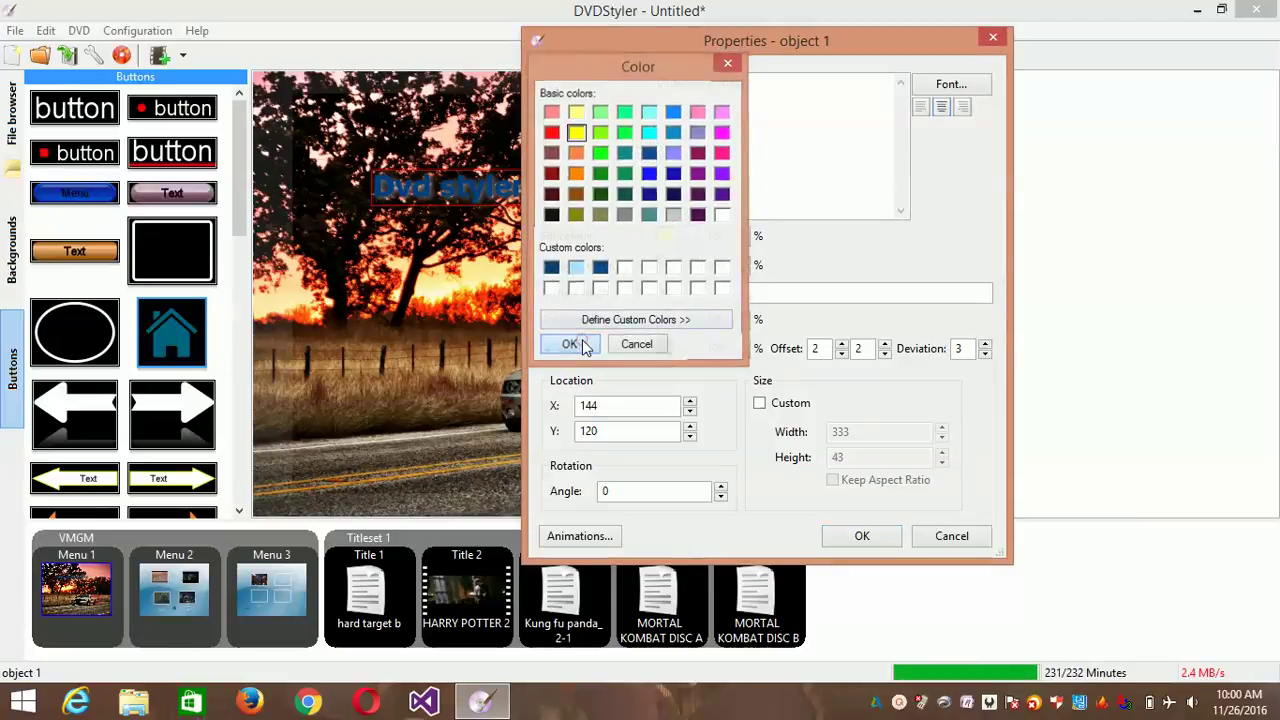
pyautogui.click(842, 539)
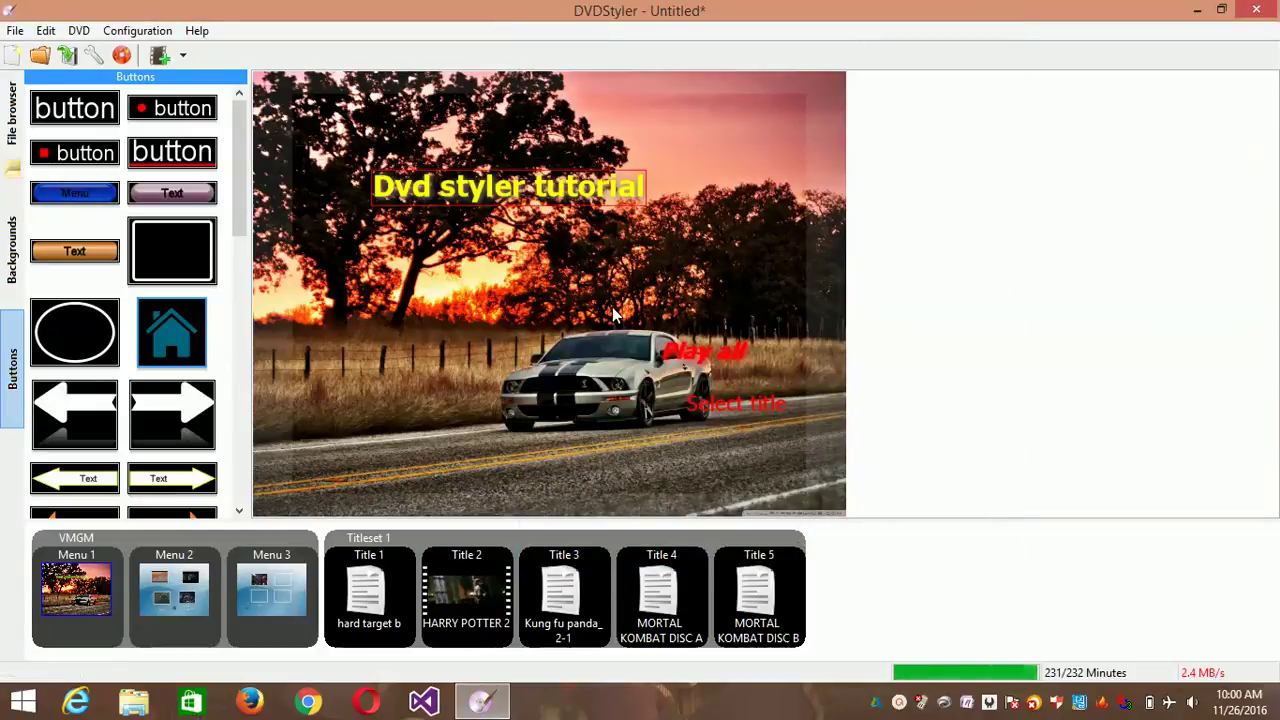
# Step: Set the audio of Menu 1 to the mzaf_3886801421306216497.plus.aac.p file from the Downloads folder
pyautogui.doubleClick(486, 442)
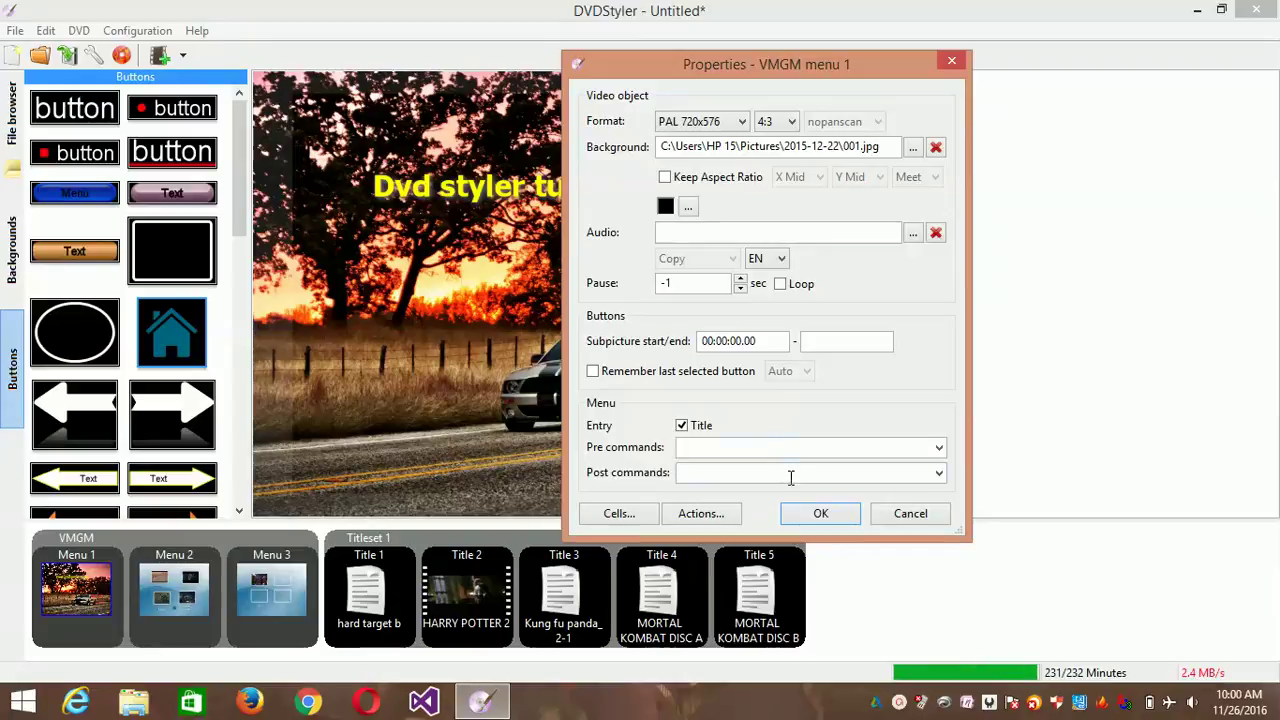
pyautogui.click(913, 233)
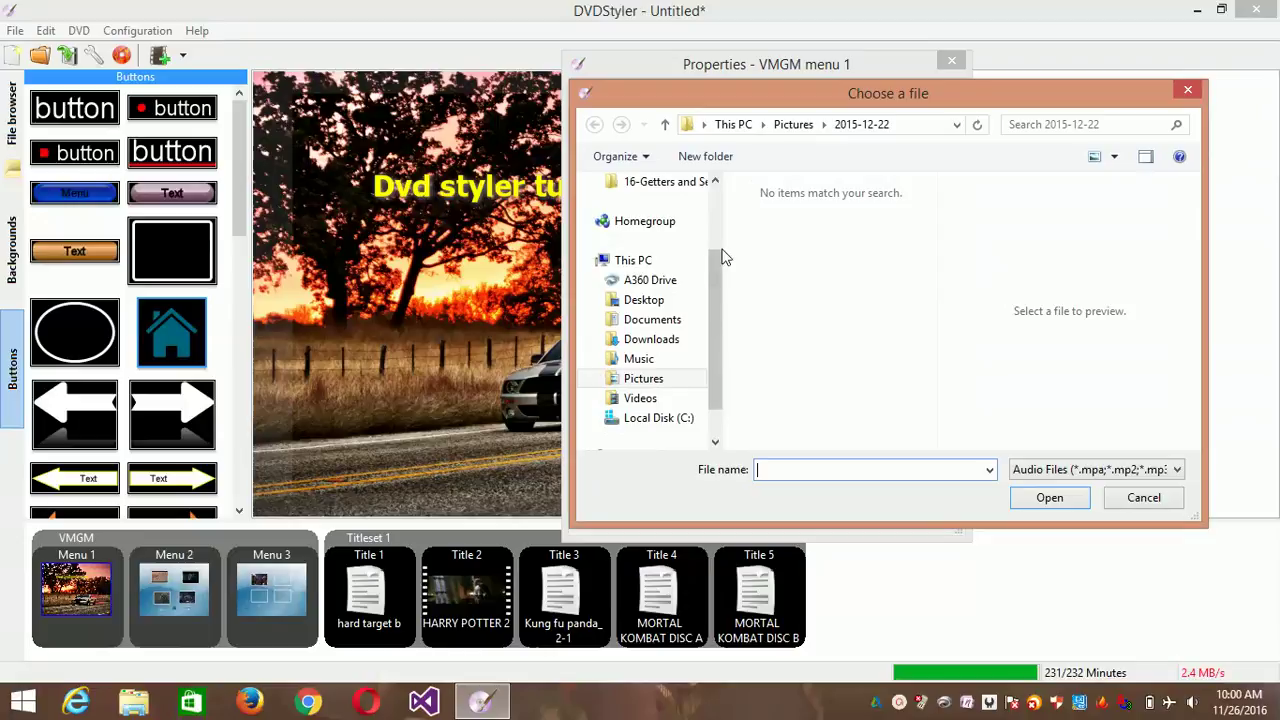
pyautogui.click(658, 339)
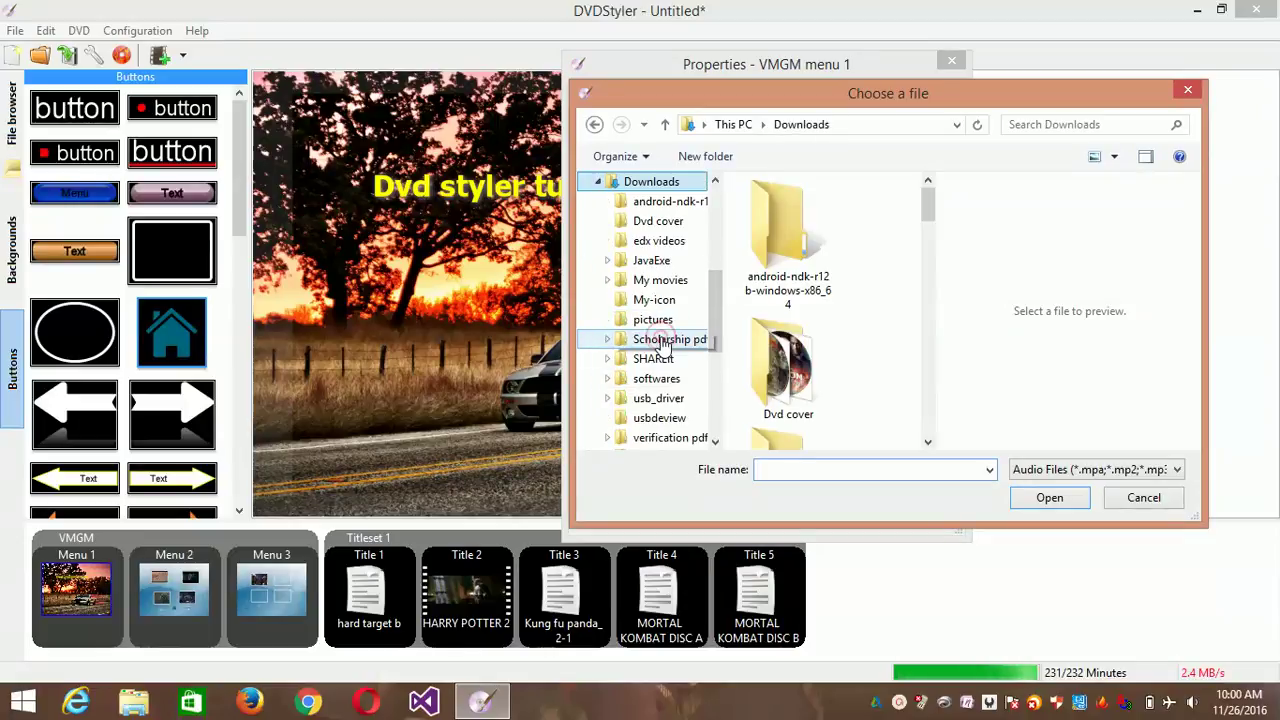
pyautogui.click(928, 441)
pyautogui.click(928, 441)
pyautogui.click(933, 441)
pyautogui.click(933, 441)
pyautogui.click(933, 441)
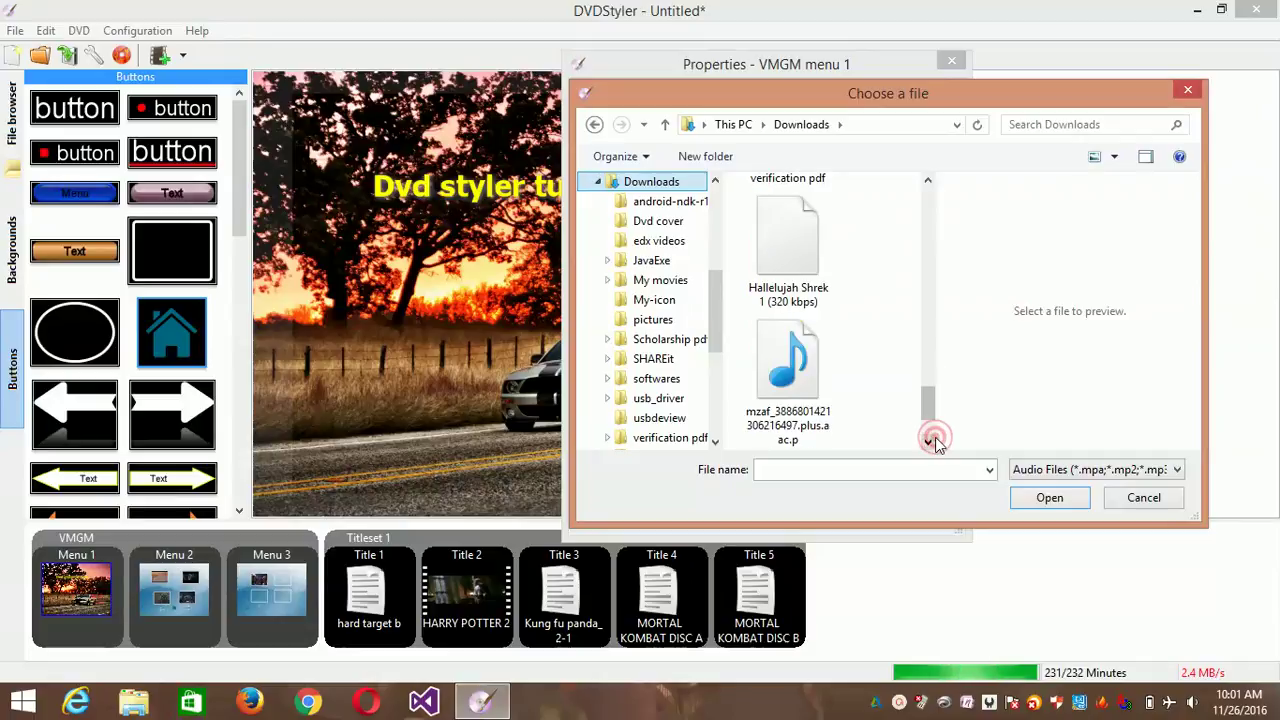
pyautogui.click(933, 441)
pyautogui.doubleClick(788, 250)
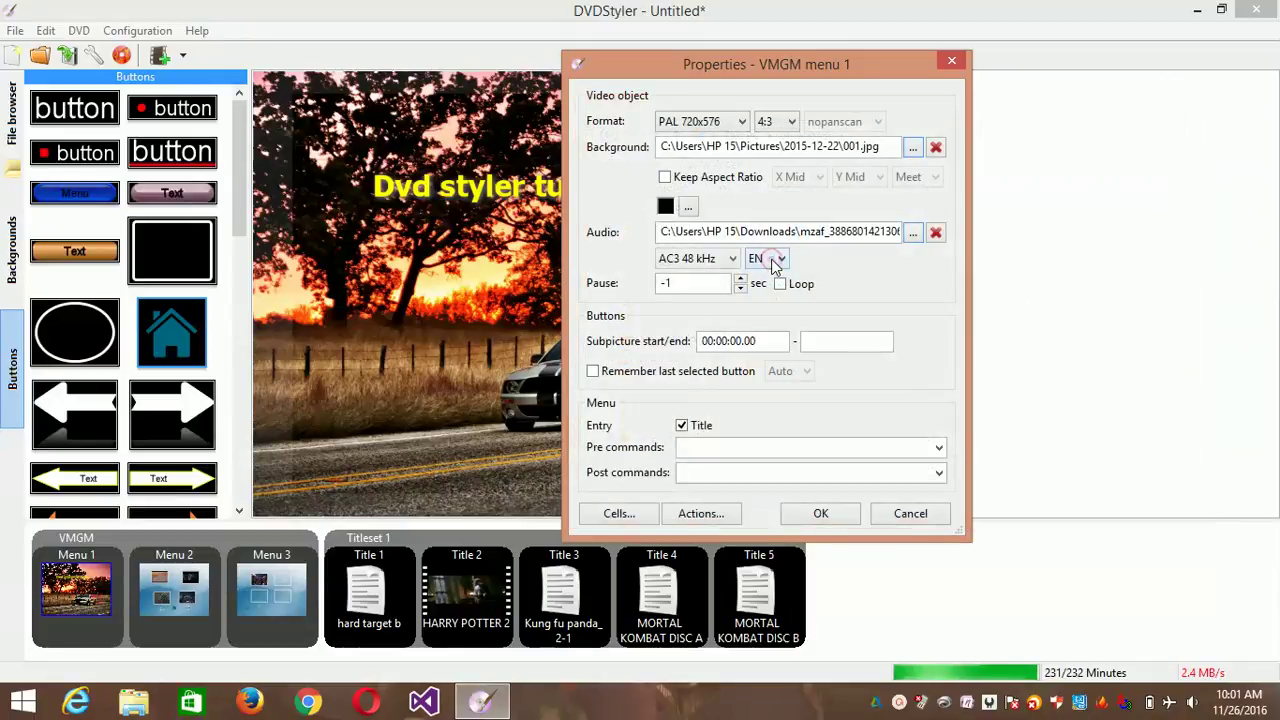
pyautogui.click(820, 513)
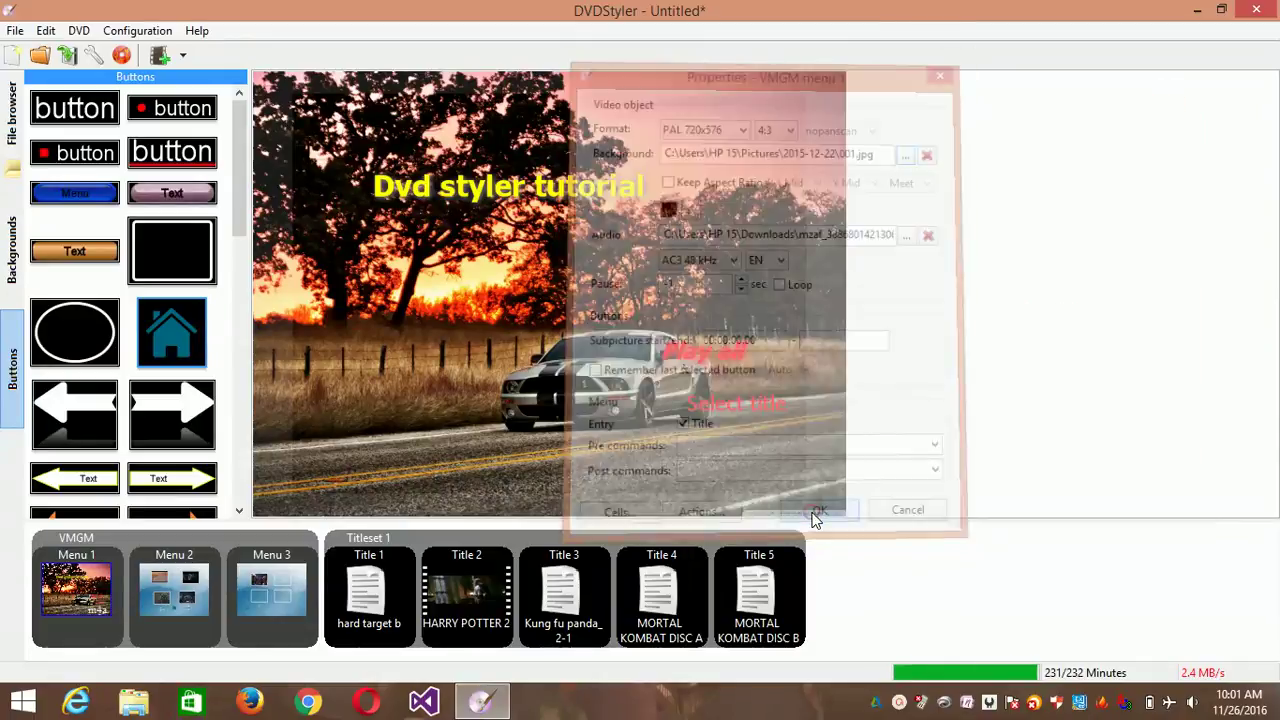
pyautogui.click(921, 704)
pyautogui.click(1165, 652)
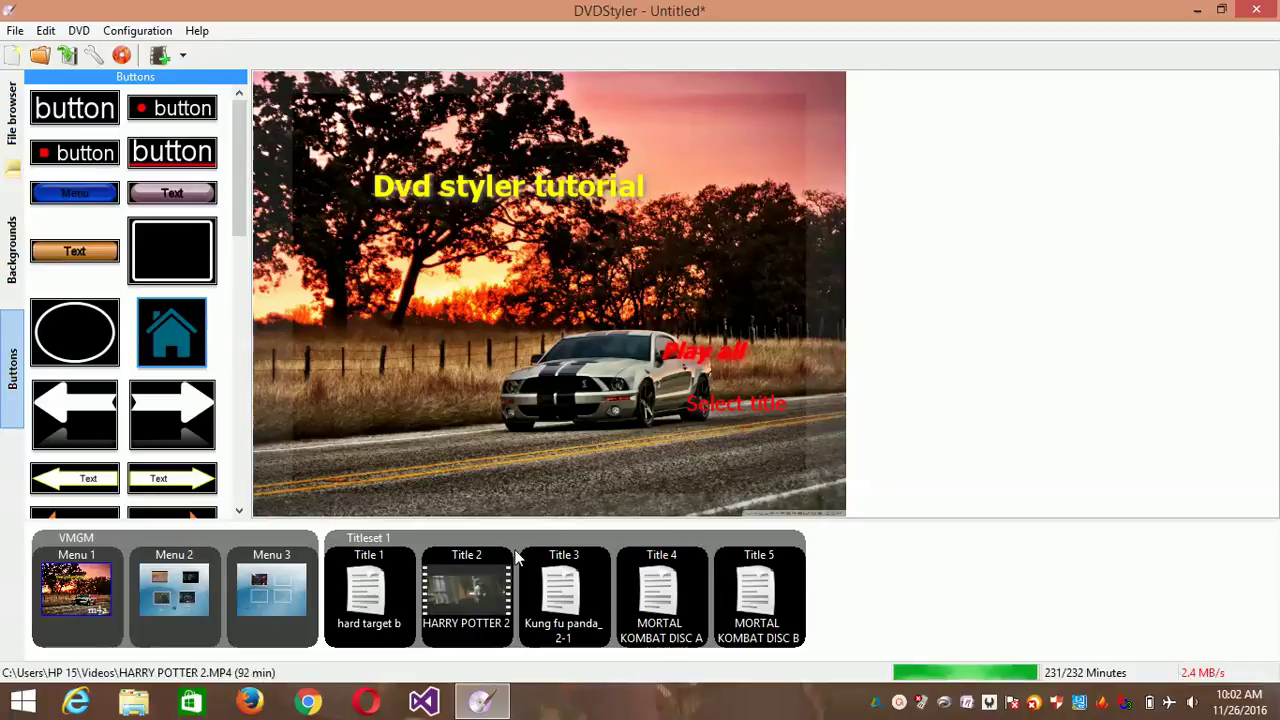
# Step: Add an orange Text button below the upper-left thumbnail on Menu 2 and paste three copies of it
pyautogui.click(179, 621)
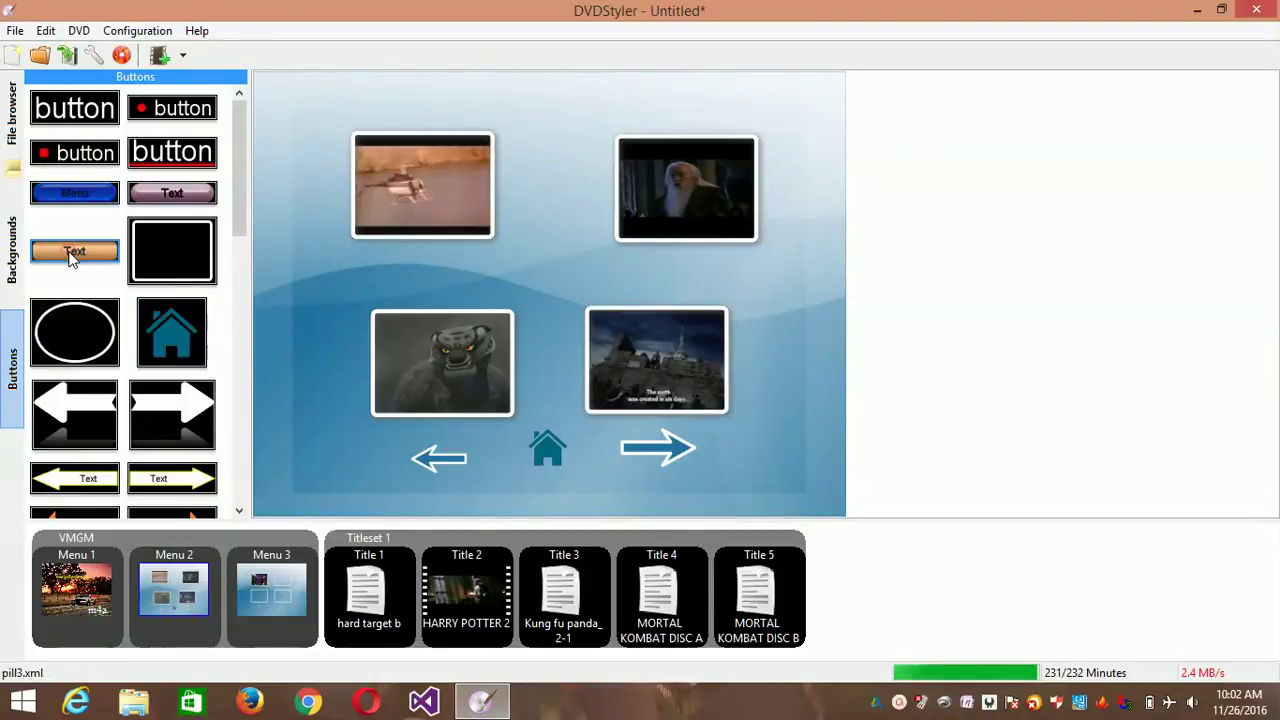
pyautogui.moveTo(72, 256); pyautogui.dragTo(268, 240)
pyautogui.moveTo(391, 247); pyautogui.dragTo(394, 247)
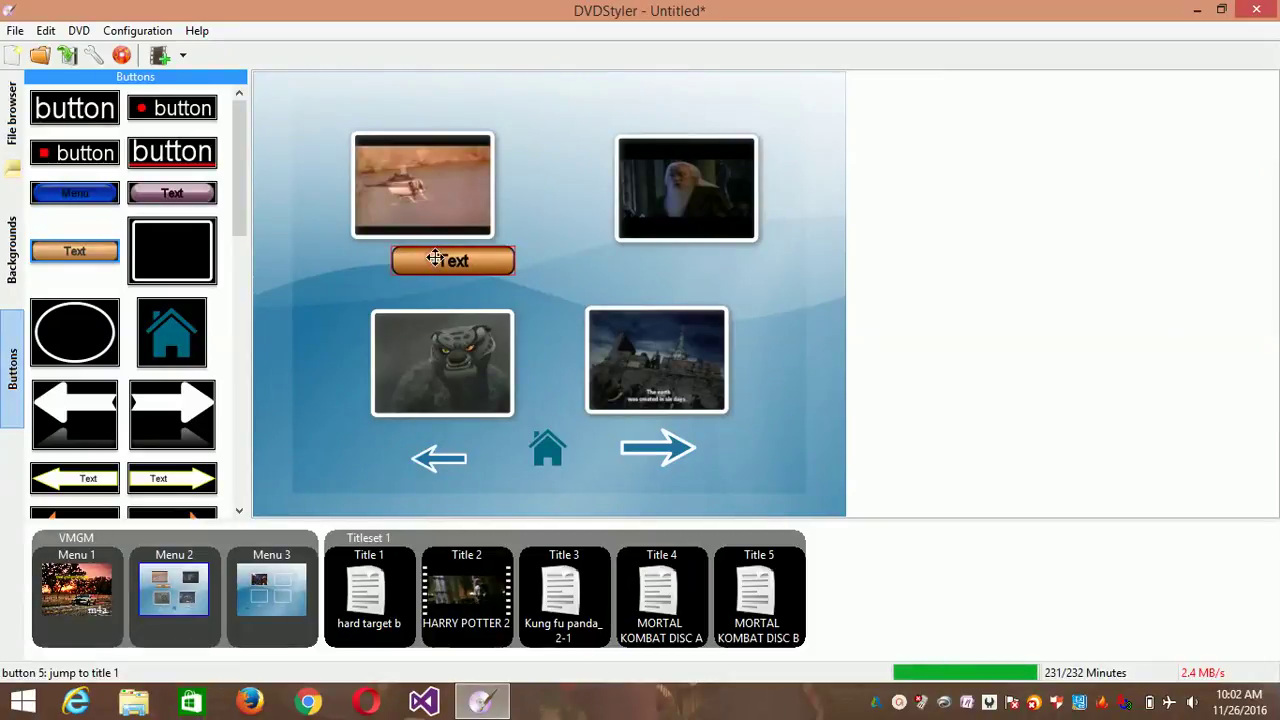
pyautogui.rightClick(438, 260)
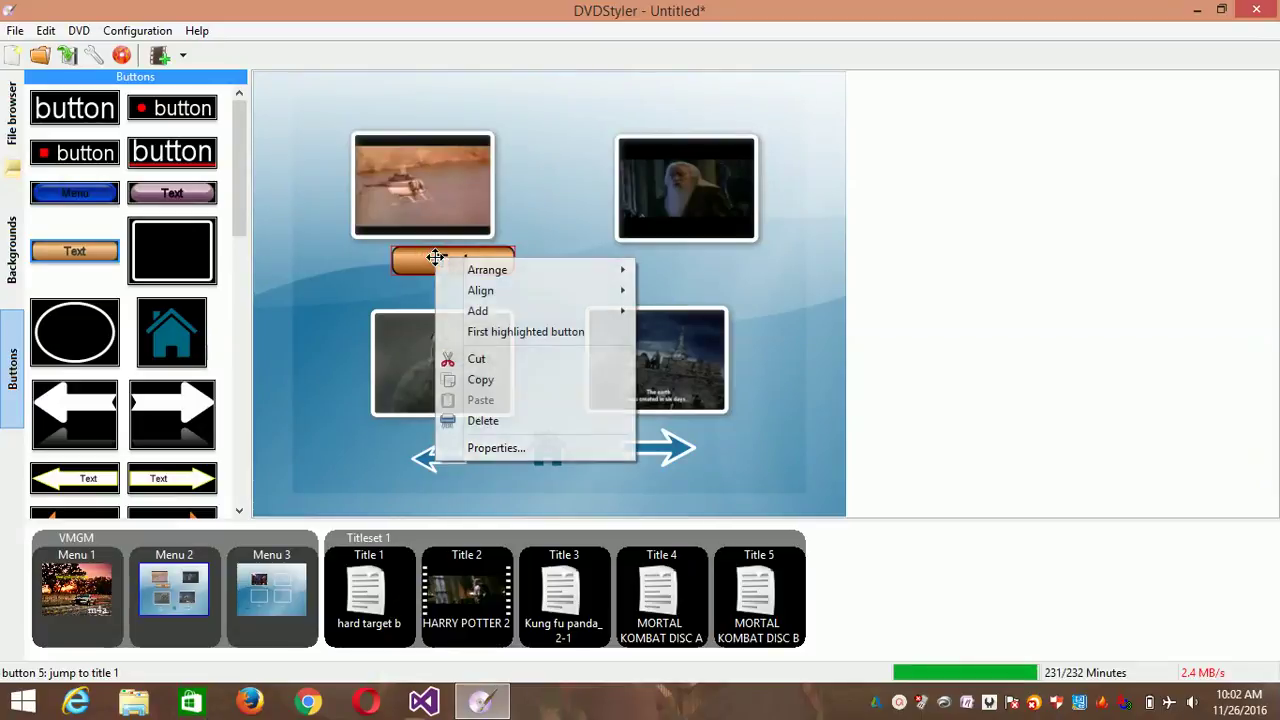
pyautogui.click(521, 377)
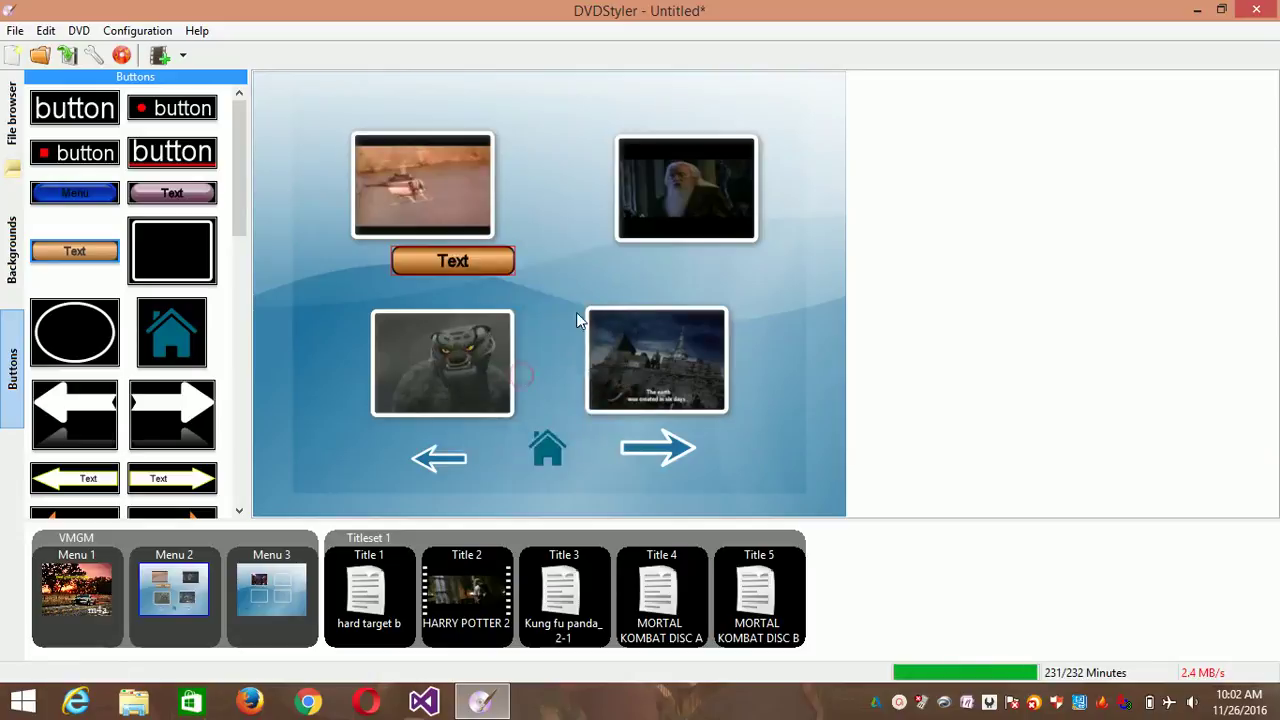
pyautogui.hotkey('ctrl', 'v')
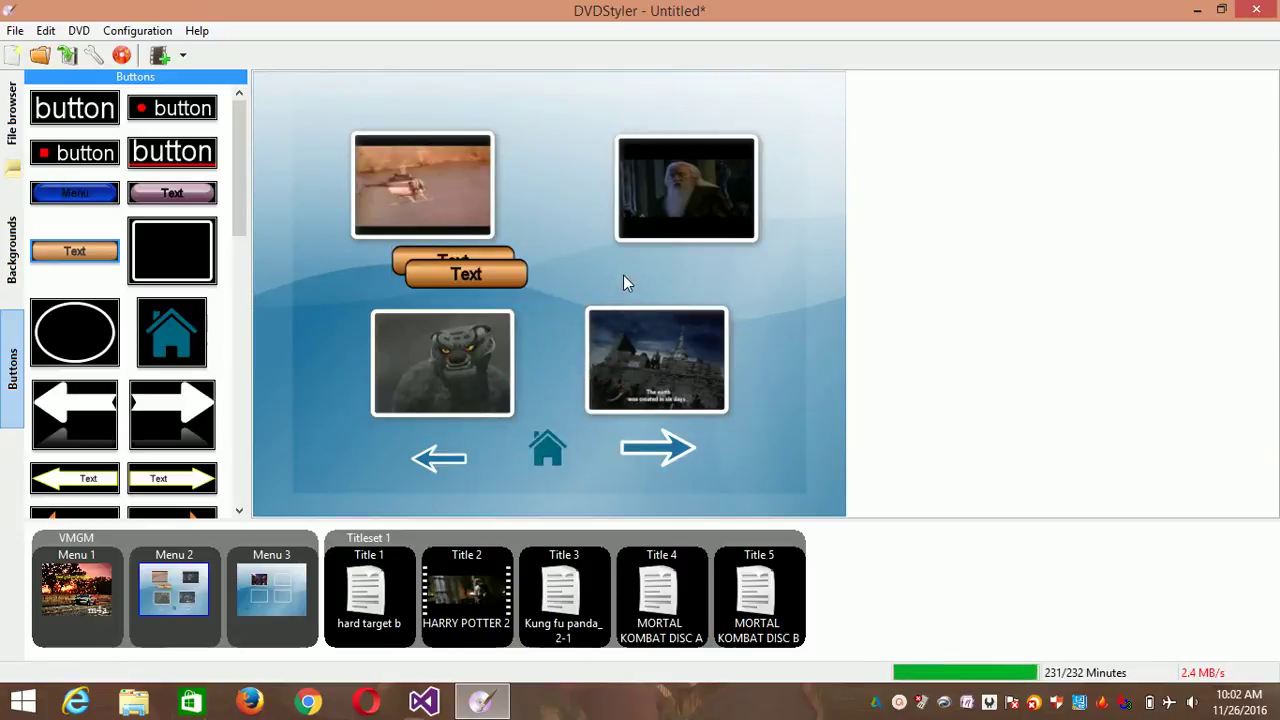
pyautogui.hotkey('ctrl', 'v')
pyautogui.hotkey('ctrl', 'v')
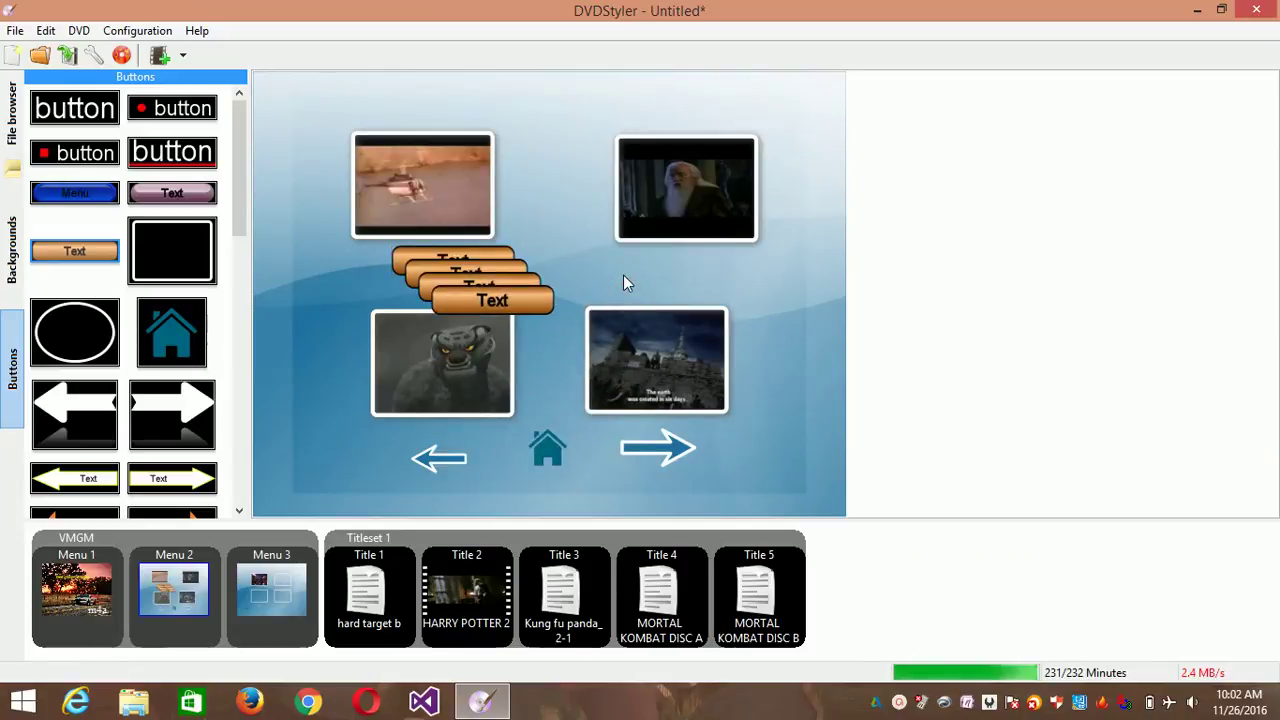
# Step: Place the copied Text buttons under the other three thumbnails, shifting the arrows and home icon down and the lower-left thumbnail left to make room
pyautogui.moveTo(499, 301); pyautogui.dragTo(425, 490)
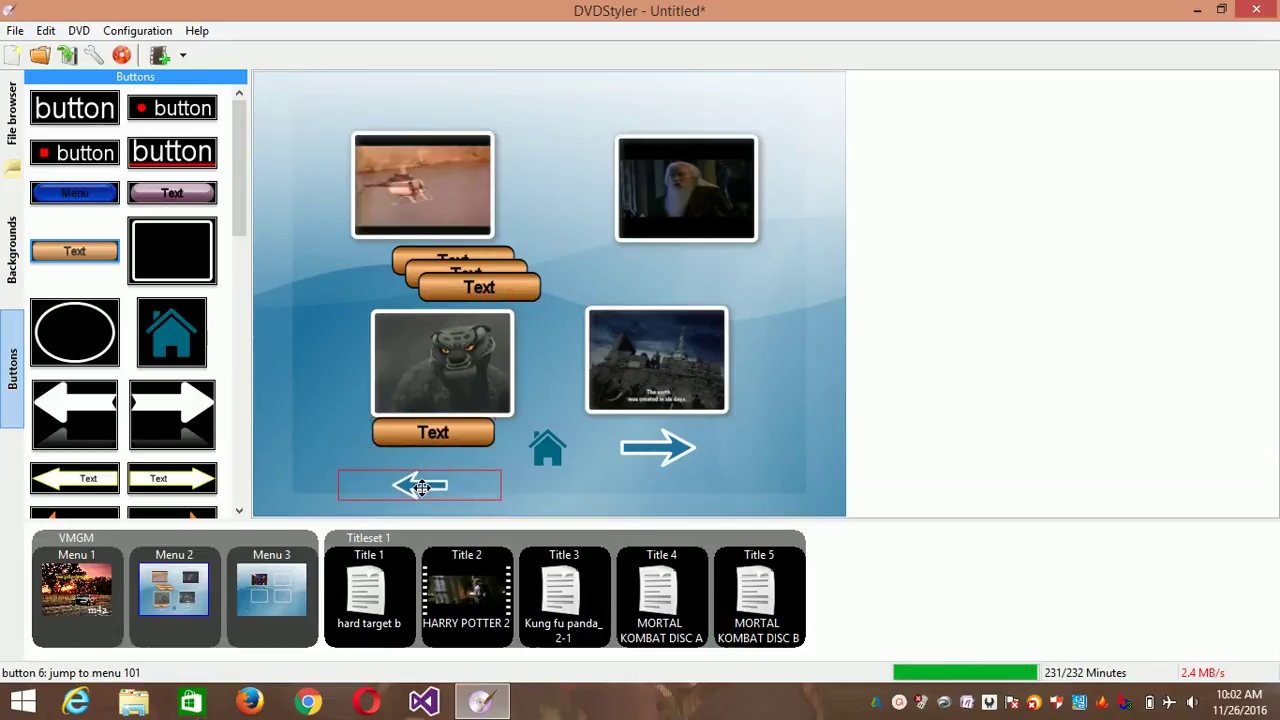
pyautogui.moveTo(559, 445); pyautogui.dragTo(563, 474)
pyautogui.moveTo(644, 449); pyautogui.dragTo(672, 479)
pyautogui.click(513, 285)
pyautogui.moveTo(513, 285); pyautogui.dragTo(680, 432)
pyautogui.moveTo(434, 354); pyautogui.dragTo(396, 347)
pyautogui.moveTo(433, 431); pyautogui.dragTo(400, 434)
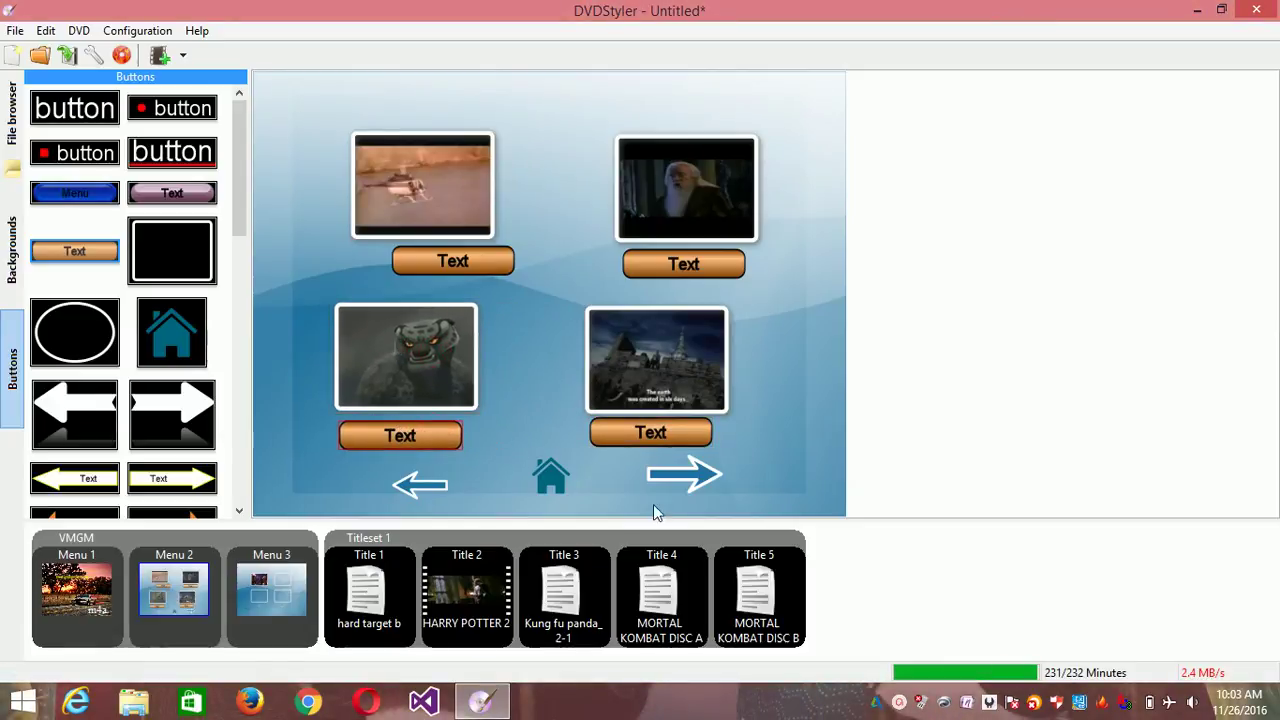
pyautogui.click(900, 703)
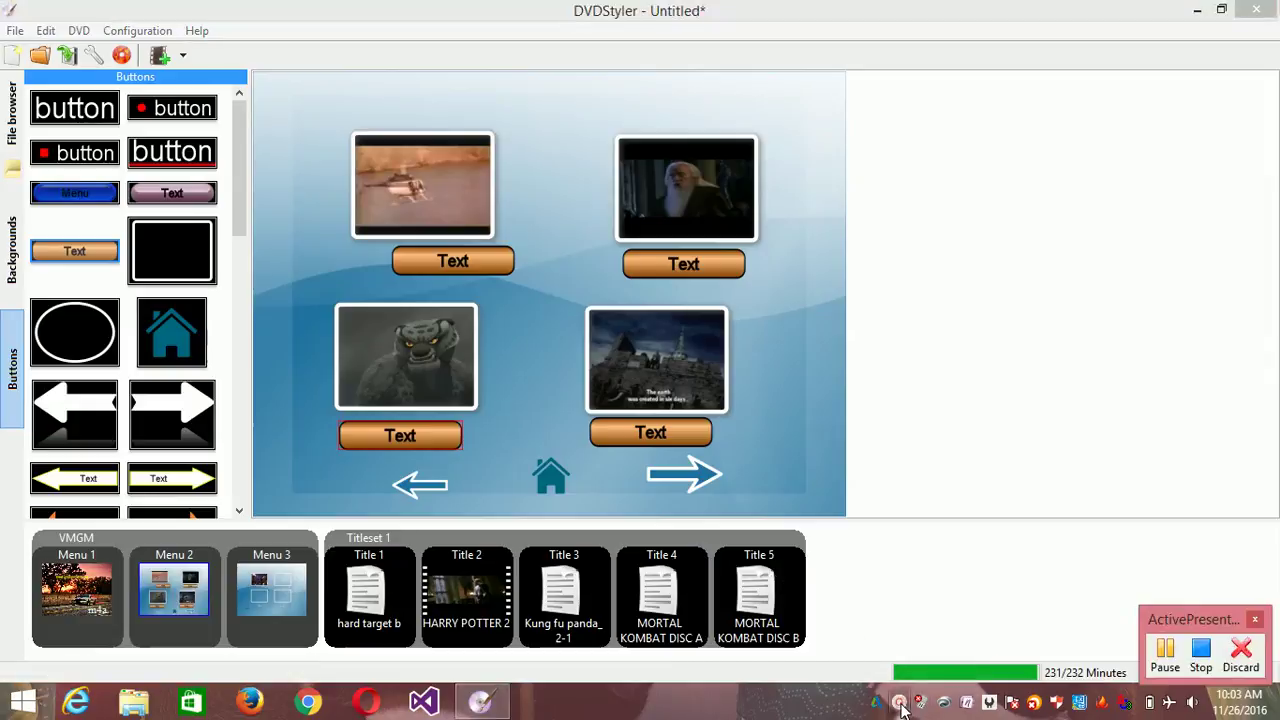
pyautogui.click(1166, 655)
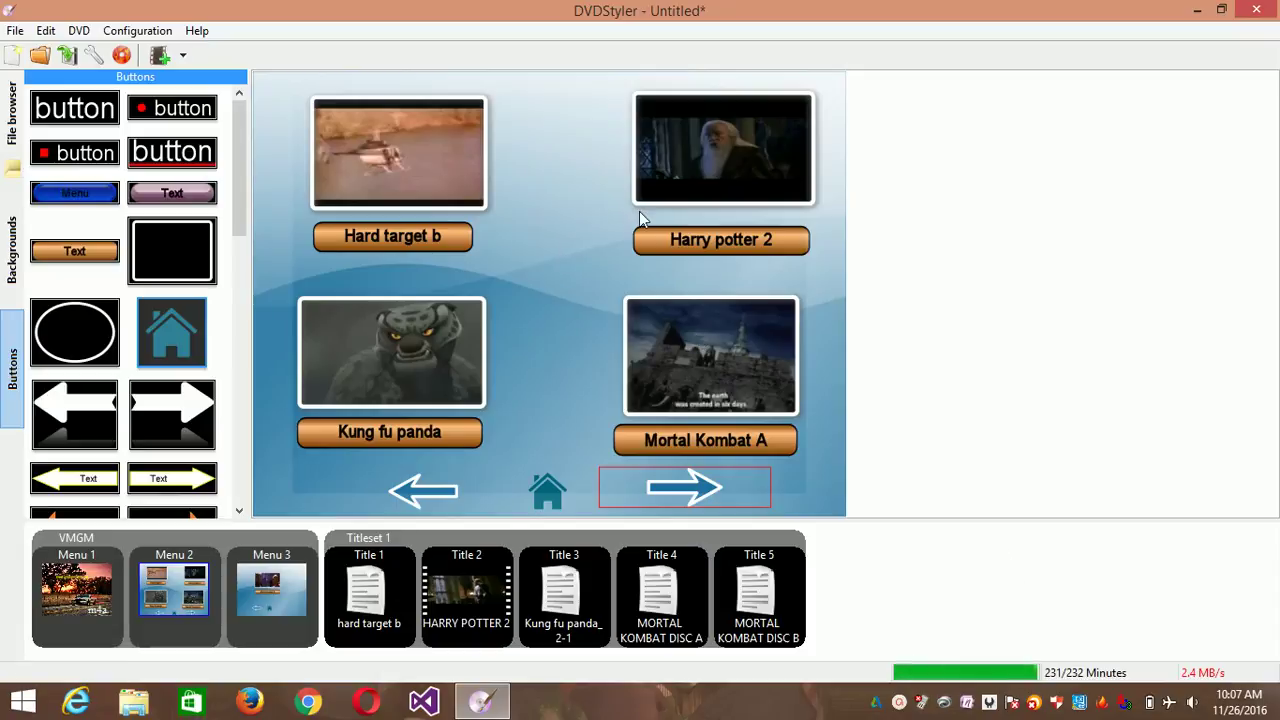
# Step: Review the label text and properties of the Hard target b button on Menu 2
pyautogui.doubleClick(414, 238)
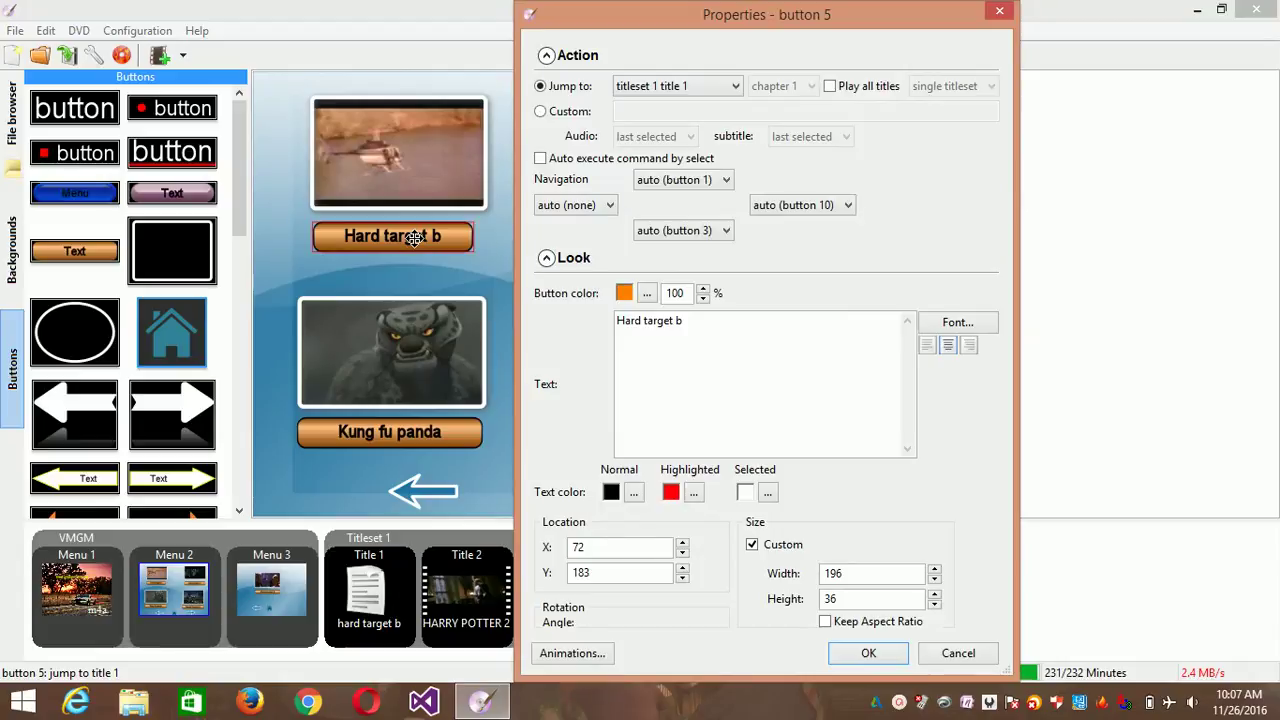
pyautogui.click(695, 318)
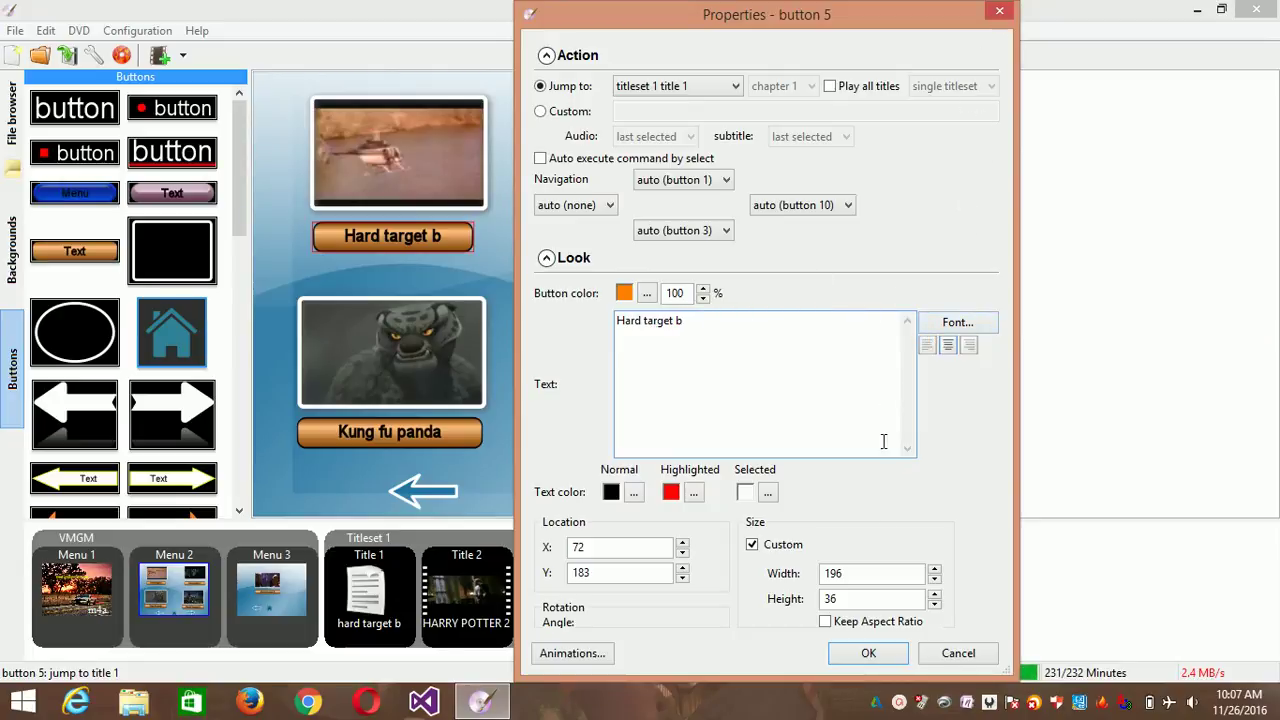
pyautogui.click(882, 653)
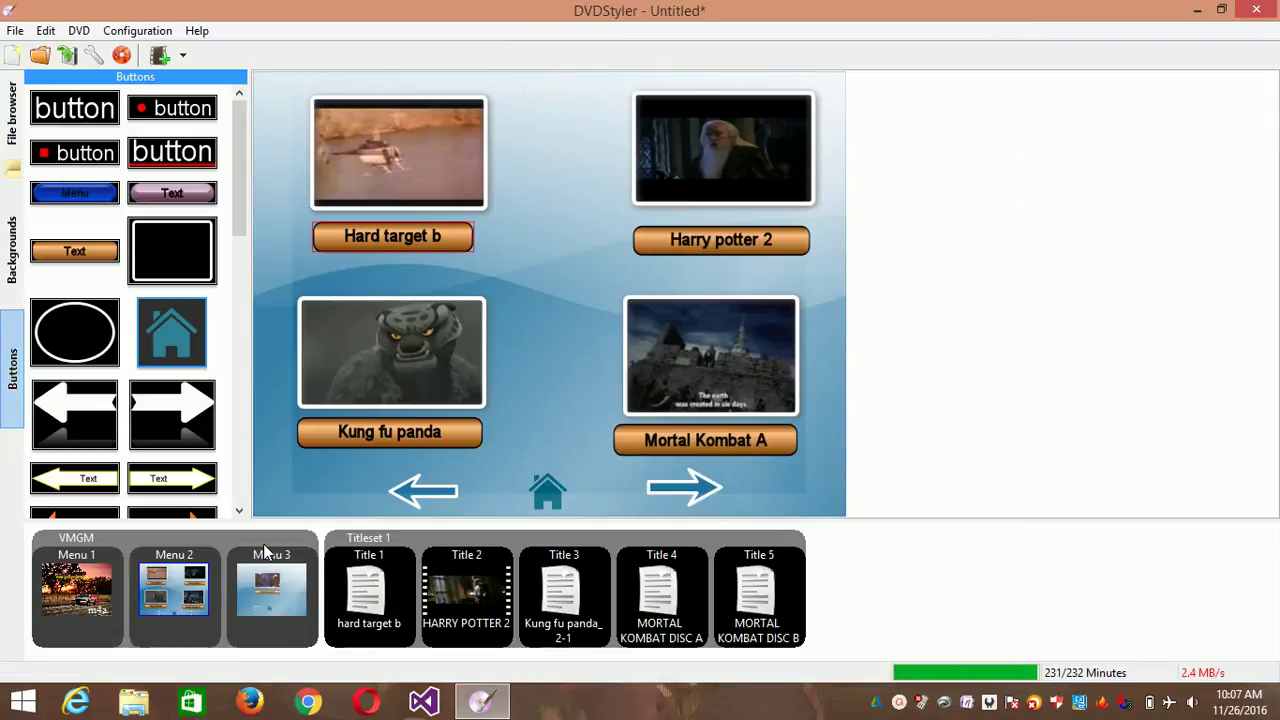
# Step: Move the Dvd styler tutorial title on Menu 1 slightly up and to the right
pyautogui.click(84, 630)
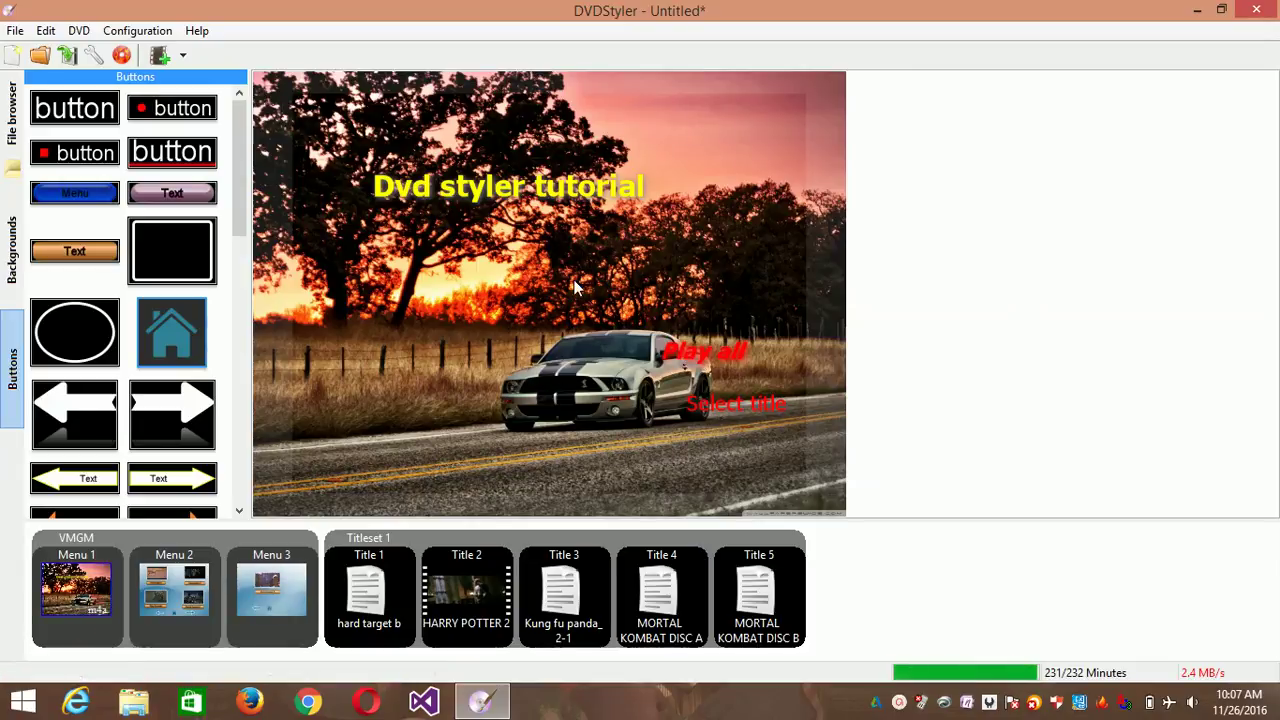
pyautogui.moveTo(542, 180); pyautogui.dragTo(582, 157)
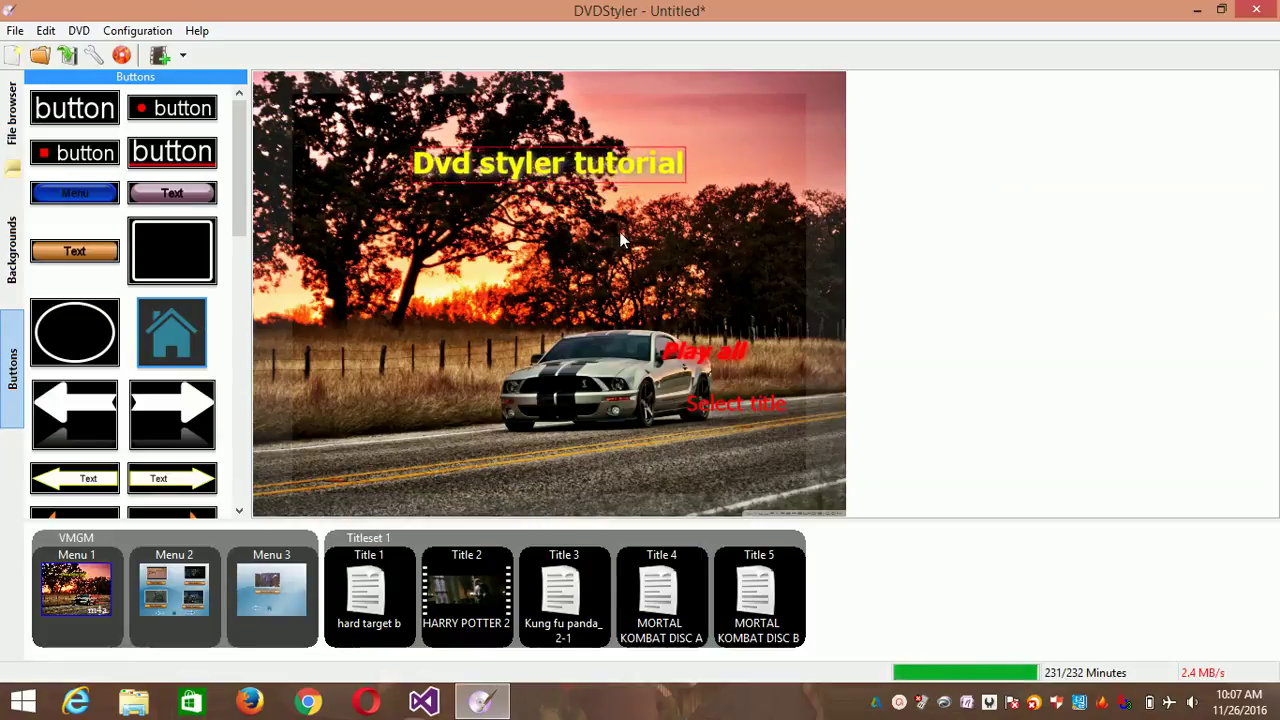
# Step: Review the Play all button's jump action and its available target titles and menus
pyautogui.doubleClick(690, 354)
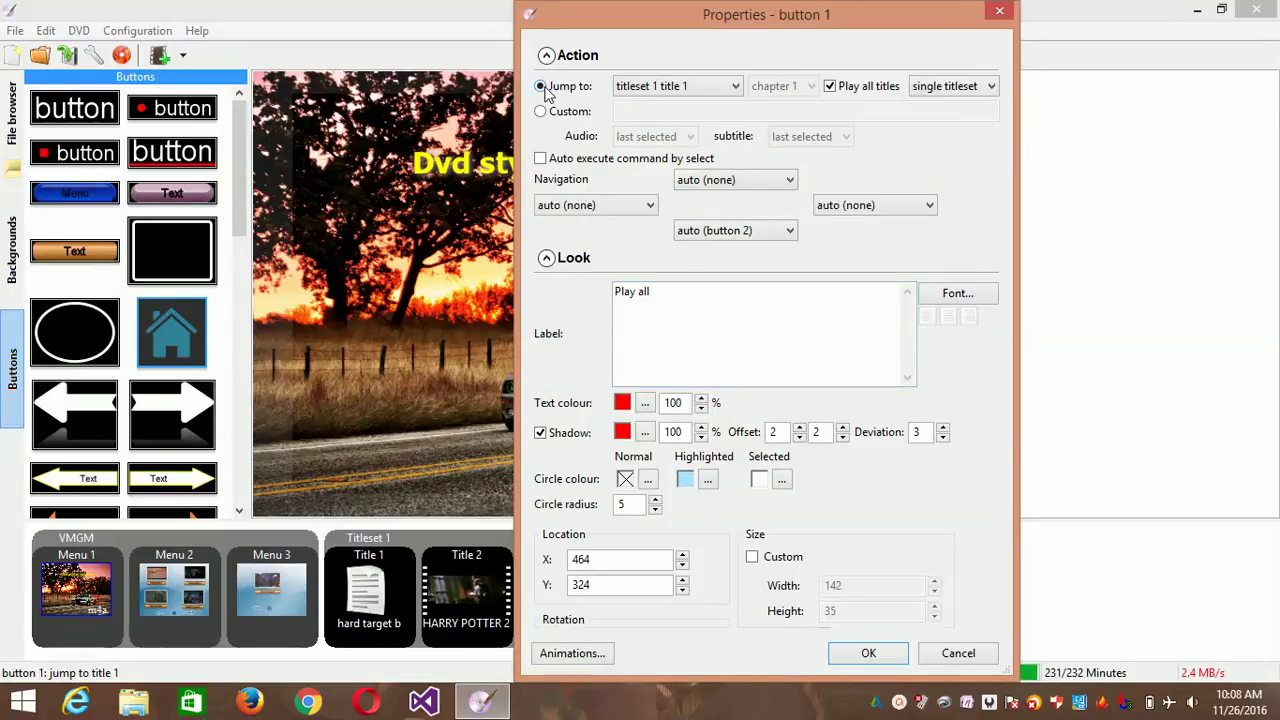
pyautogui.click(676, 91)
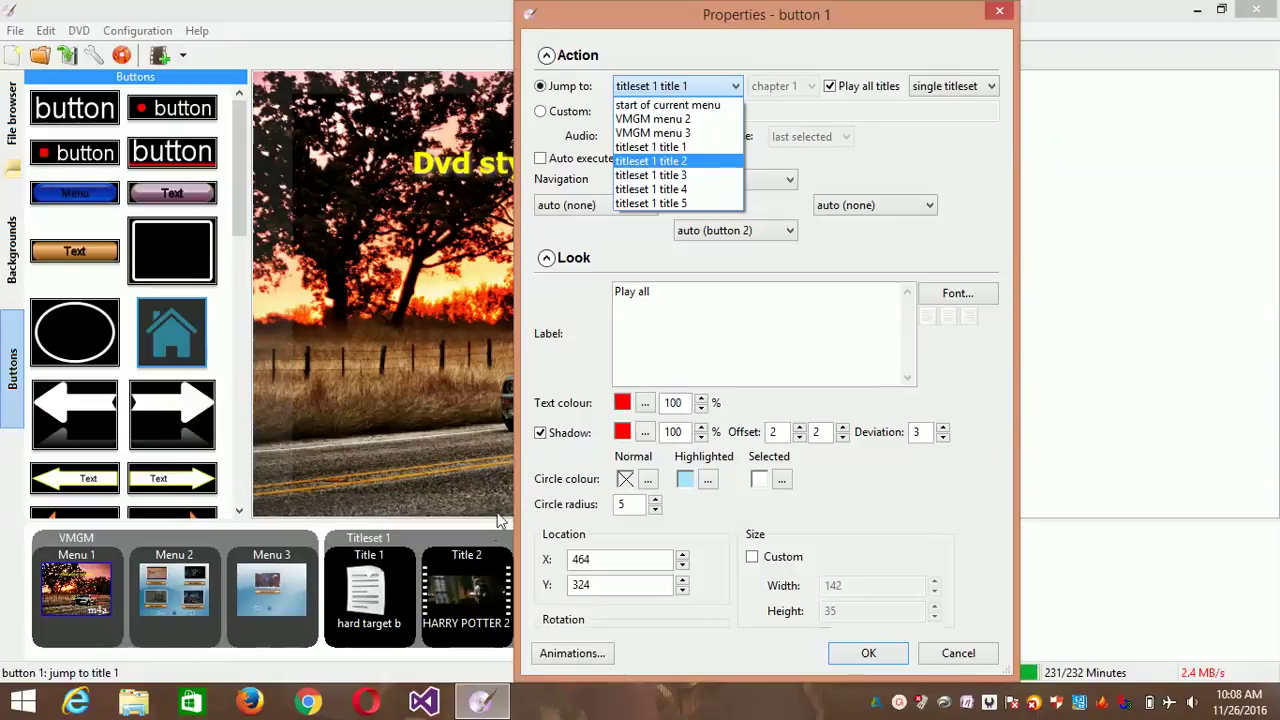
pyautogui.click(657, 363)
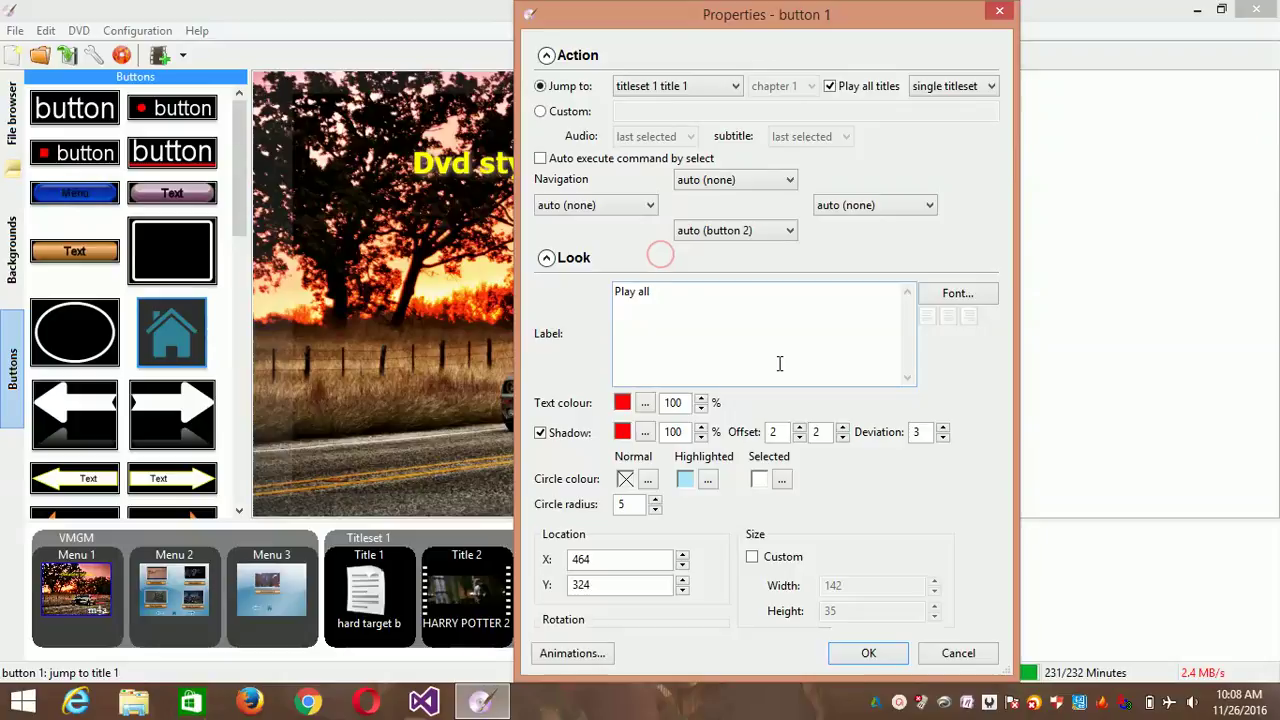
pyautogui.click(868, 653)
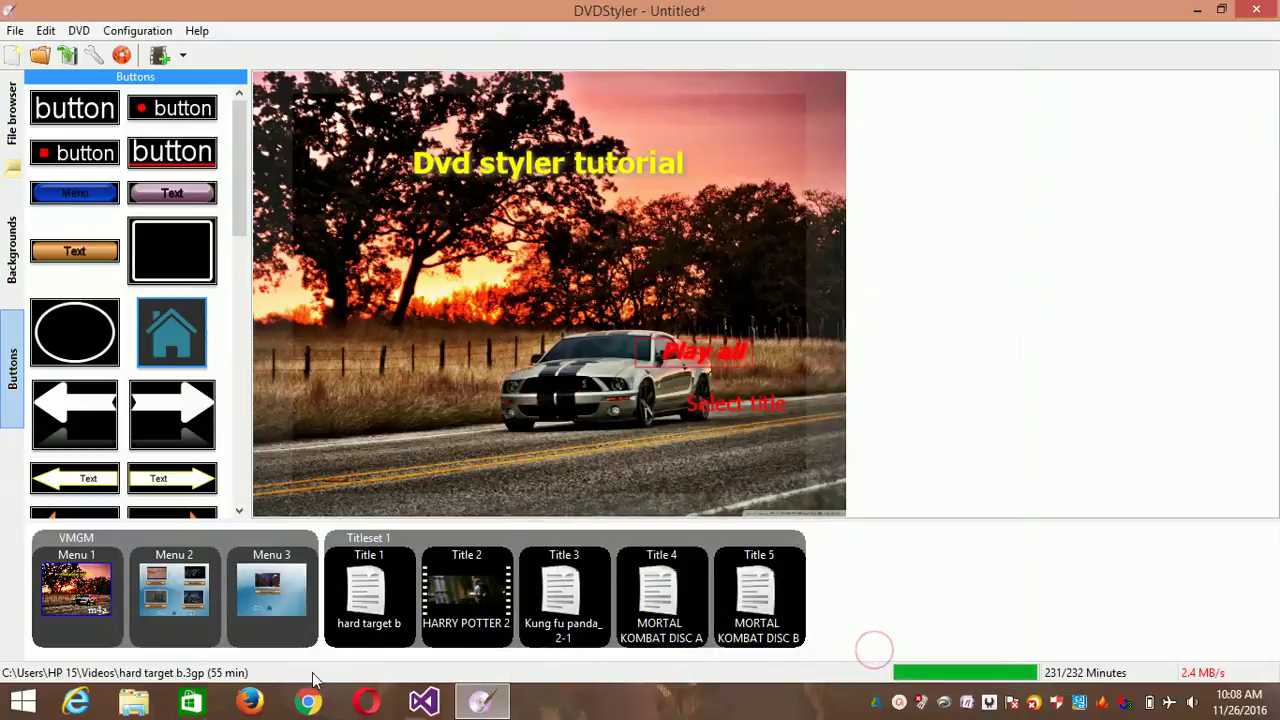
# Step: Set the Hard target b button on Menu 2 to jump to titleset 1 title 1
pyautogui.click(143, 634)
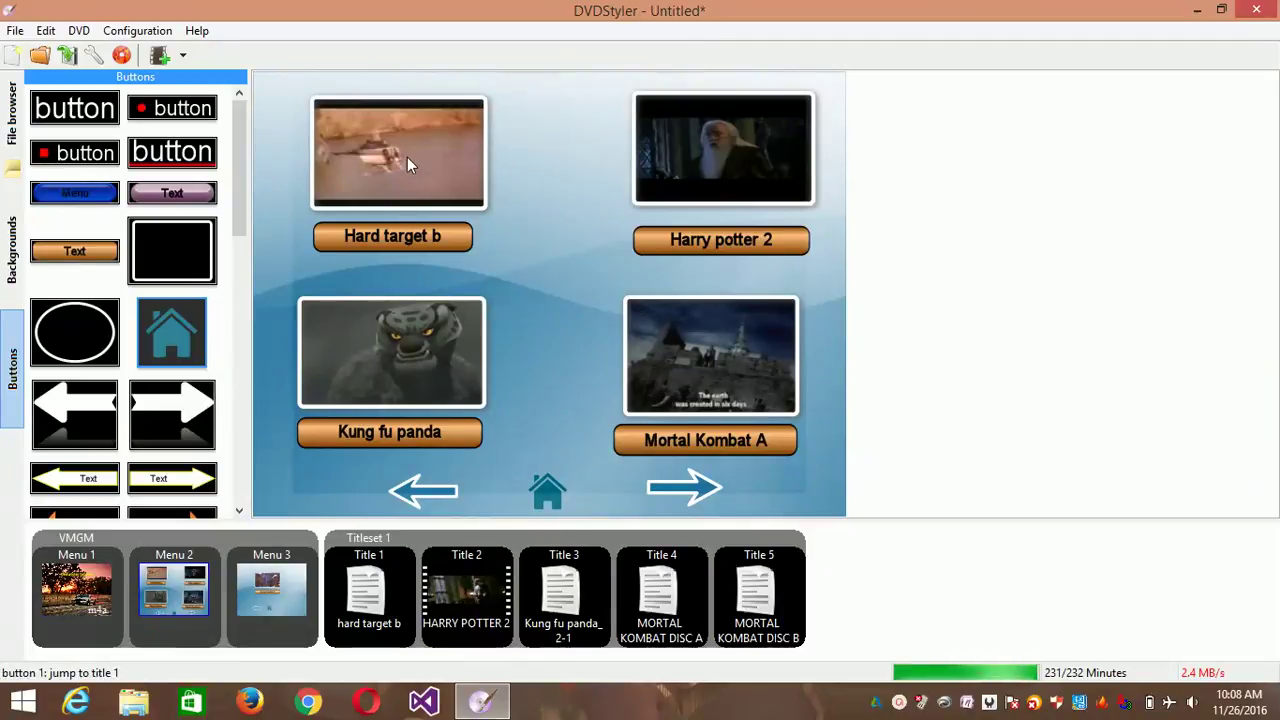
pyautogui.doubleClick(405, 234)
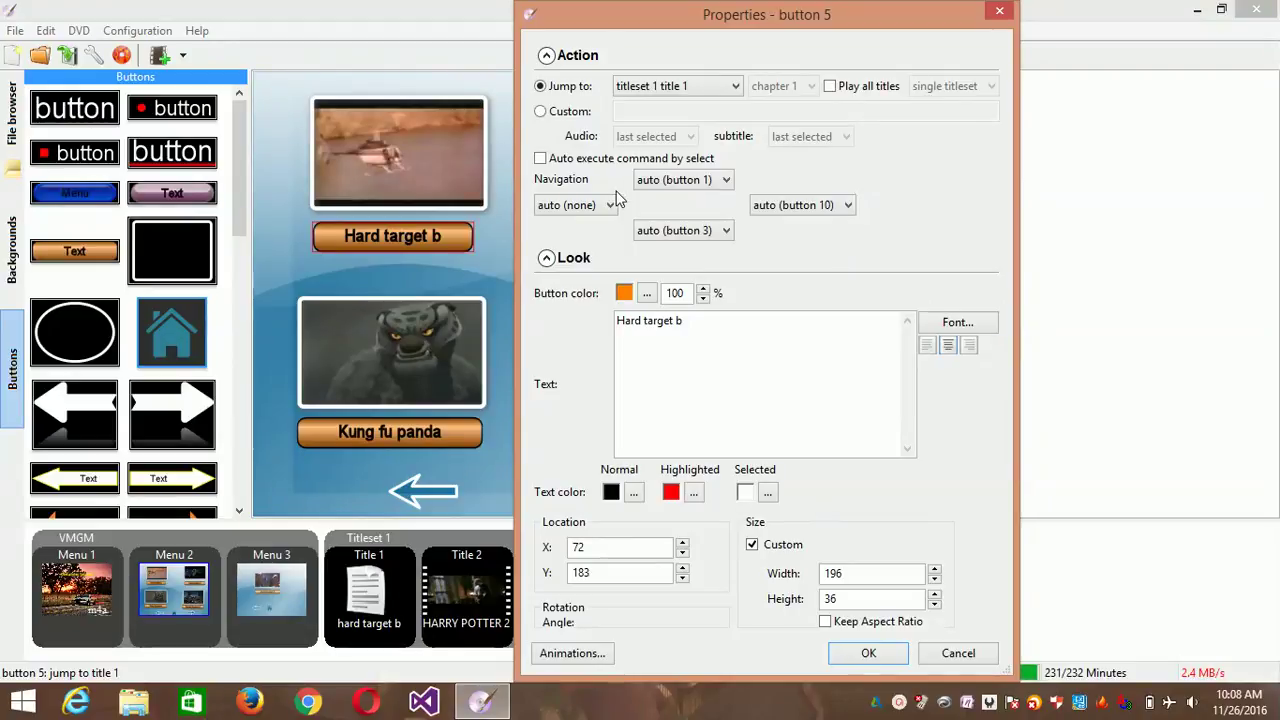
pyautogui.click(735, 86)
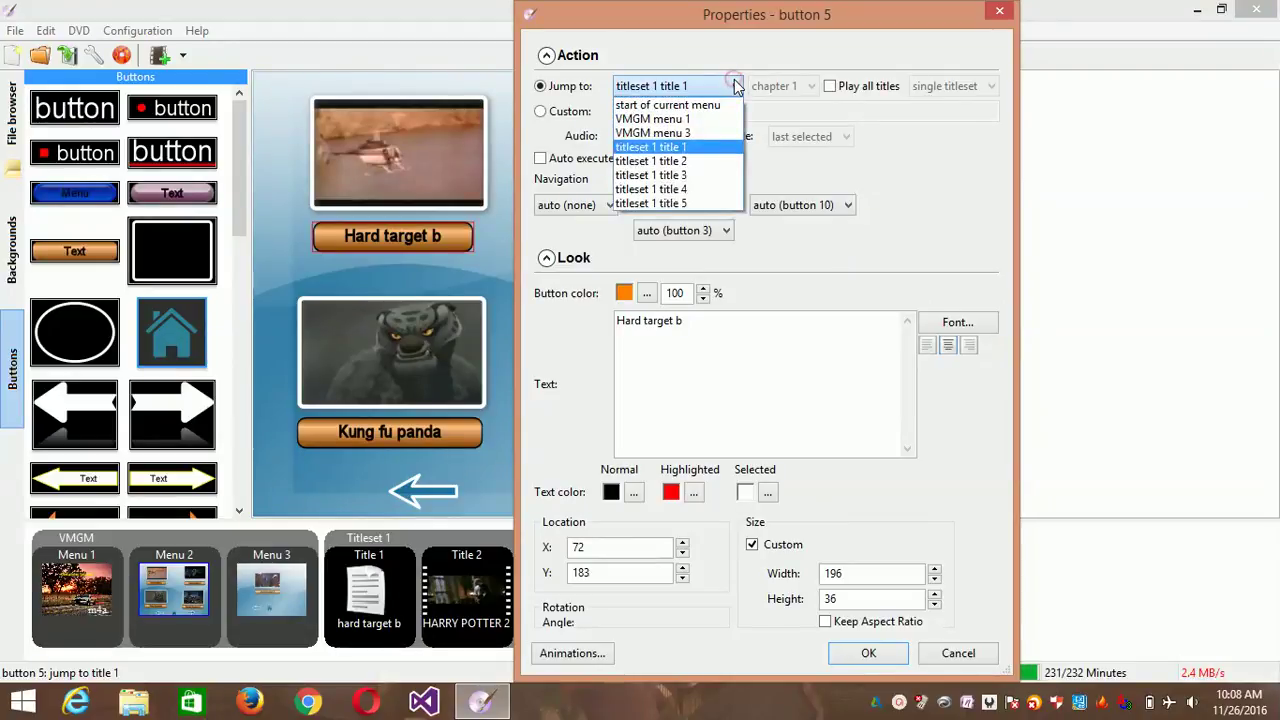
pyautogui.click(700, 152)
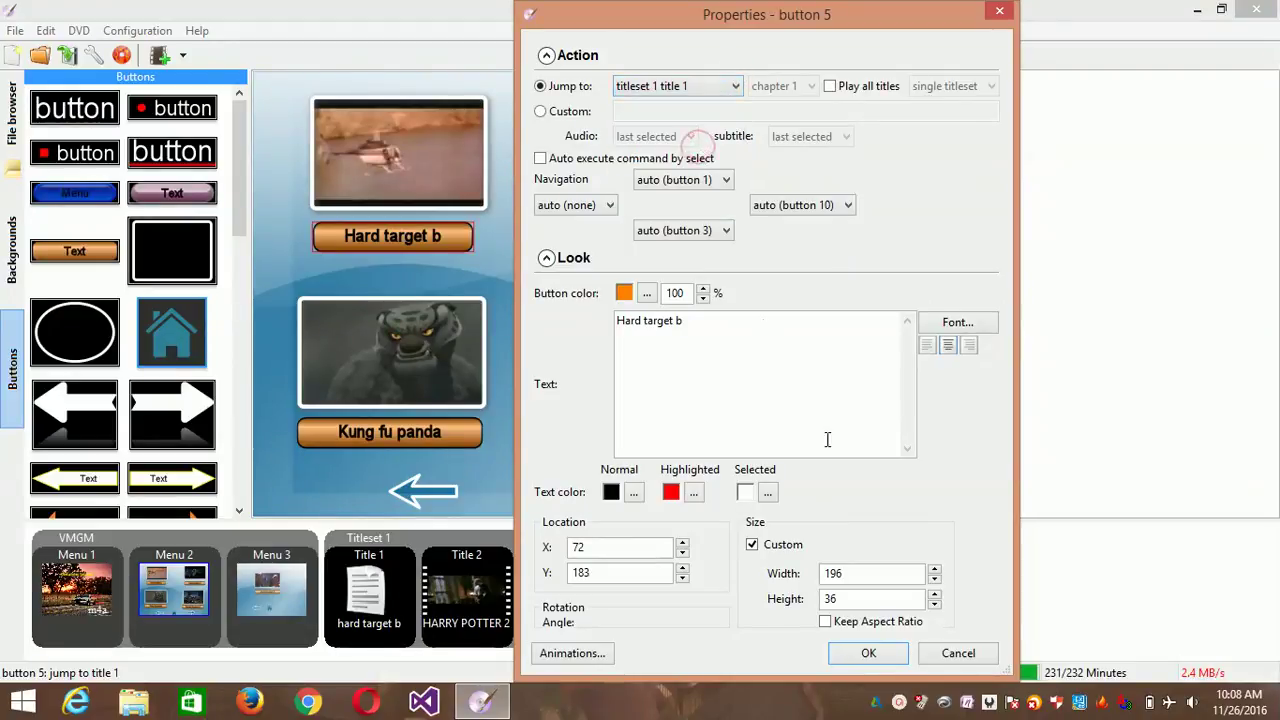
pyautogui.click(893, 652)
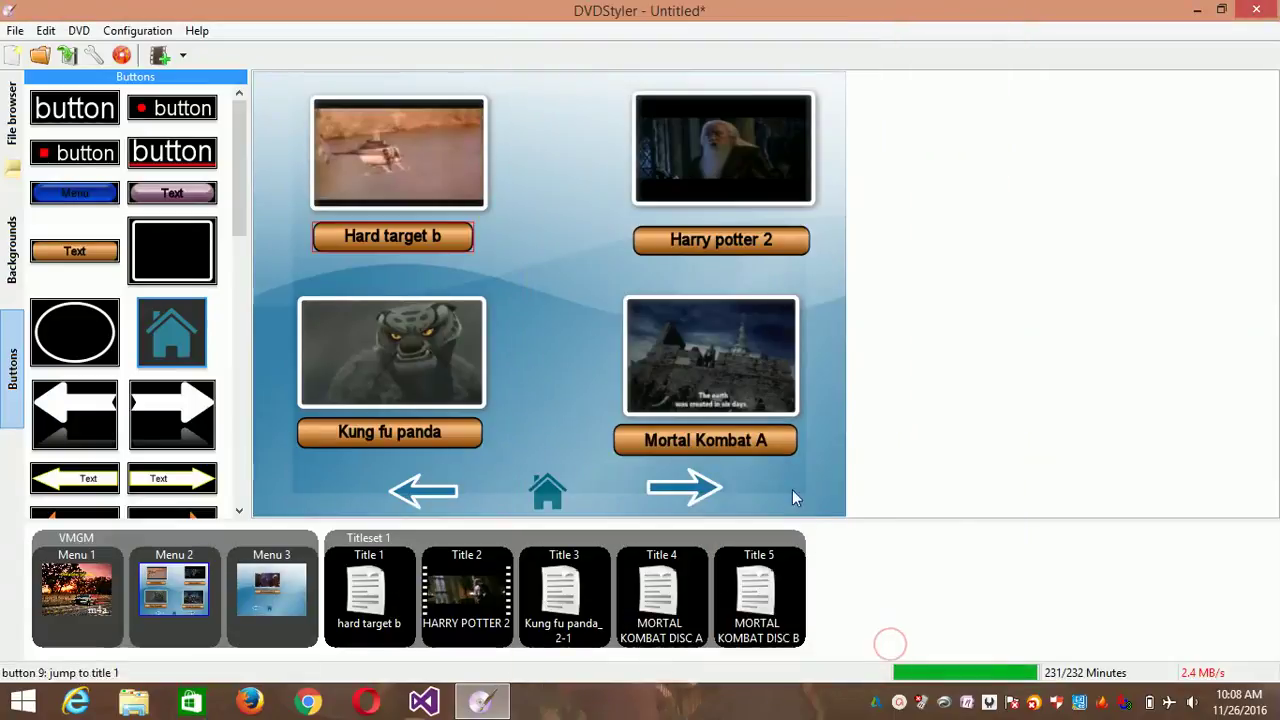
# Step: Set the Harry potter 2 button on Menu 2 to jump to titleset 1 title 2
pyautogui.doubleClick(721, 256)
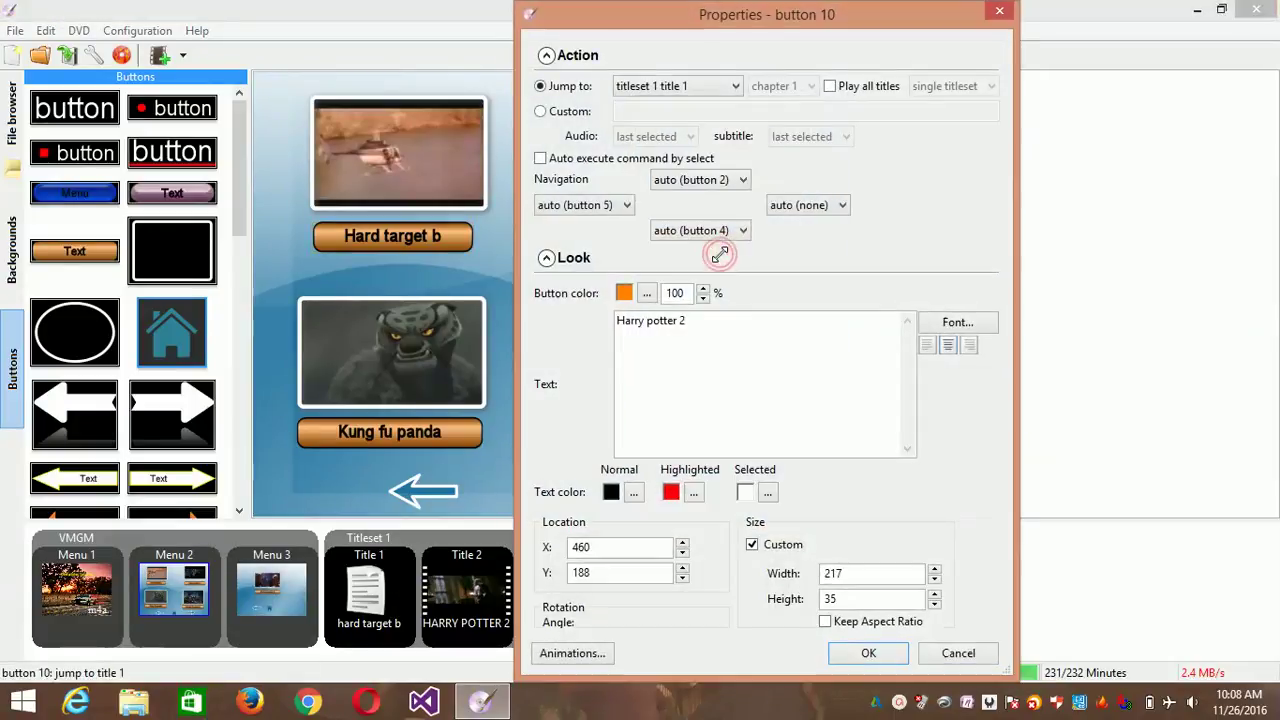
pyautogui.click(735, 86)
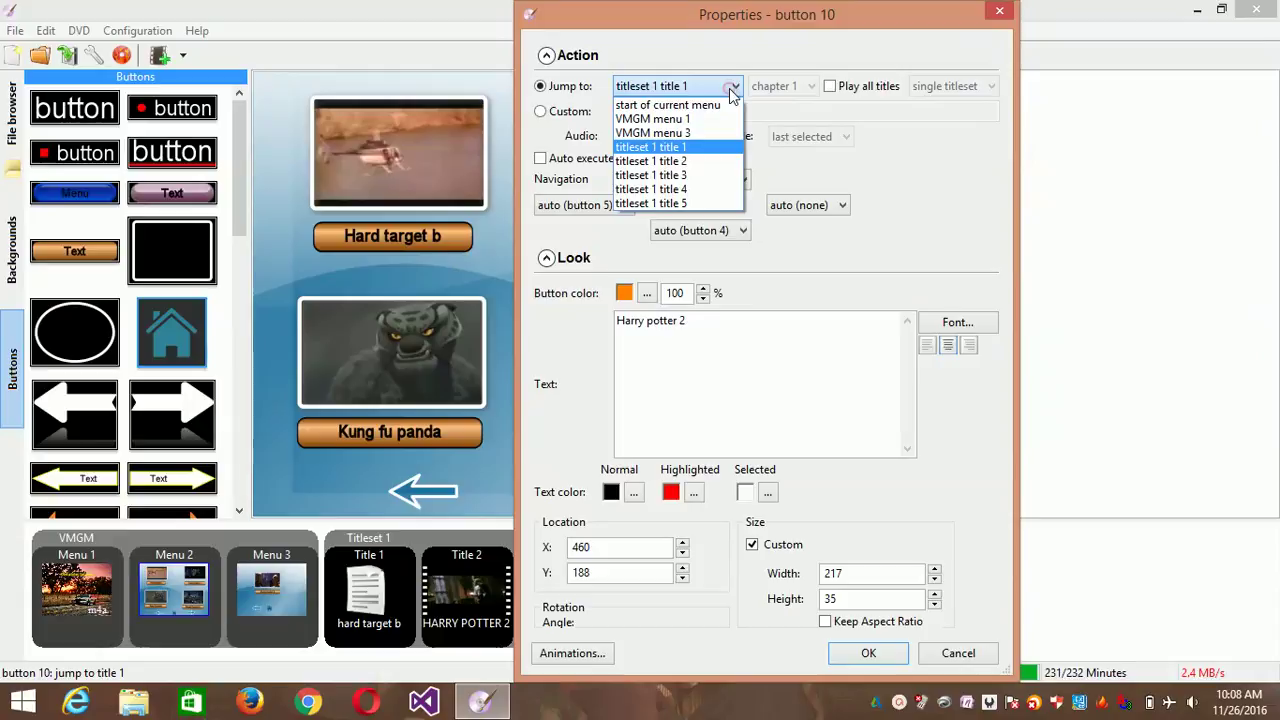
pyautogui.click(705, 158)
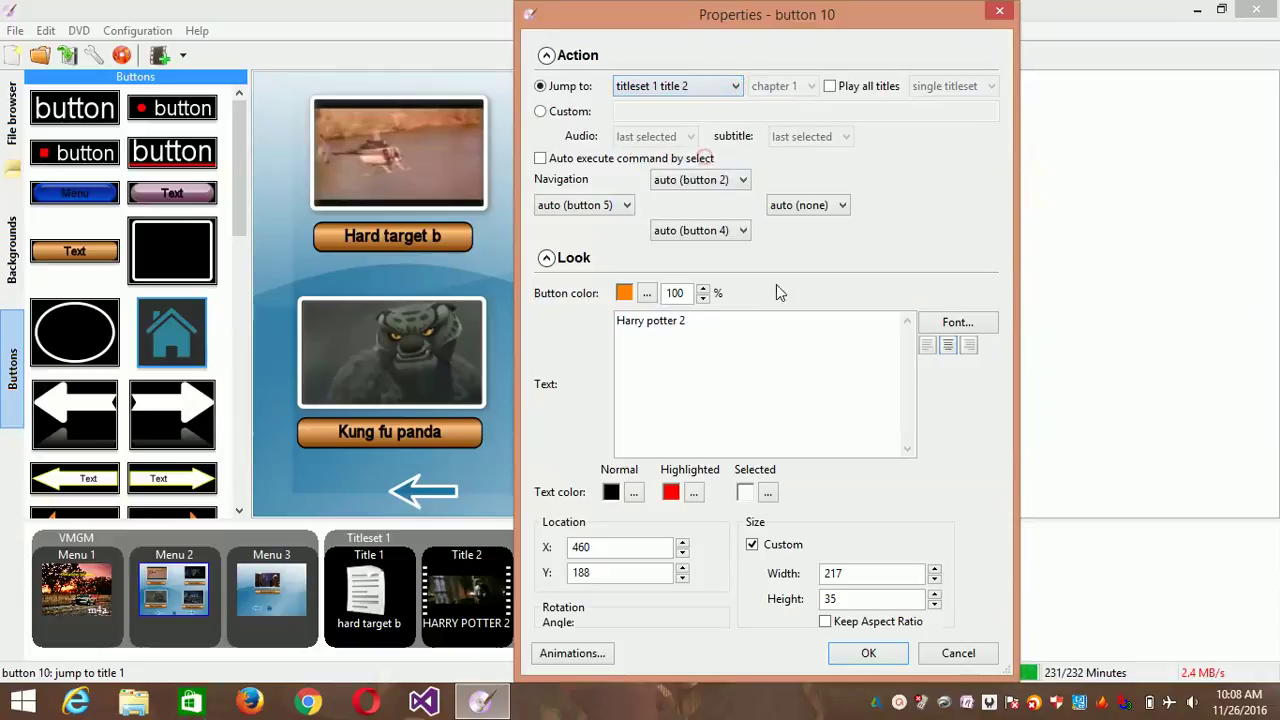
pyautogui.click(895, 652)
# Step: Set the Kung fu panda button on Menu 2 to jump to titleset 1 title 3
pyautogui.doubleClick(443, 441)
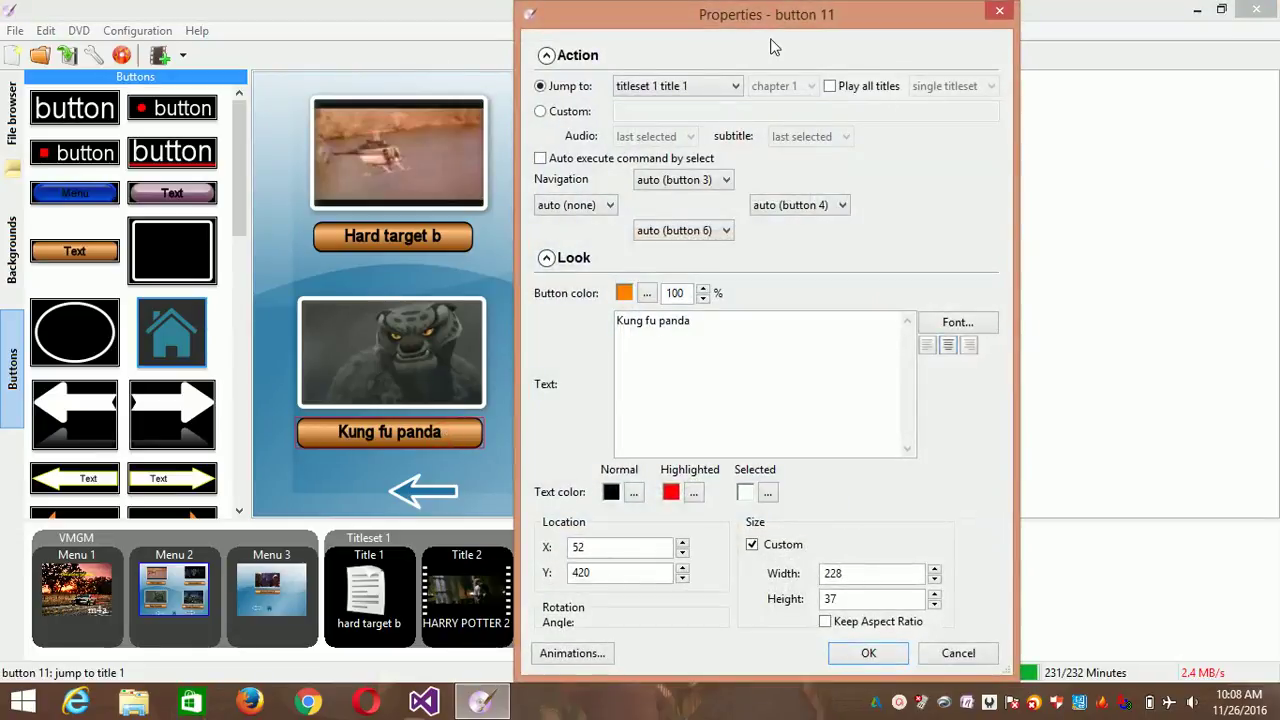
pyautogui.click(735, 86)
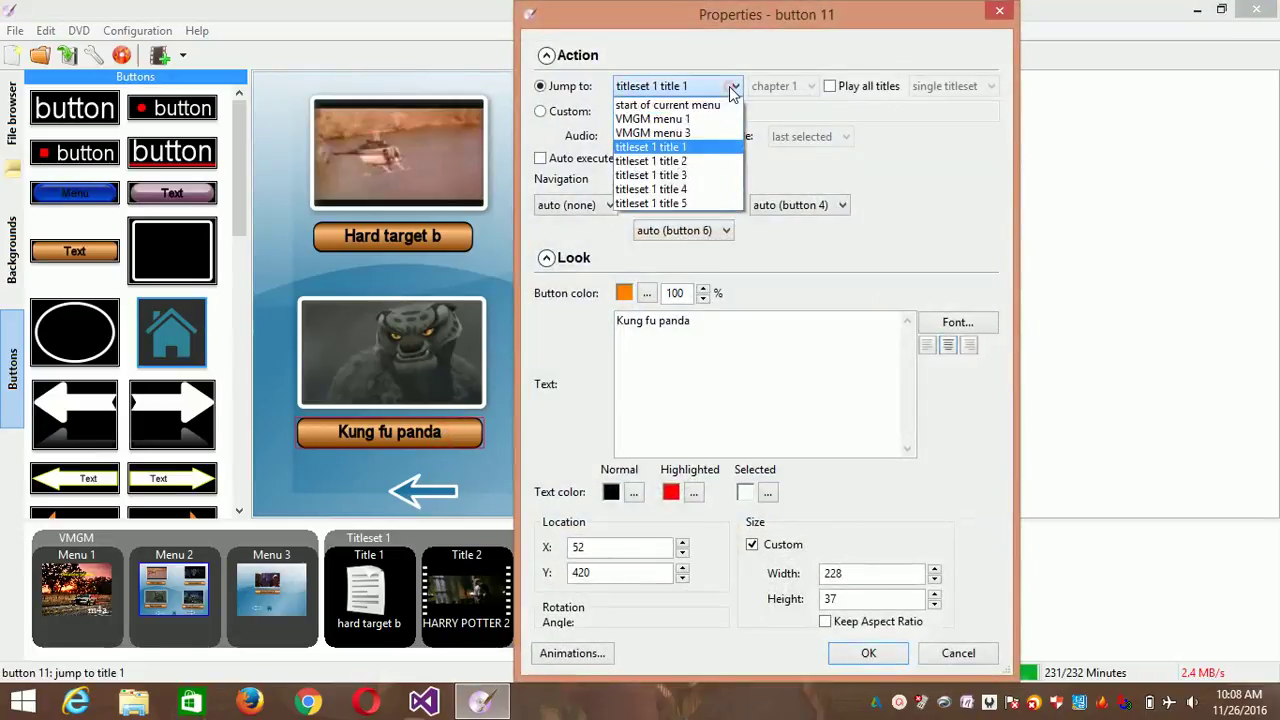
pyautogui.click(718, 177)
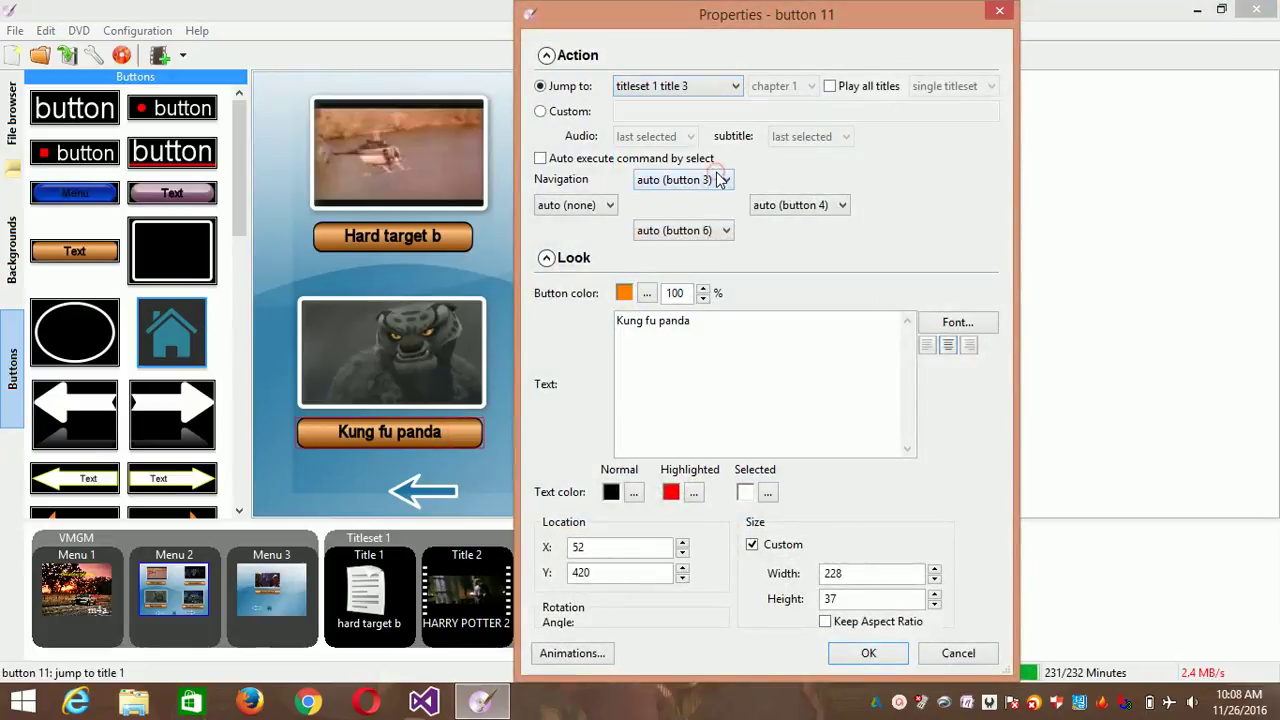
pyautogui.click(868, 654)
# Step: Set the Mortal Kombat A button on Menu 2 to jump to titleset 1 title 4
pyautogui.click(762, 445)
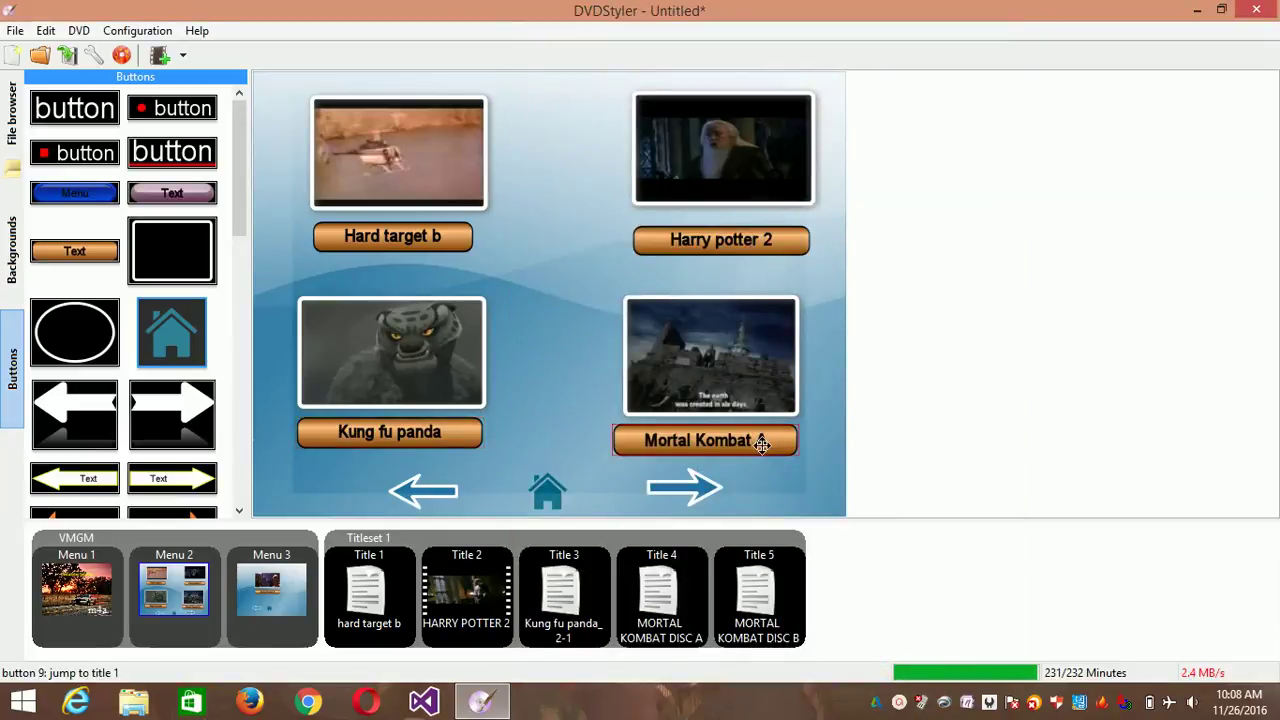
pyautogui.doubleClick(762, 445)
pyautogui.click(727, 93)
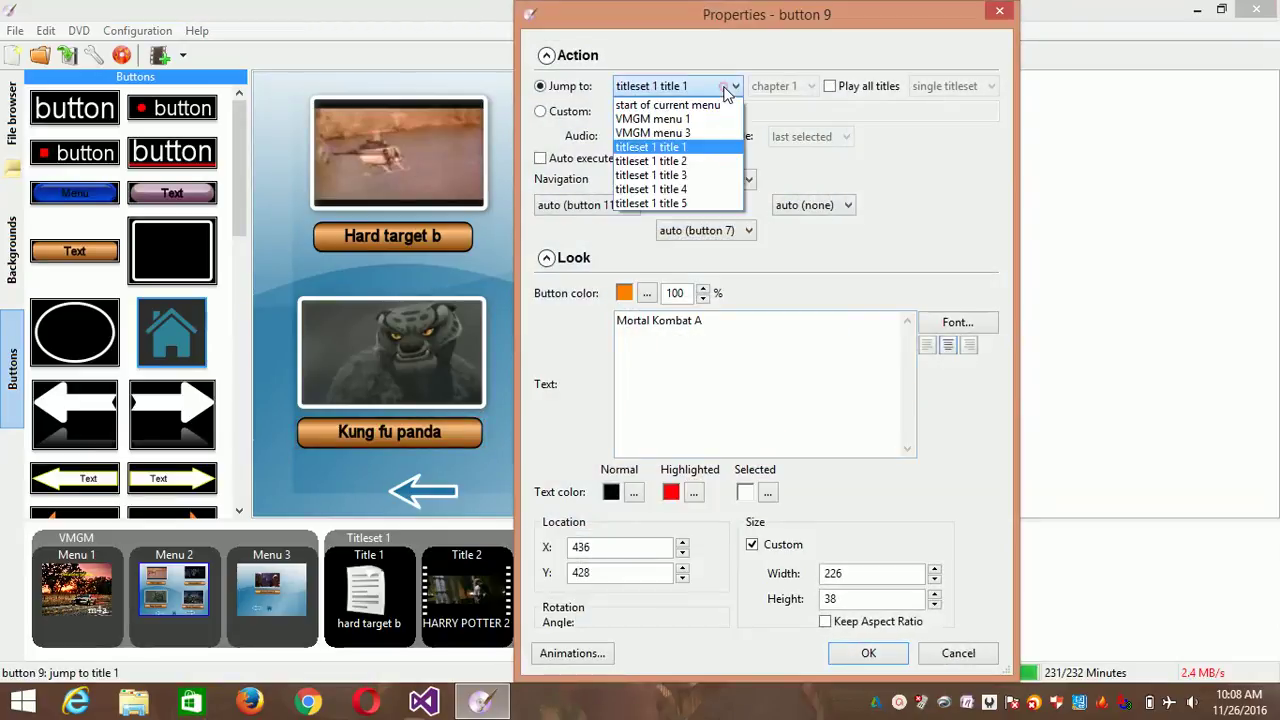
pyautogui.click(718, 192)
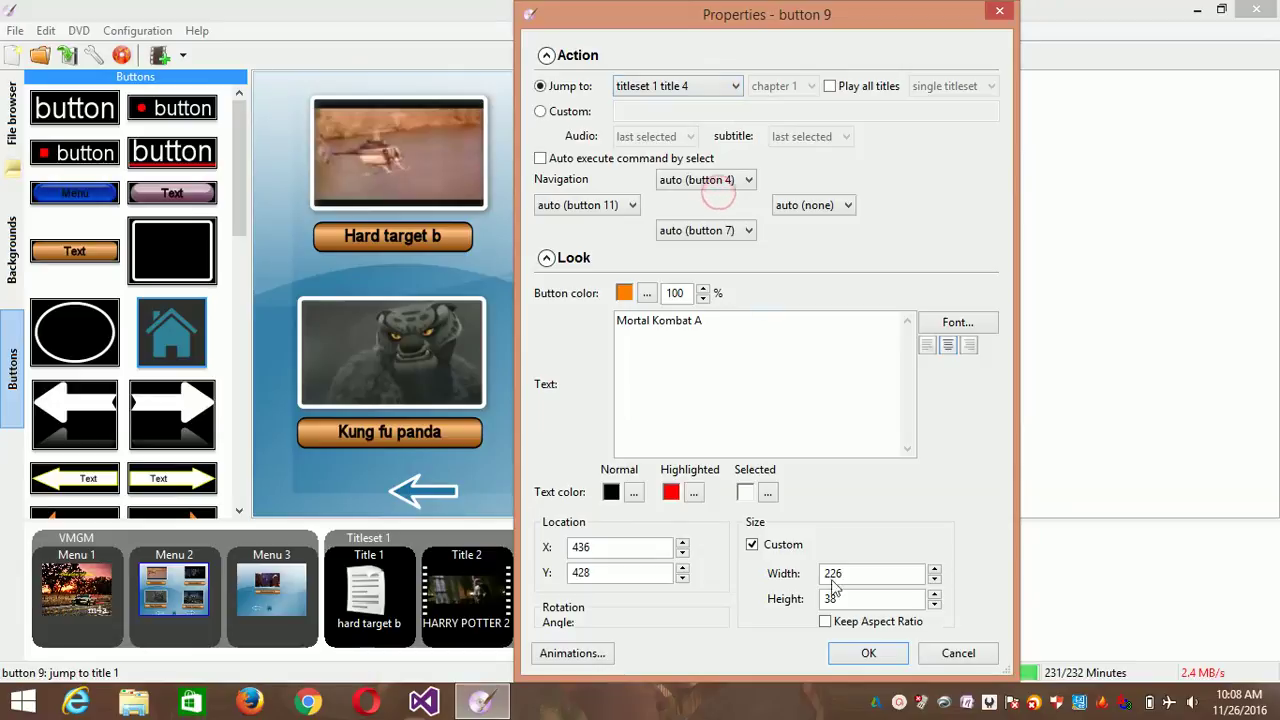
pyautogui.click(874, 656)
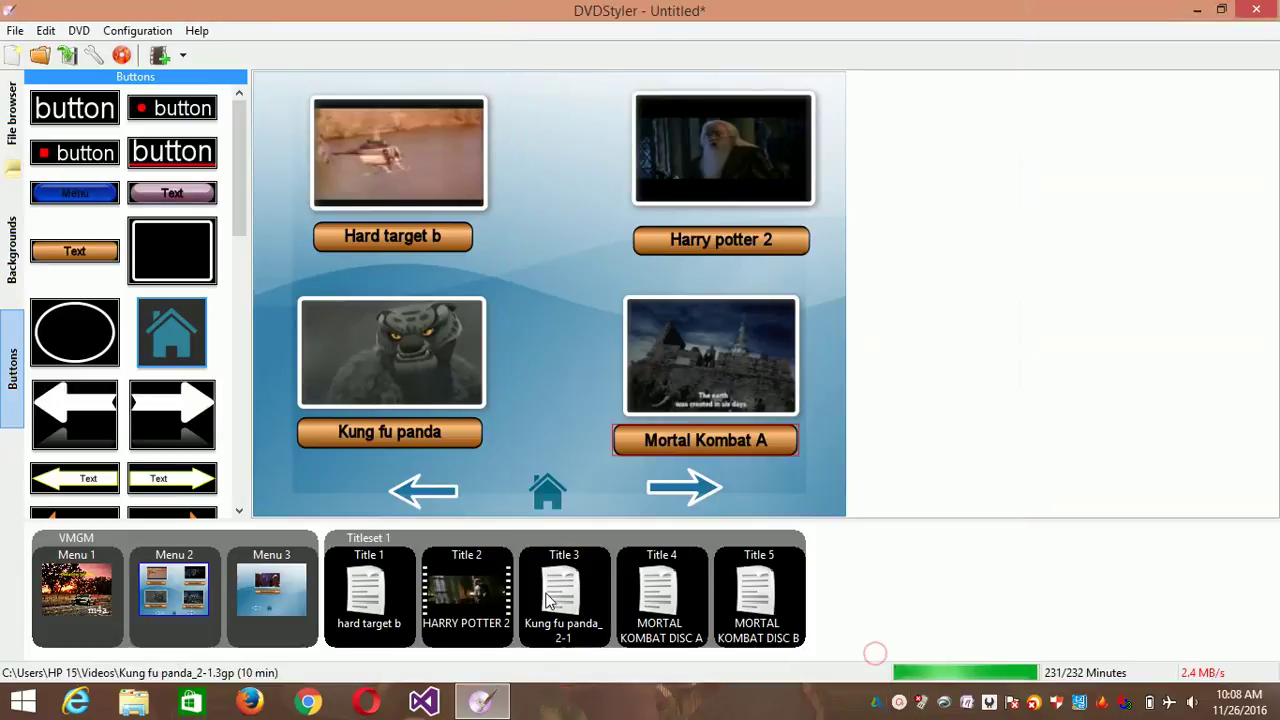
# Step: Set the Mortal Kombat B button on Menu 3 to jump to titleset 1 title 5
pyautogui.click(297, 621)
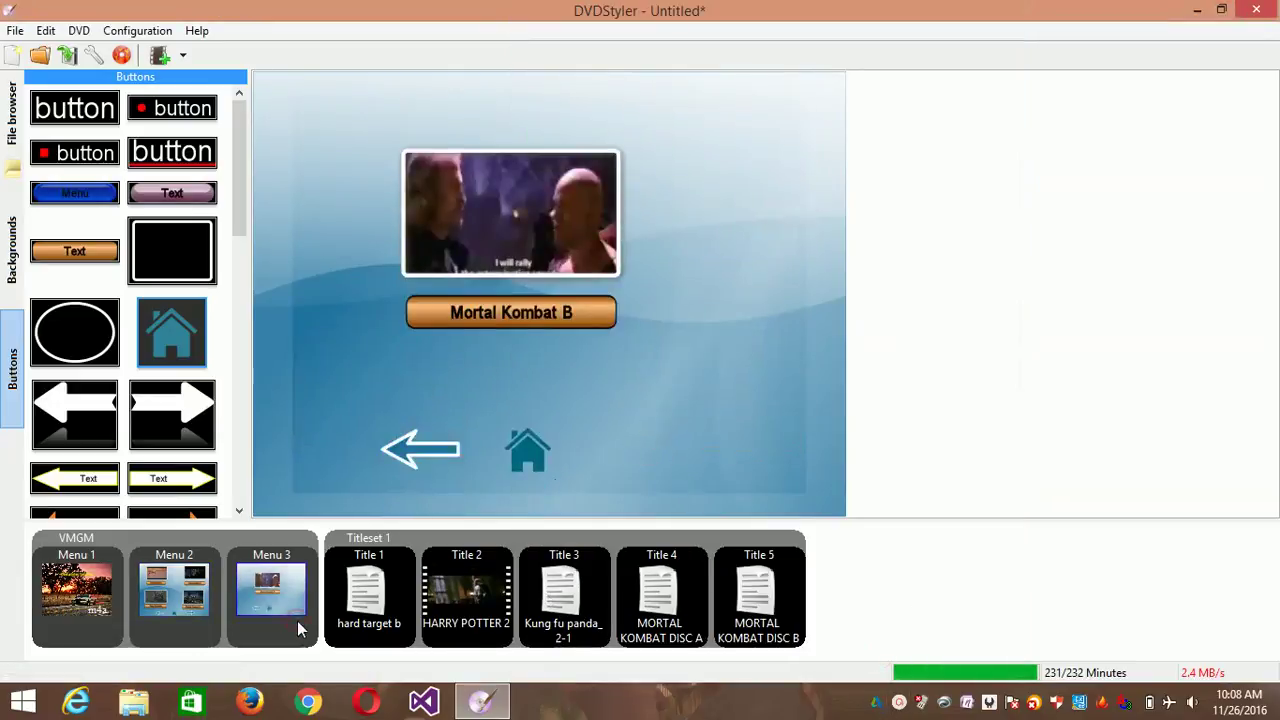
pyautogui.doubleClick(544, 316)
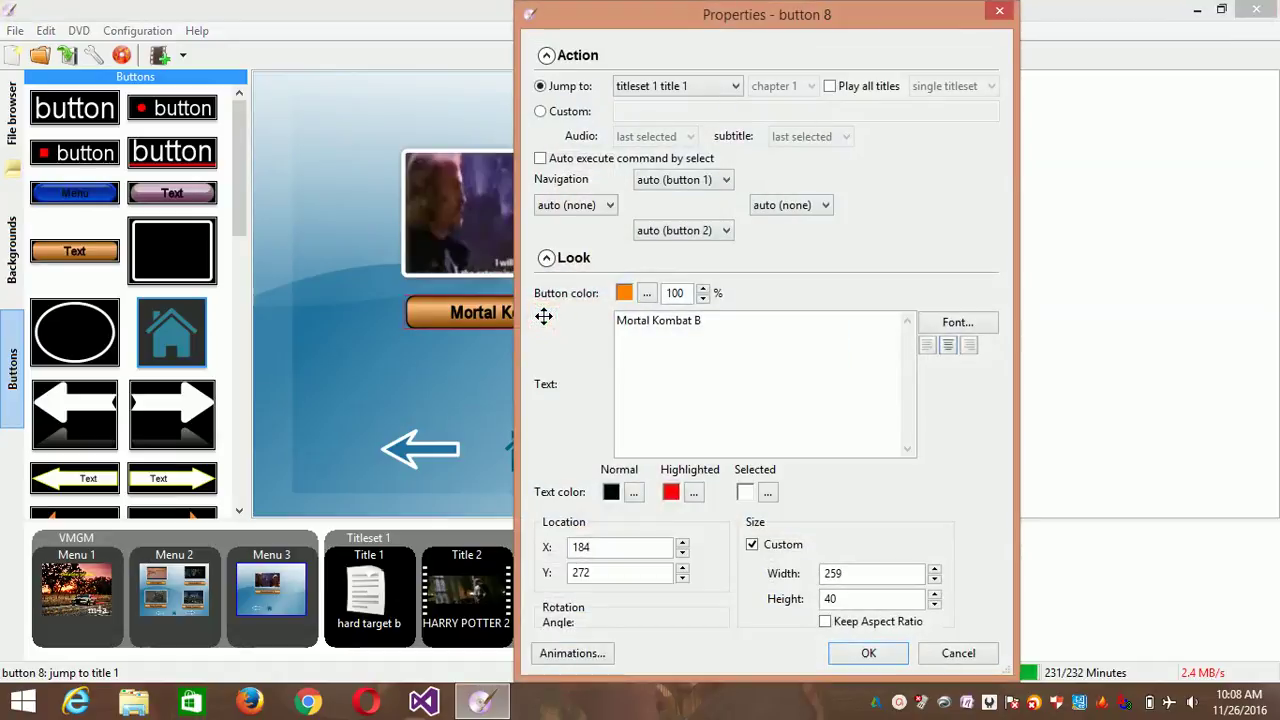
pyautogui.click(735, 86)
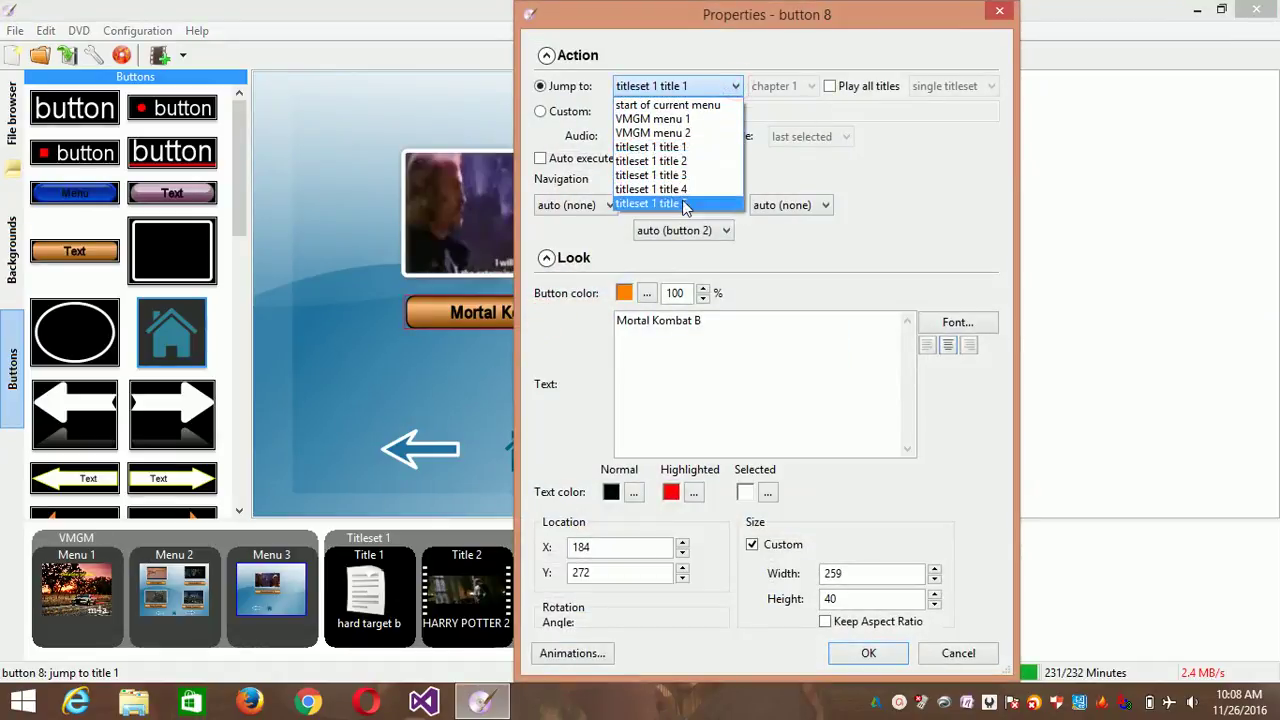
pyautogui.click(685, 204)
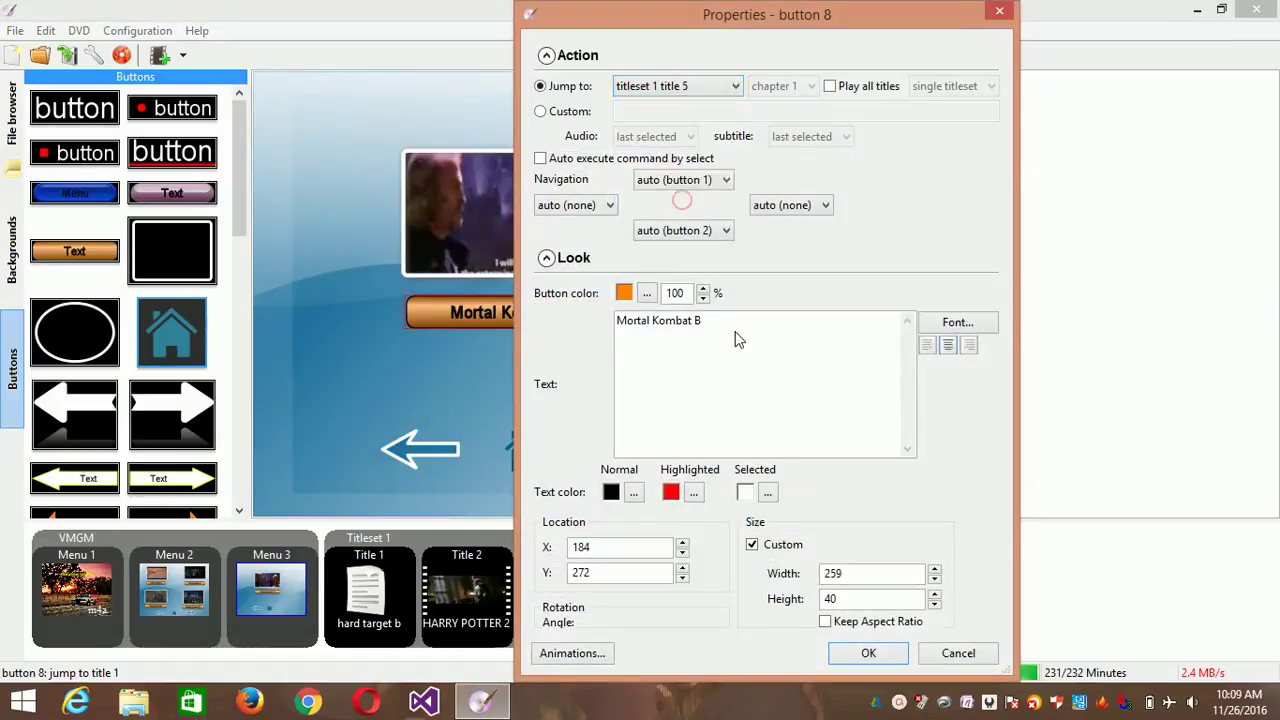
pyautogui.click(850, 656)
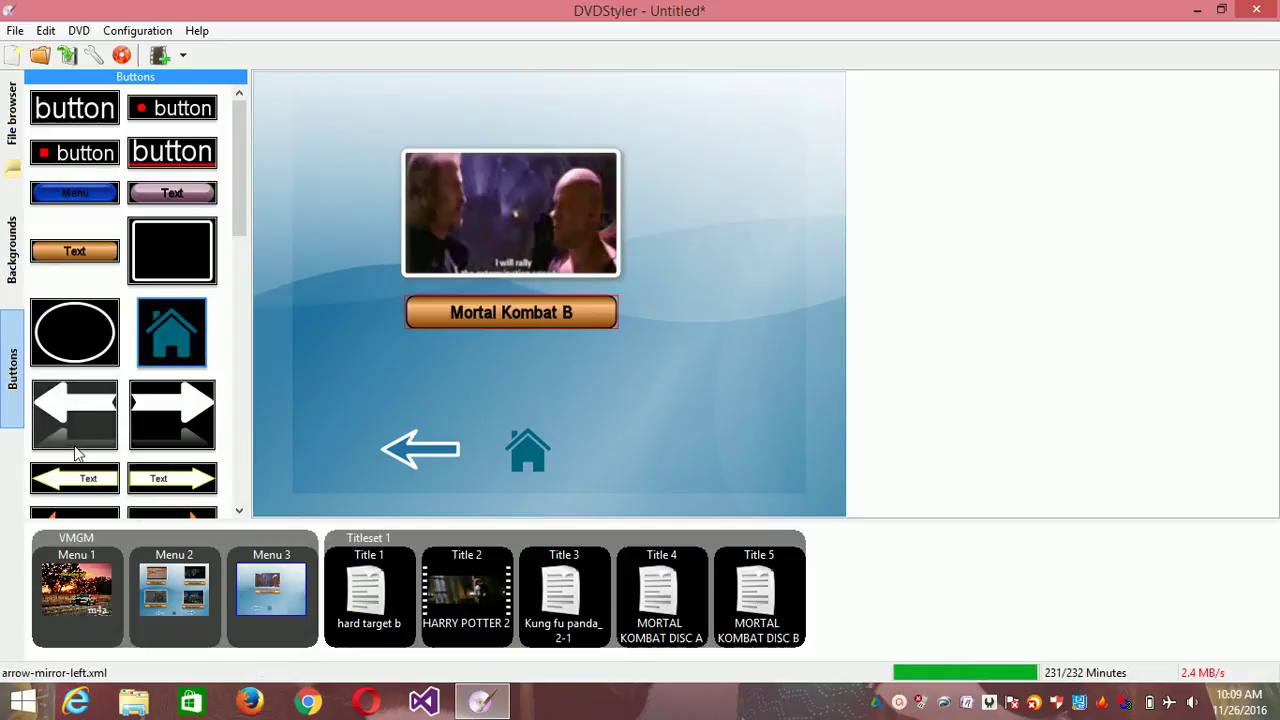
pyautogui.click(13, 250)
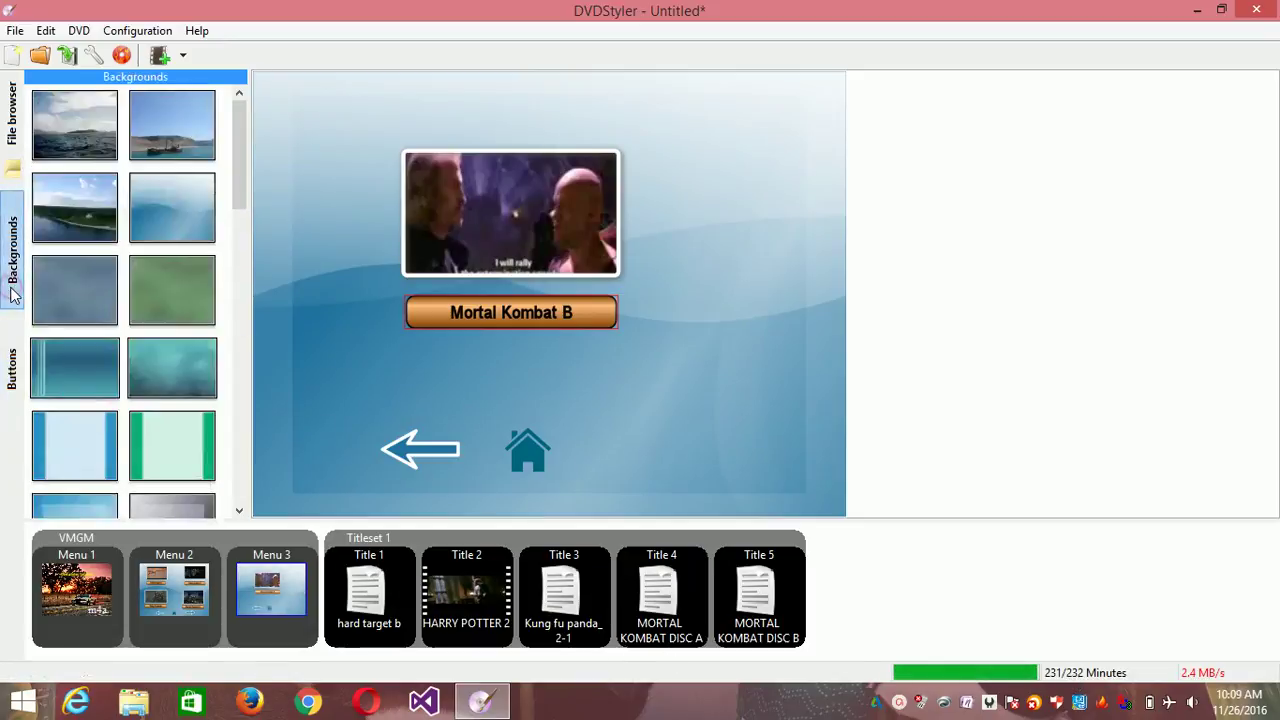
pyautogui.click(13, 370)
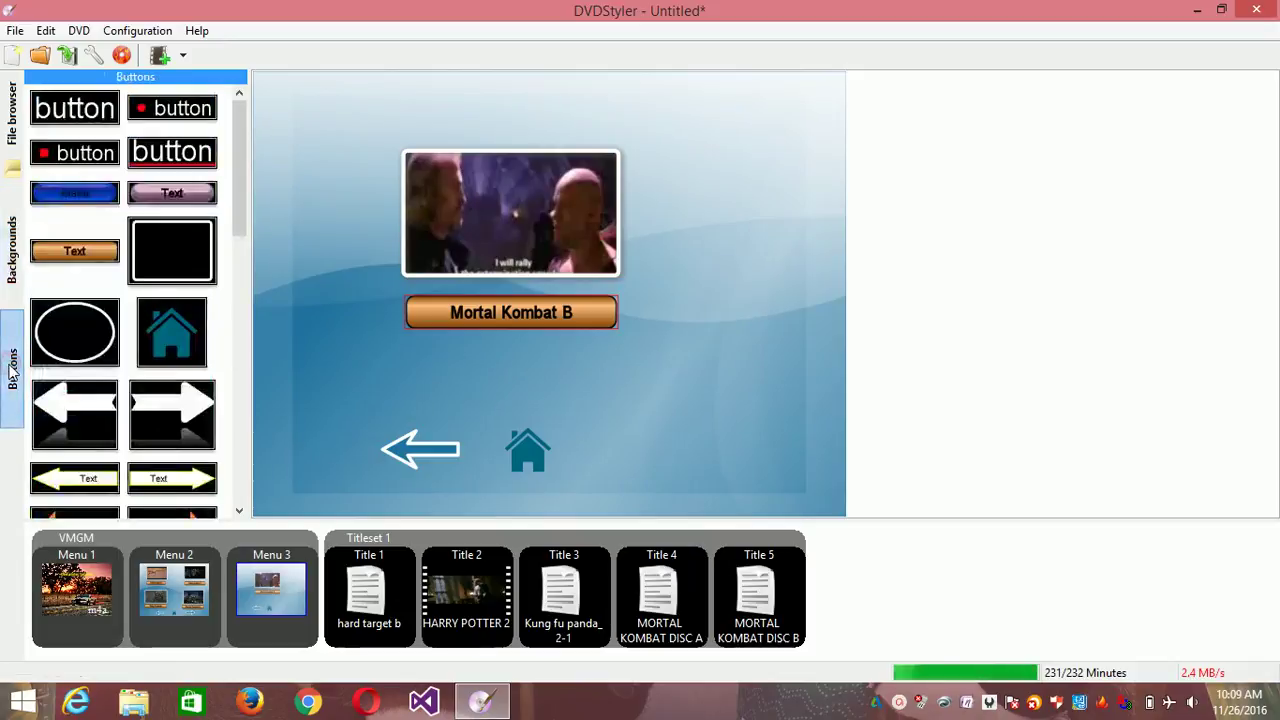
pyautogui.click(13, 115)
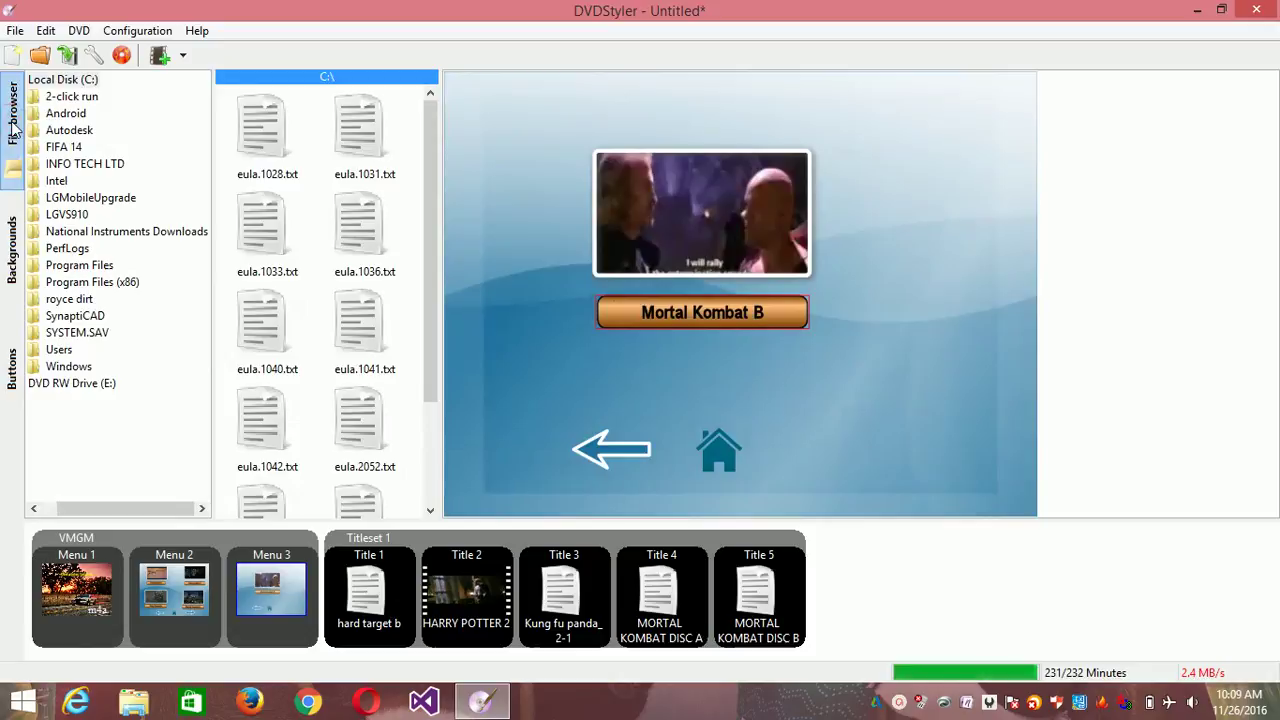
pyautogui.click(62, 299)
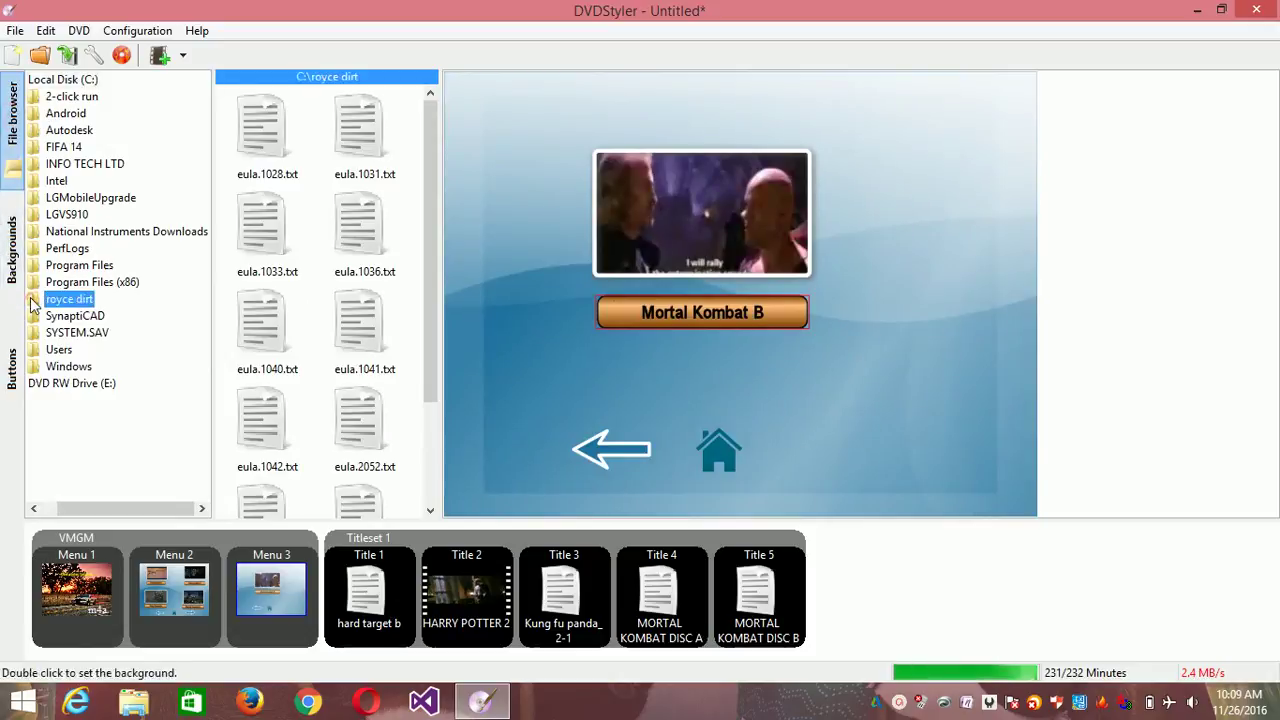
pyautogui.click(13, 288)
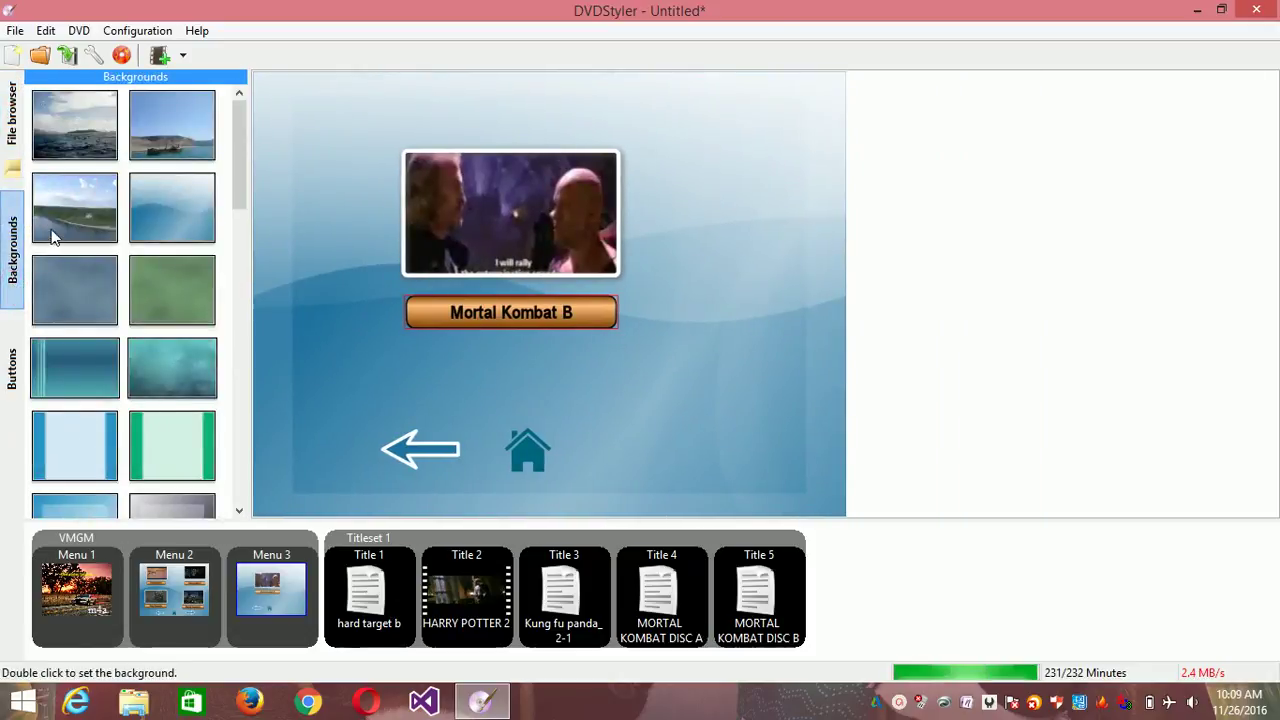
# Step: Save the project in the my movies folder under the file name Dvd styler tutorial
pyautogui.click(66, 56)
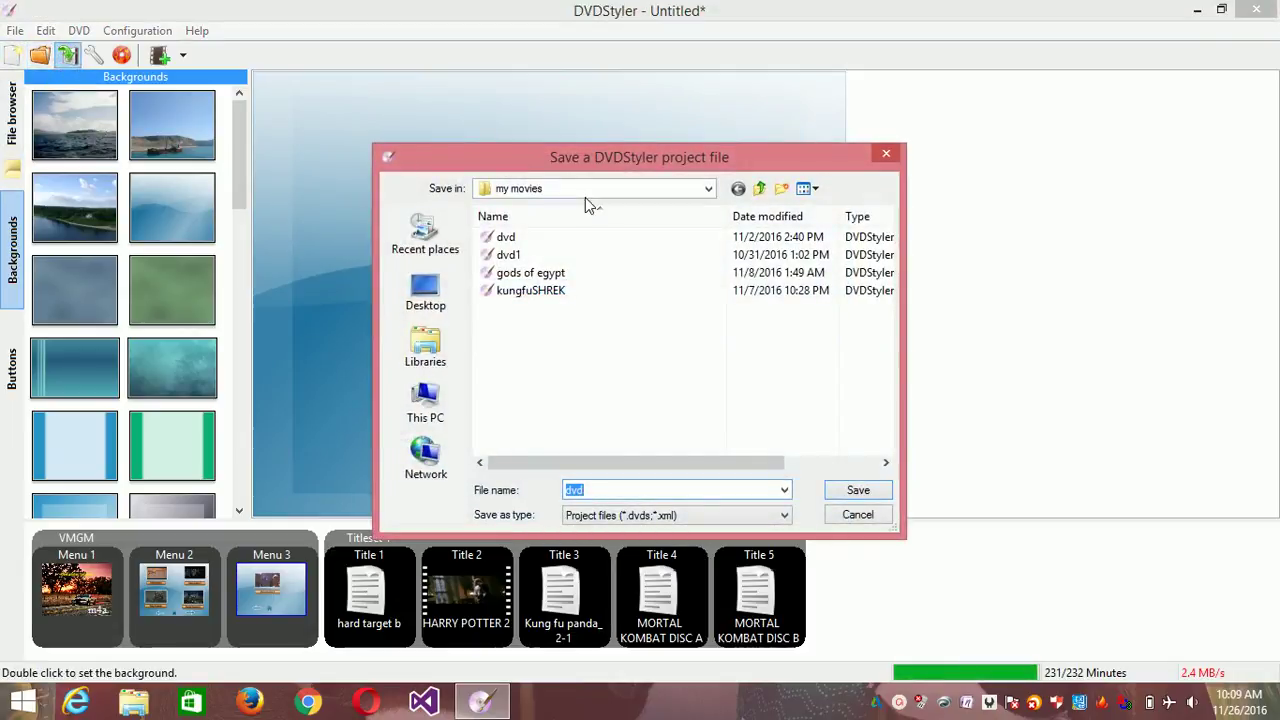
pyautogui.press('BackSpace')
pyautogui.press('BackSpace')
pyautogui.press('BackSpace')
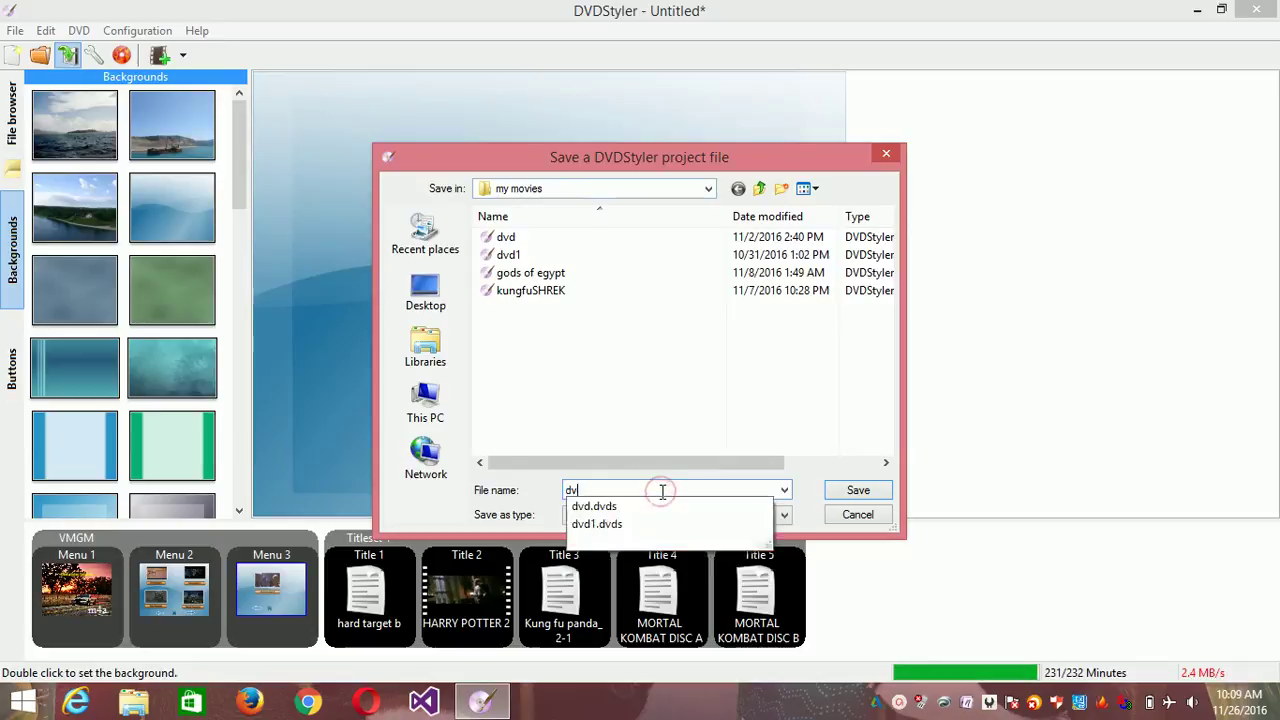
pyautogui.write('Dvd ')
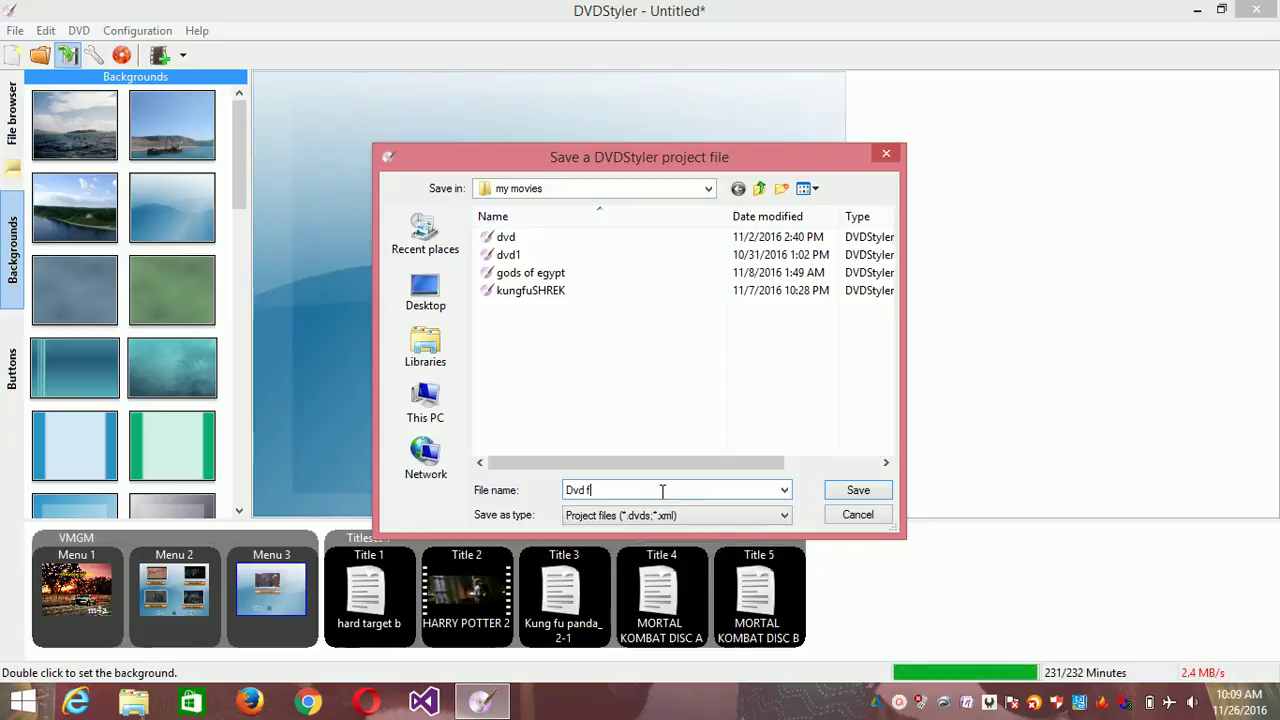
pyautogui.write('f')
pyautogui.press('BackSpace')
pyautogui.write('styler tutorial')
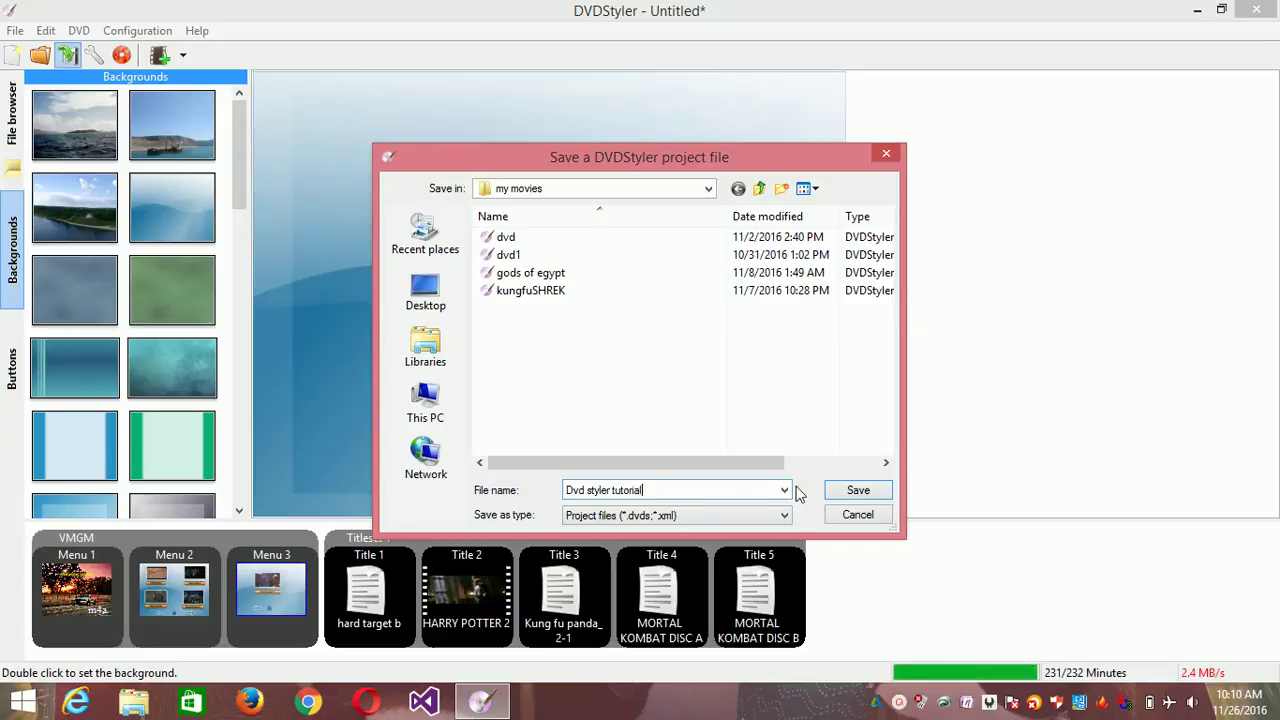
pyautogui.click(830, 494)
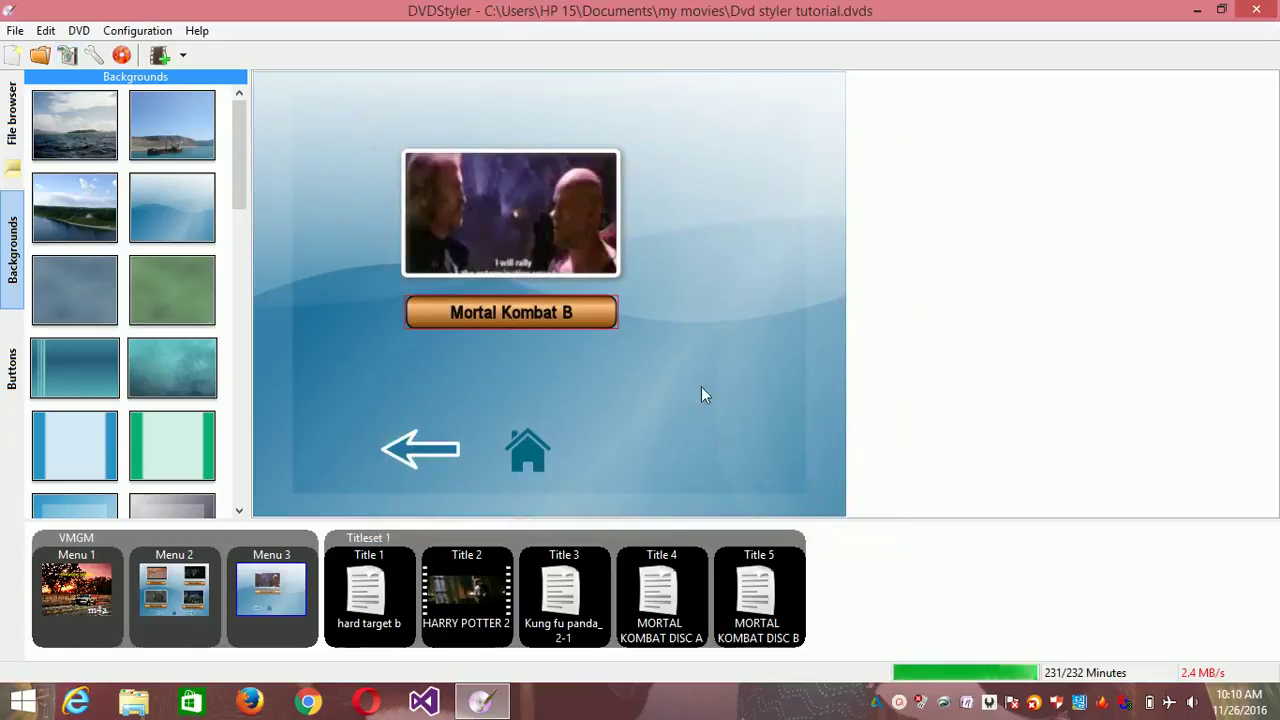
pyautogui.click(45, 33)
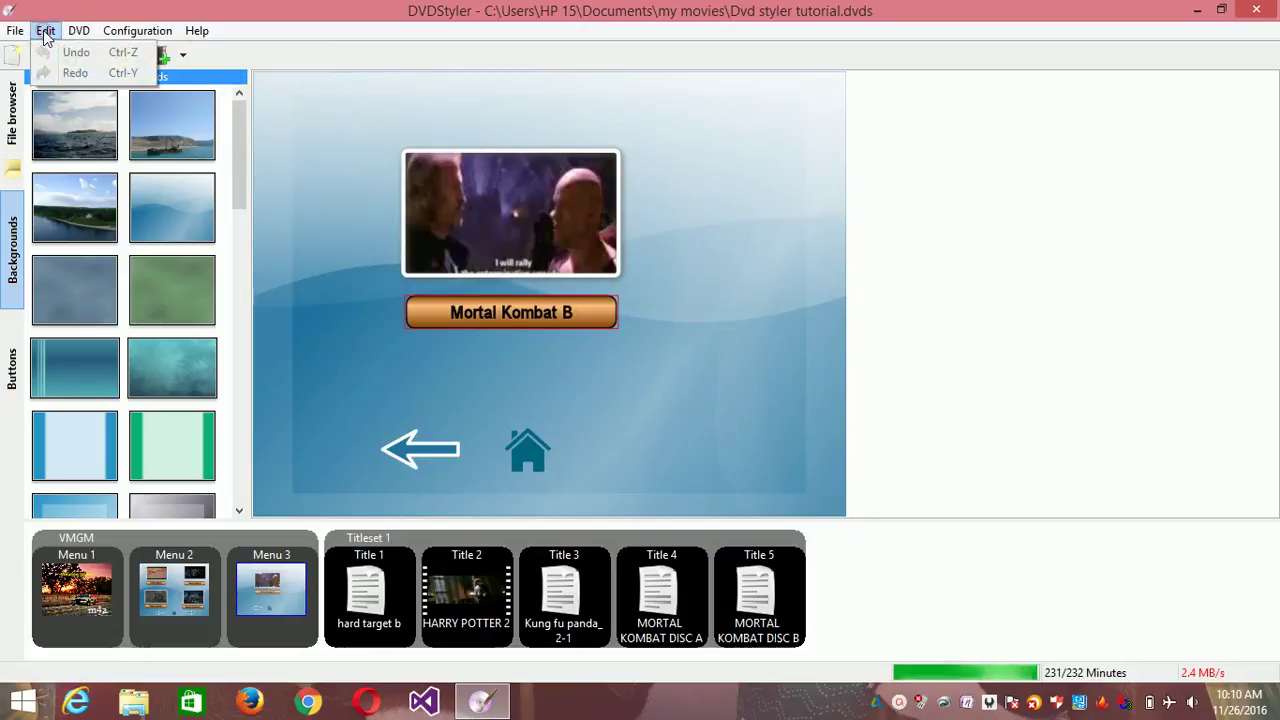
pyautogui.click(78, 31)
pyautogui.click(112, 33)
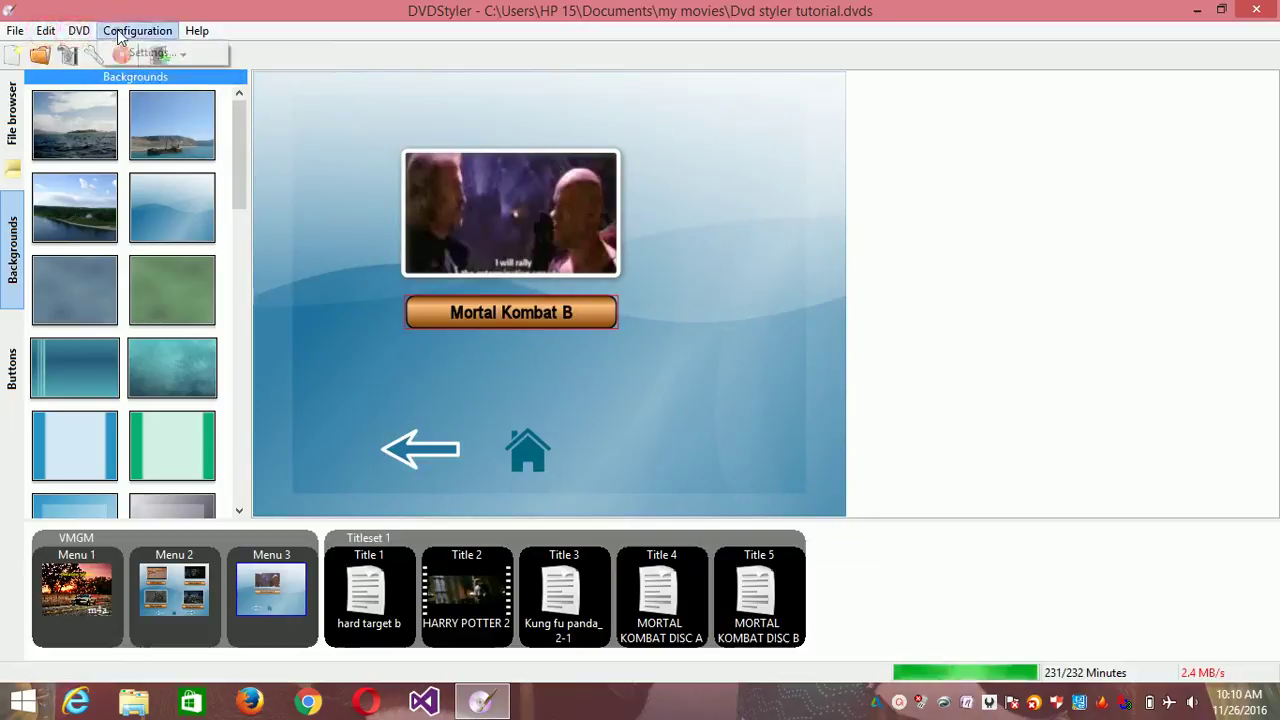
pyautogui.click(195, 33)
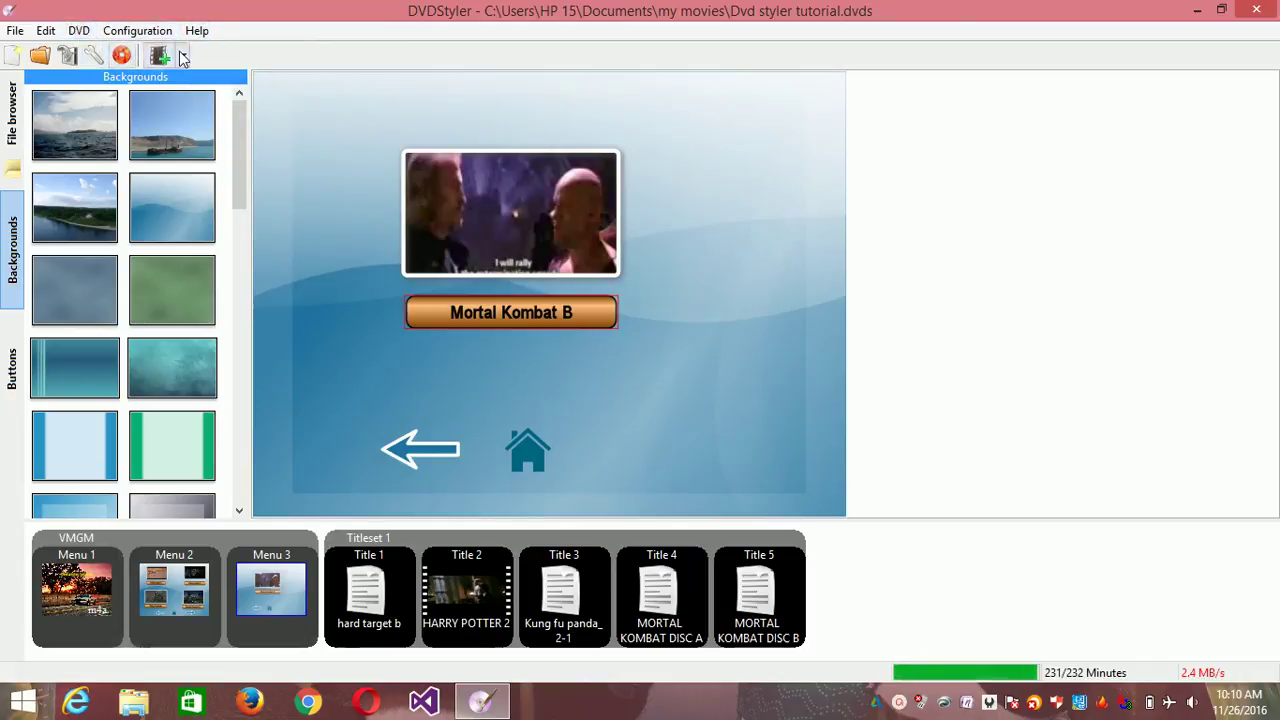
pyautogui.click(79, 31)
pyautogui.moveTo(124, 60)
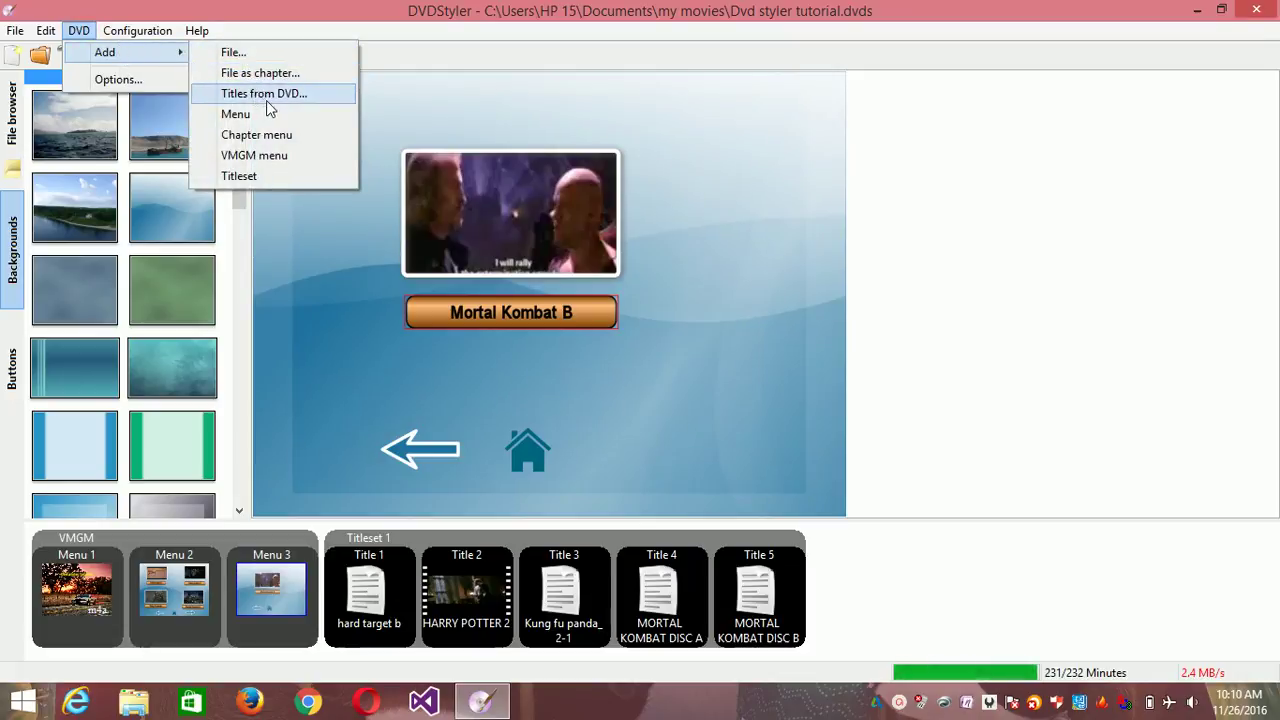
pyautogui.click(258, 226)
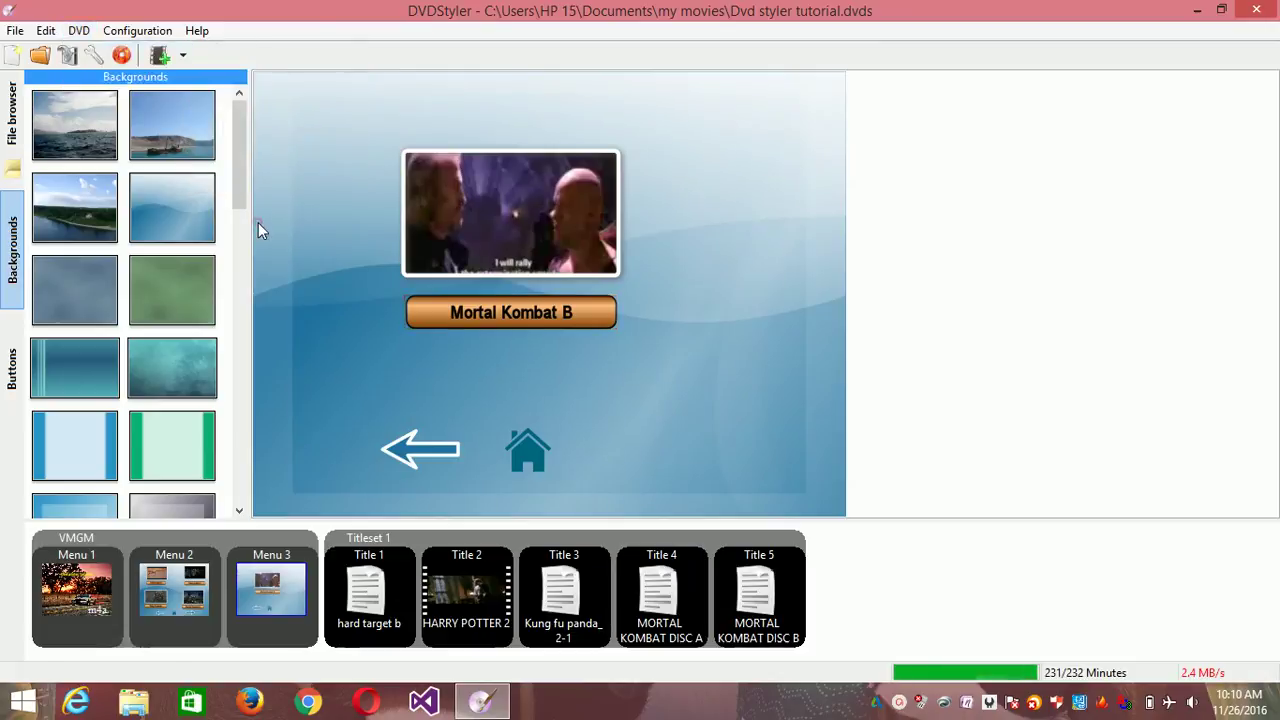
# Step: Try to open the burn settings, and clear the Menu 3 overlap by moving the home button right and the Mortal Kombat B button slightly down
pyautogui.click(122, 56)
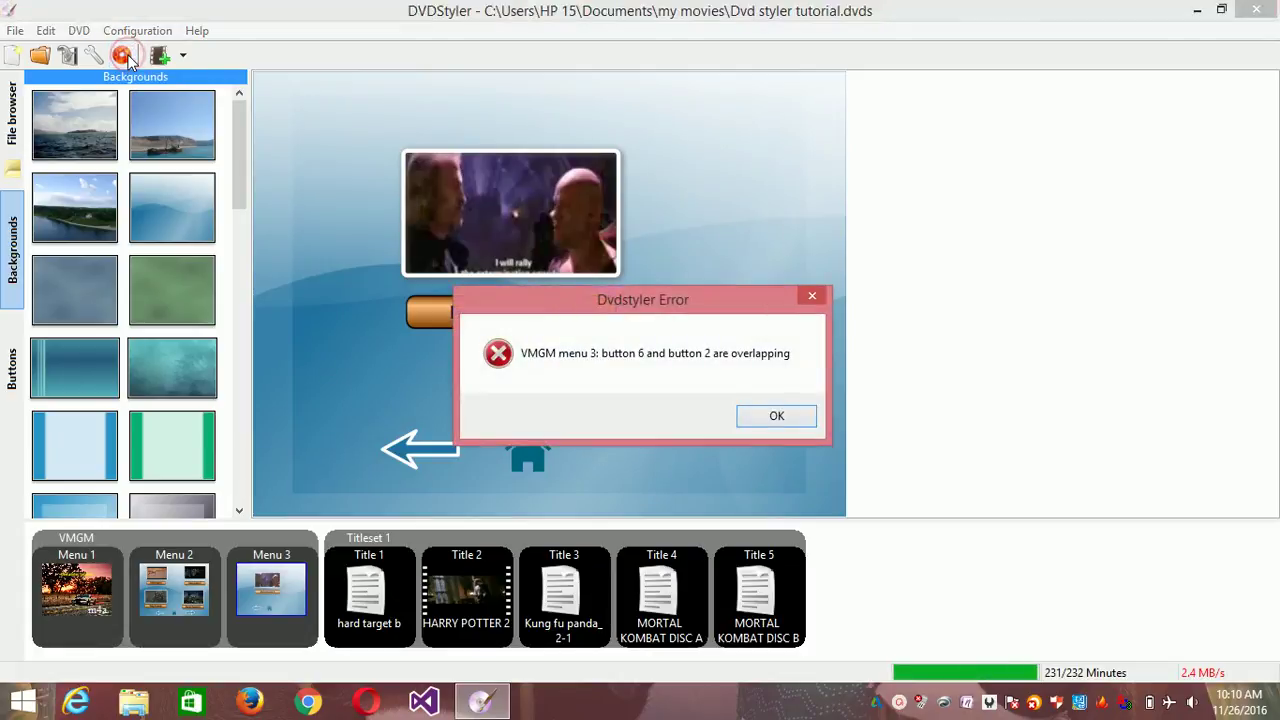
pyautogui.click(762, 416)
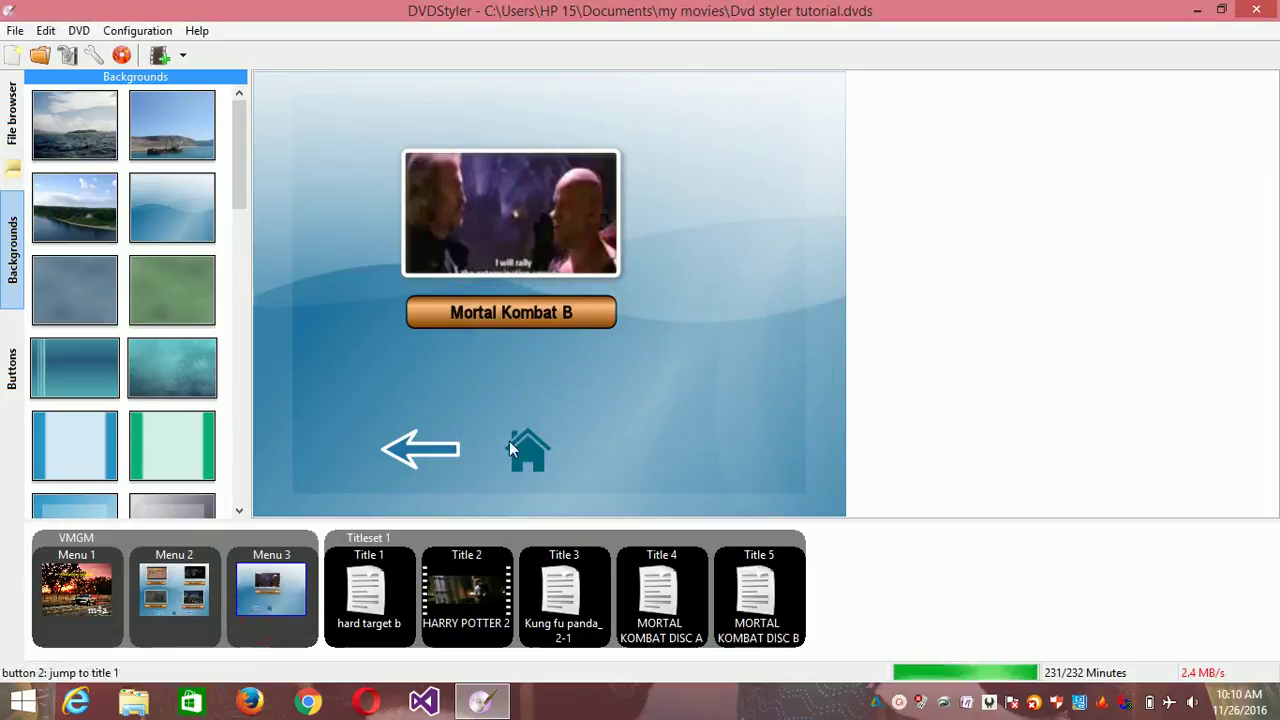
pyautogui.moveTo(529, 456); pyautogui.dragTo(574, 459)
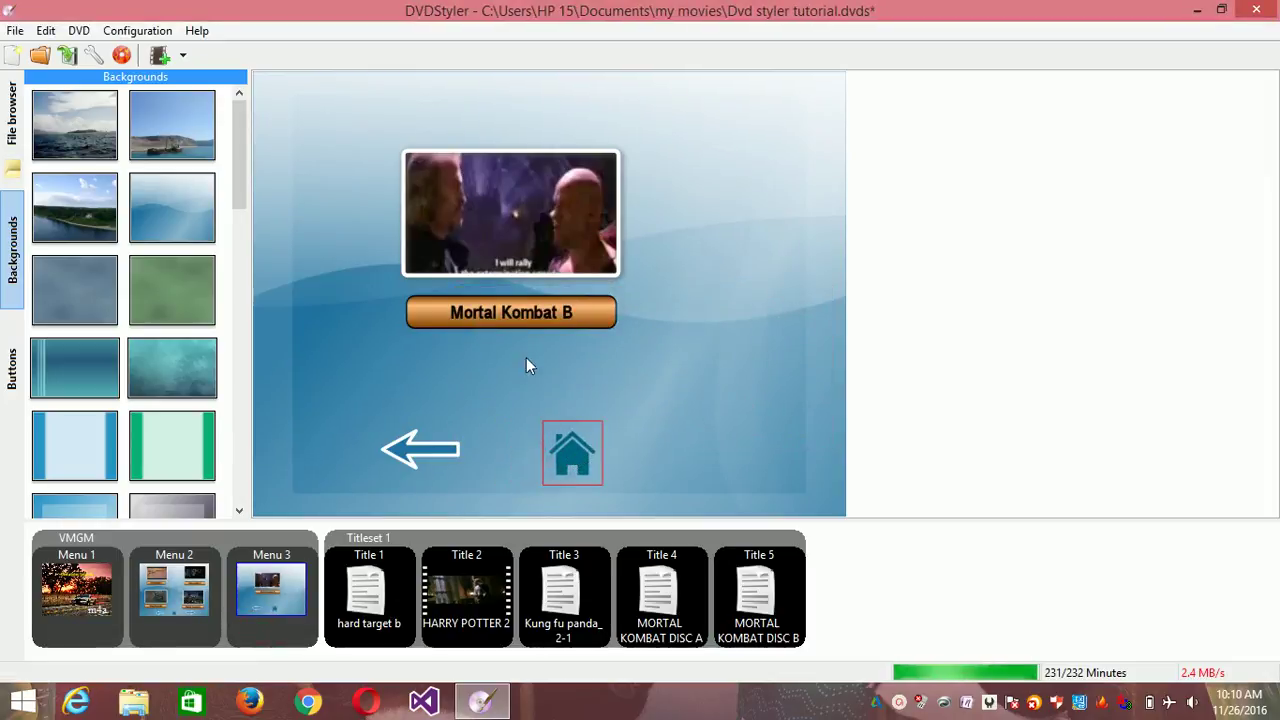
pyautogui.moveTo(524, 319); pyautogui.dragTo(527, 332)
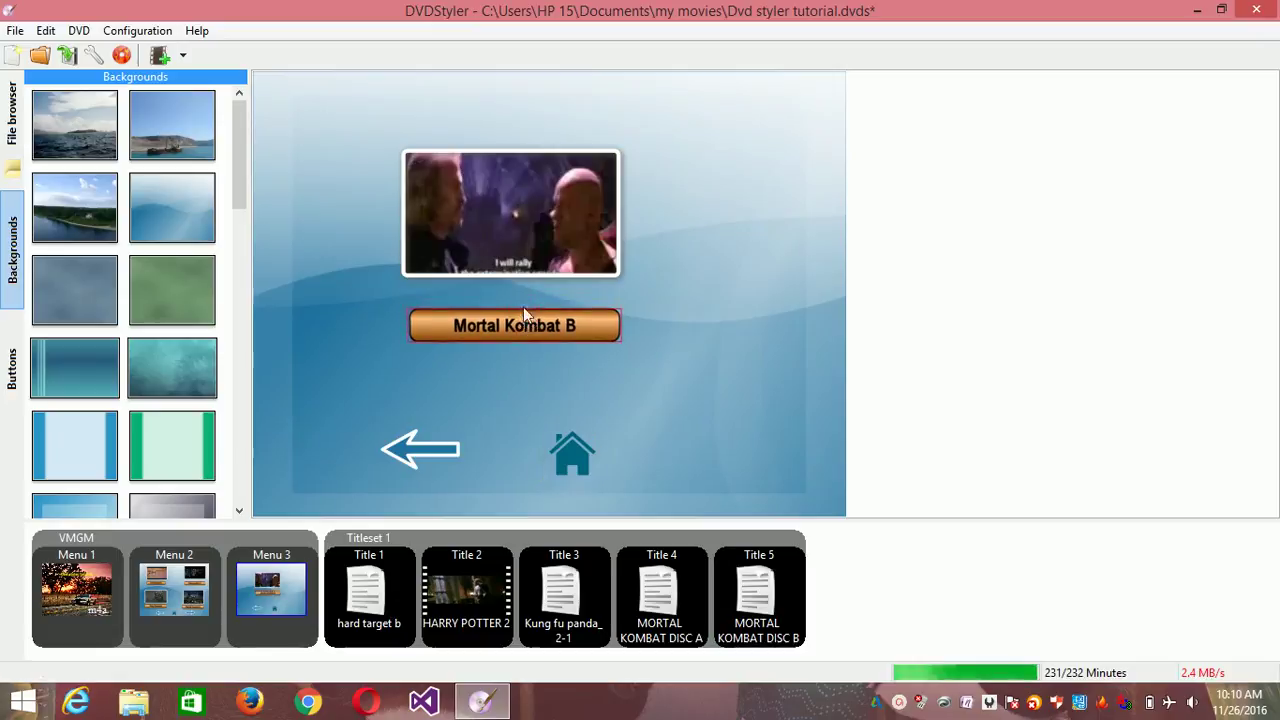
# Step: Start generating the DVD project as an ISO image with the file name Dvd styler tutorial.iso
pyautogui.click(122, 56)
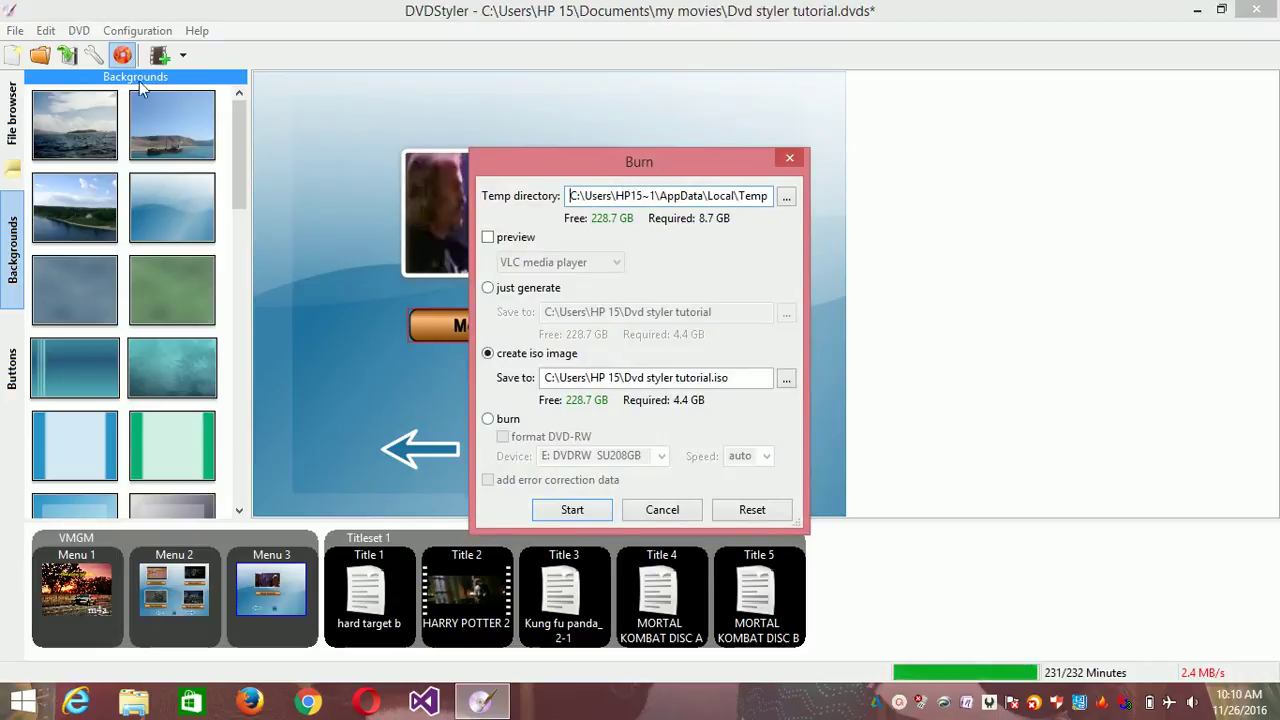
pyautogui.click(488, 419)
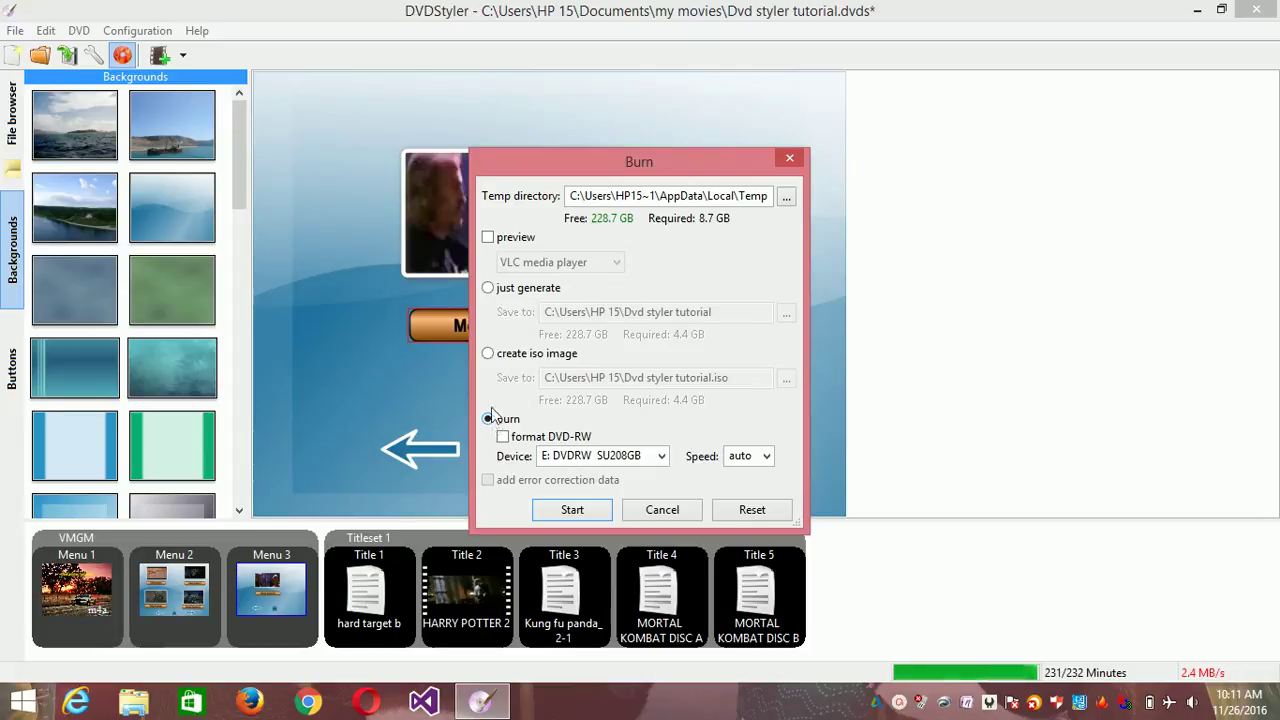
pyautogui.click(488, 355)
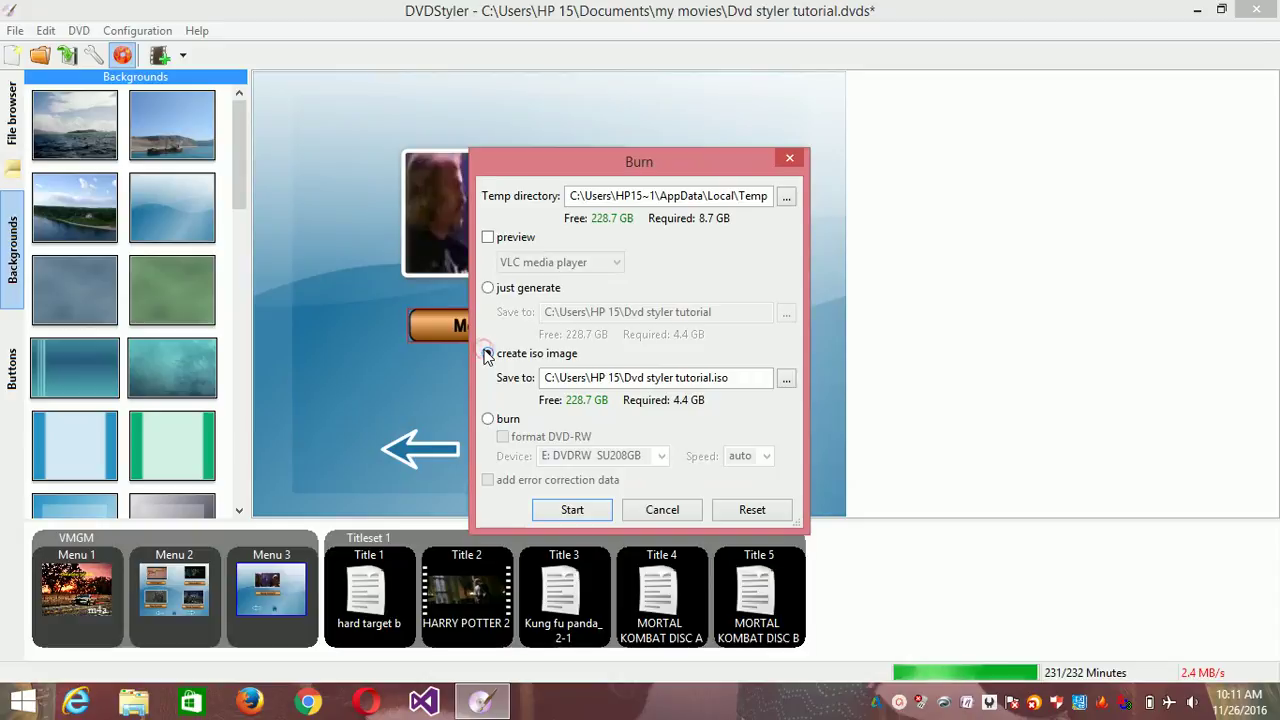
pyautogui.click(567, 513)
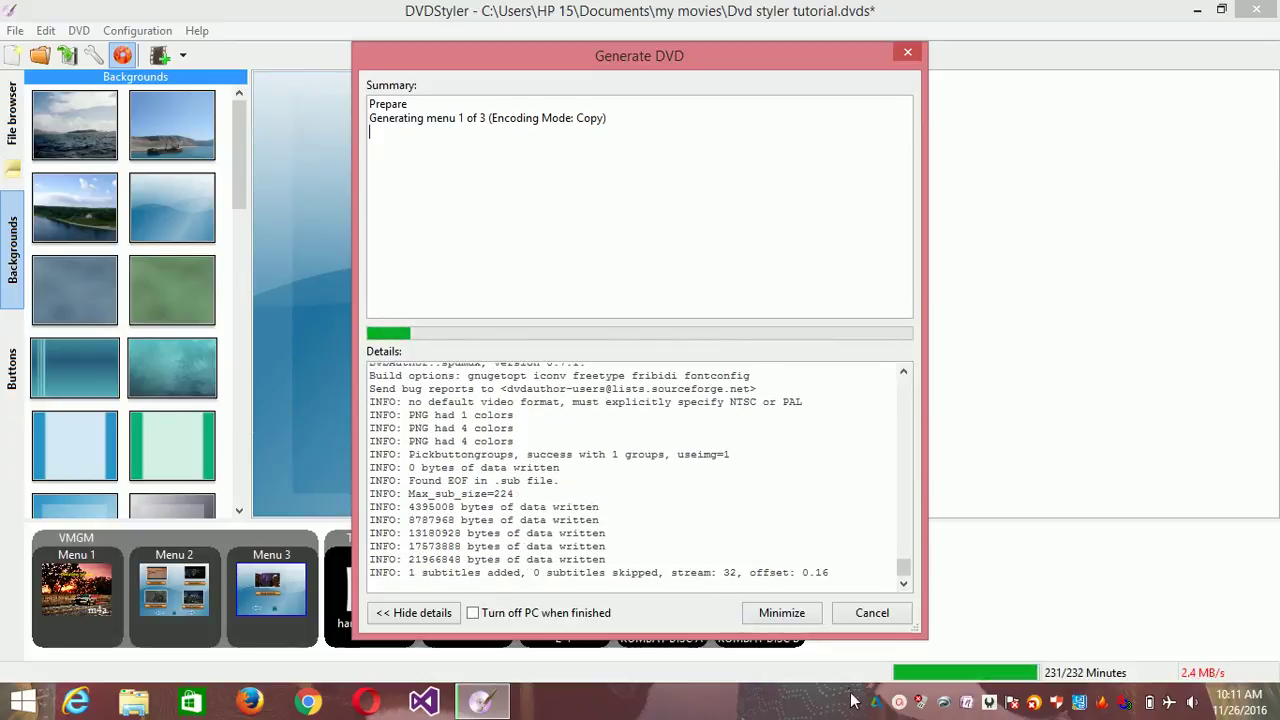
pyautogui.click(899, 702)
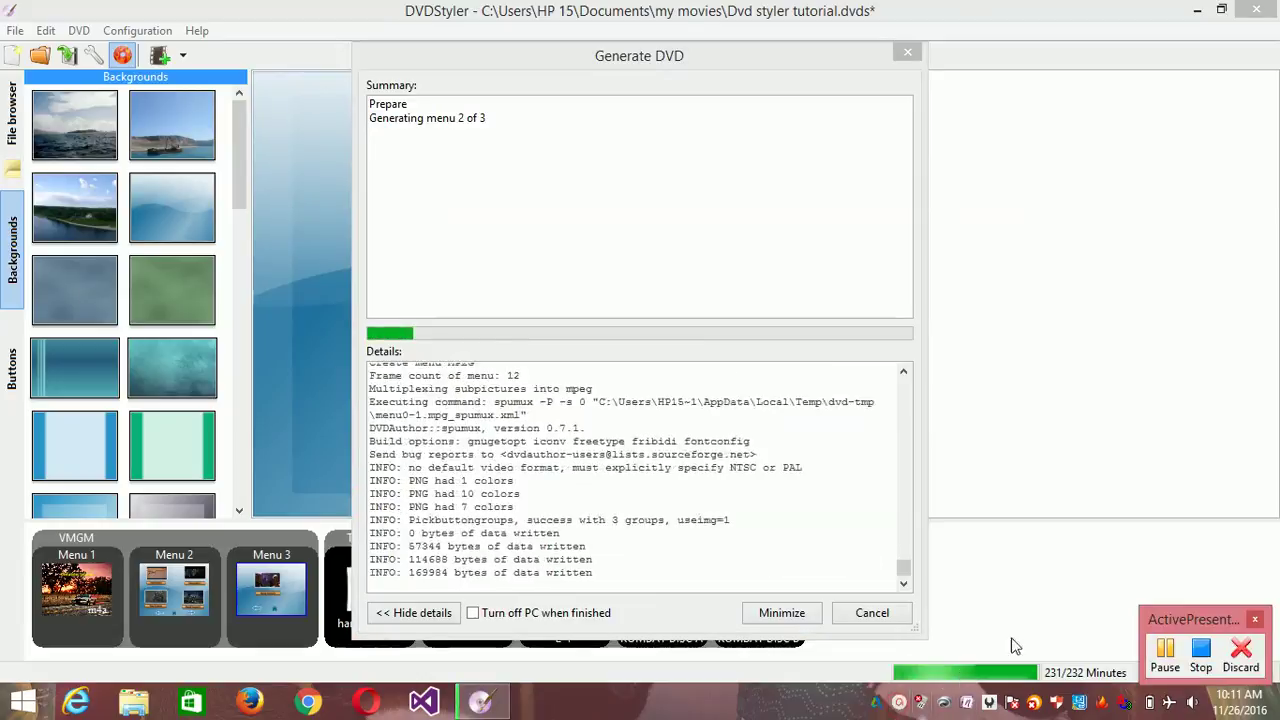
pyautogui.click(1170, 660)
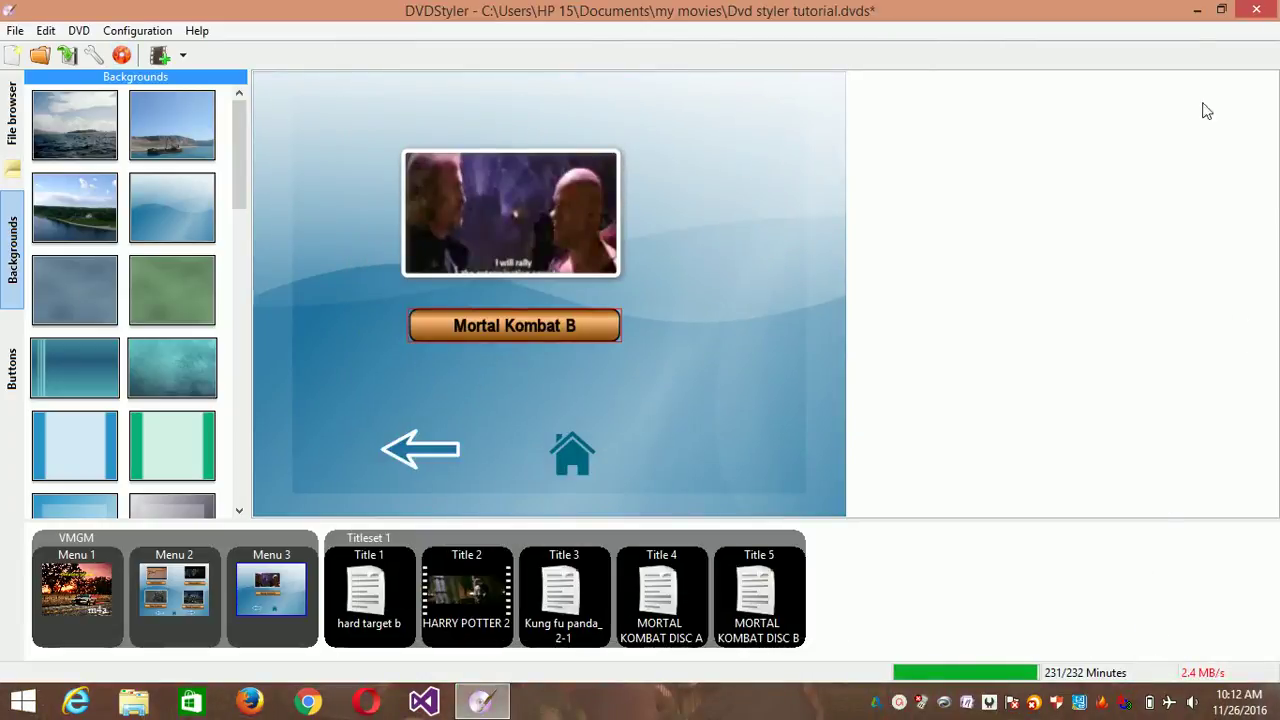
# Step: Switch to File Explorer and open the dvd folder inside Documents
pyautogui.click(1197, 10)
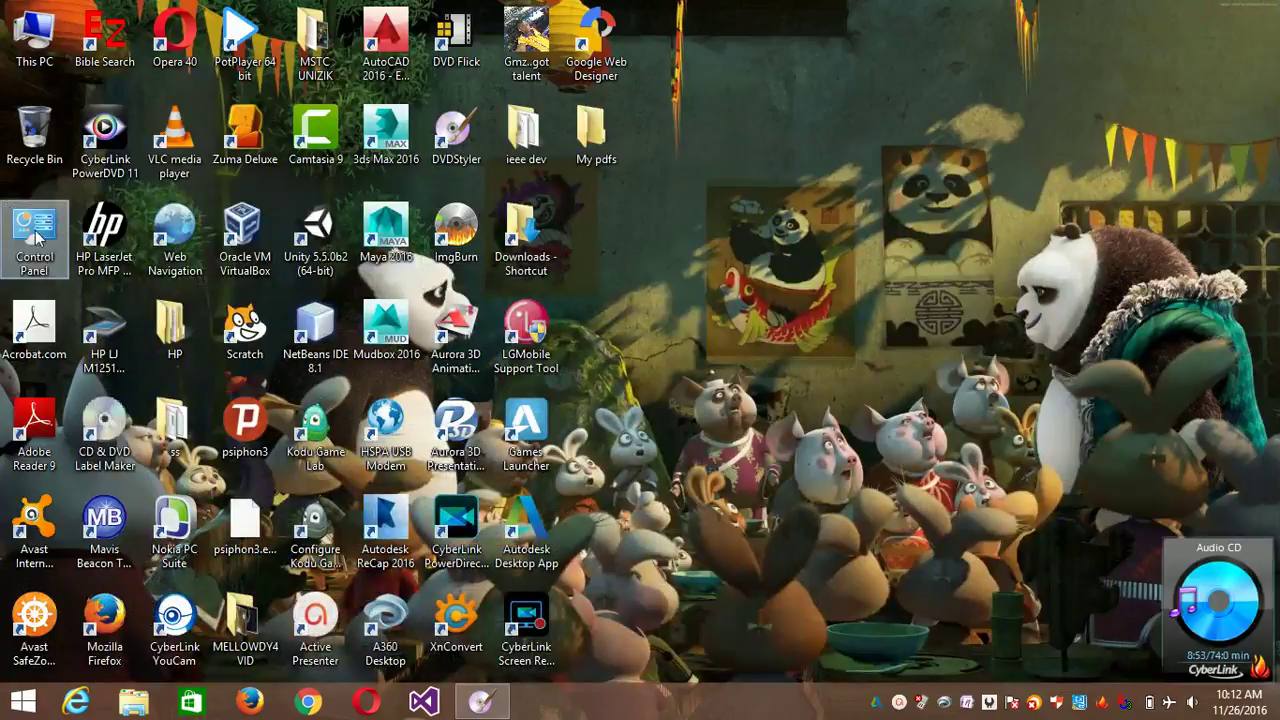
pyautogui.doubleClick(36, 40)
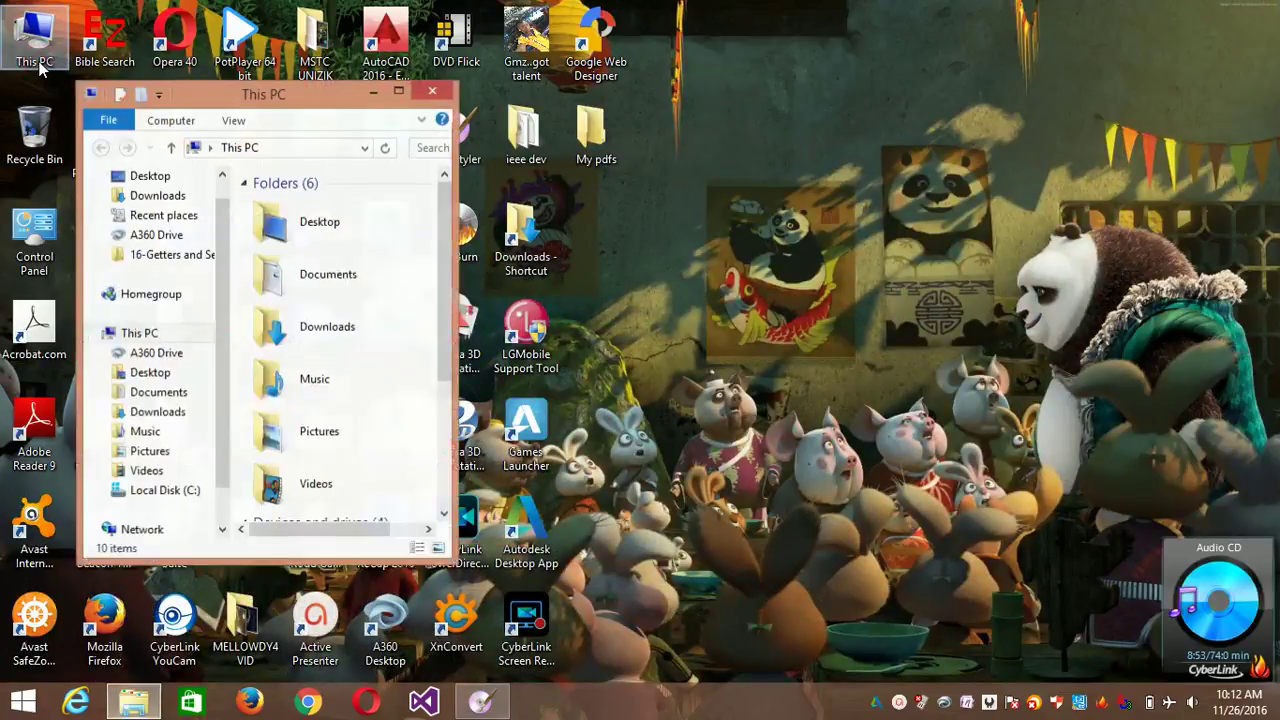
pyautogui.doubleClick(337, 288)
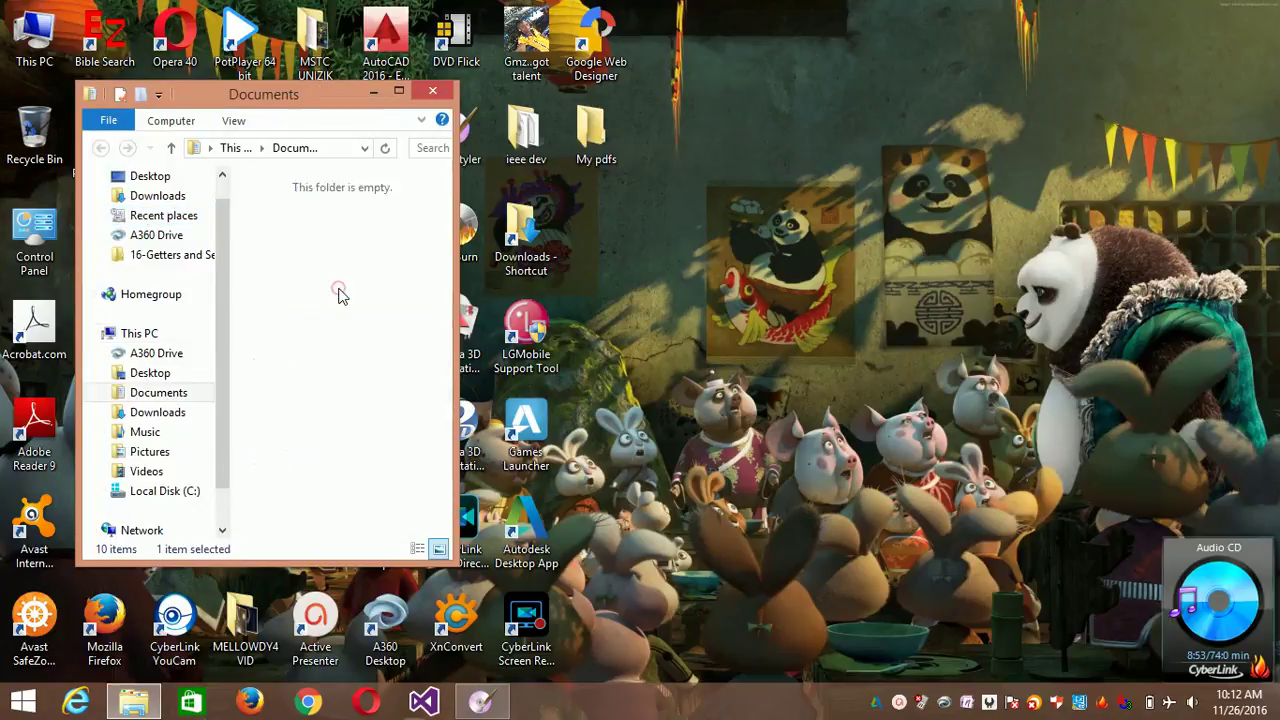
pyautogui.click(443, 516)
pyautogui.click(443, 516)
pyautogui.click(443, 516)
pyautogui.click(443, 516)
pyautogui.click(443, 516)
pyautogui.click(443, 516)
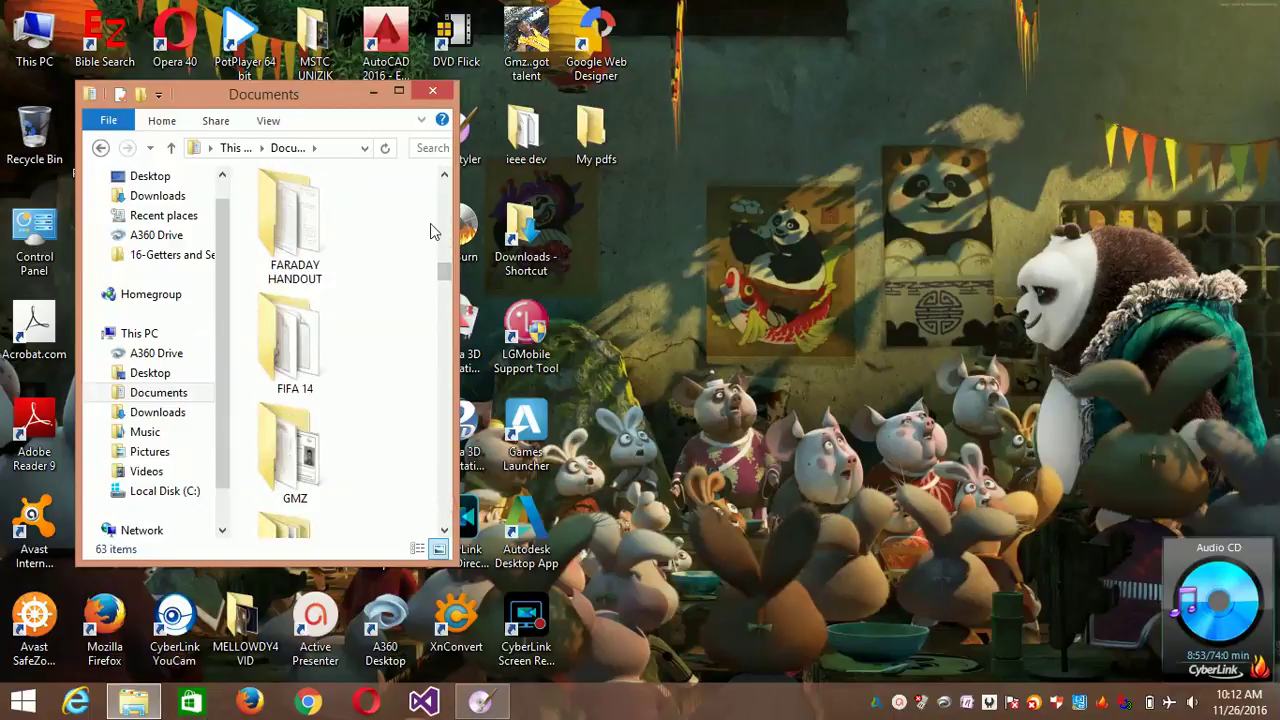
pyautogui.click(447, 237)
pyautogui.doubleClick(336, 303)
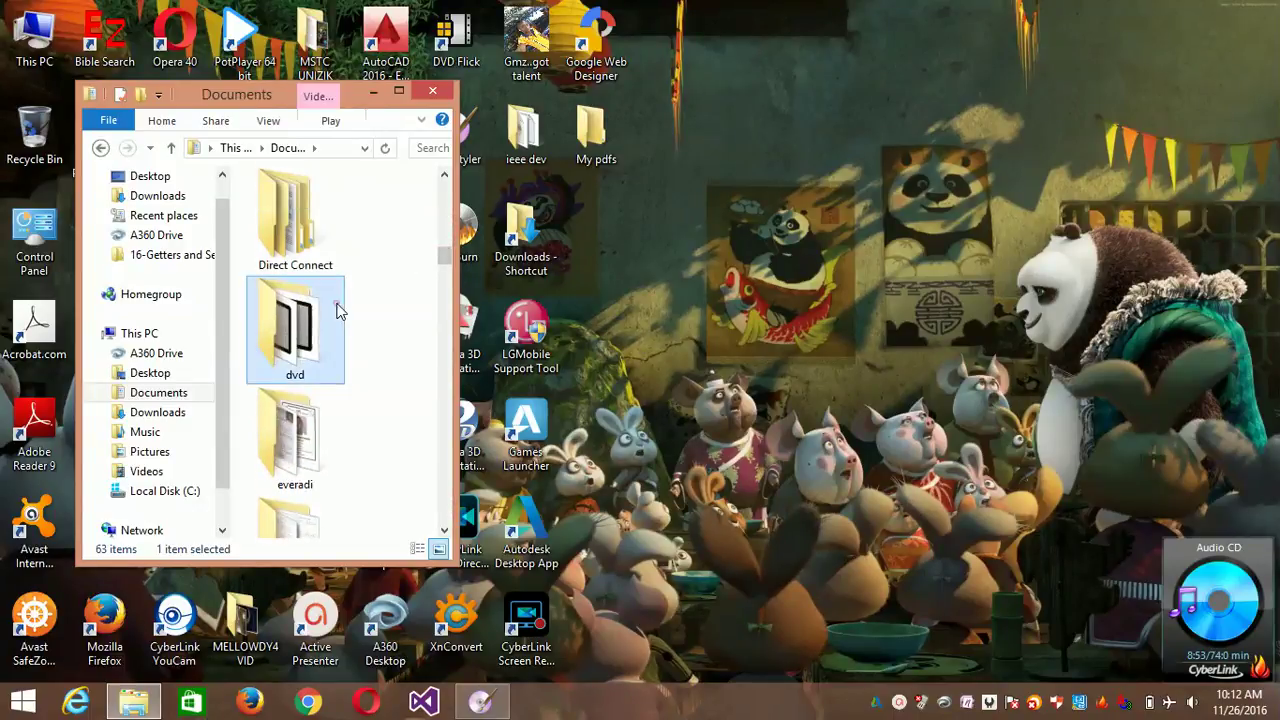
# Step: Examine the contents of the dvd subfolder inside New folder in a maximized window, and return to DVDStyler
pyautogui.doubleClick(305, 240)
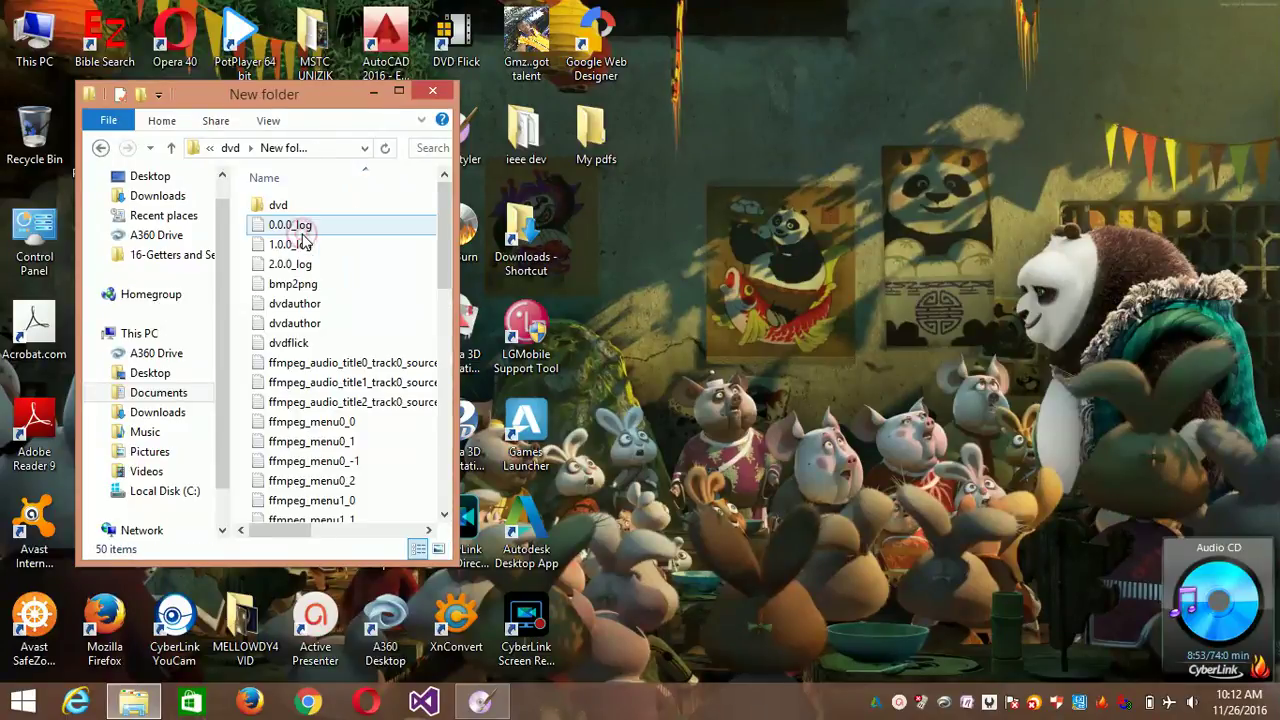
pyautogui.doubleClick(312, 204)
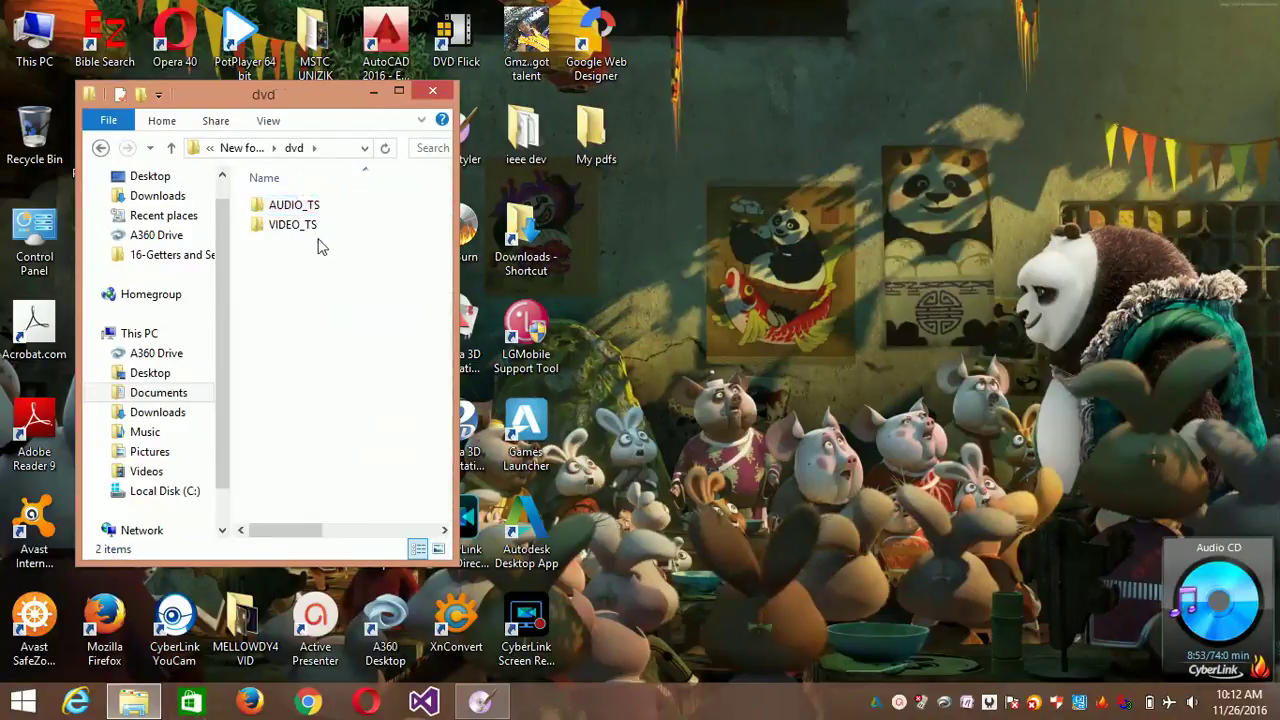
pyautogui.click(398, 91)
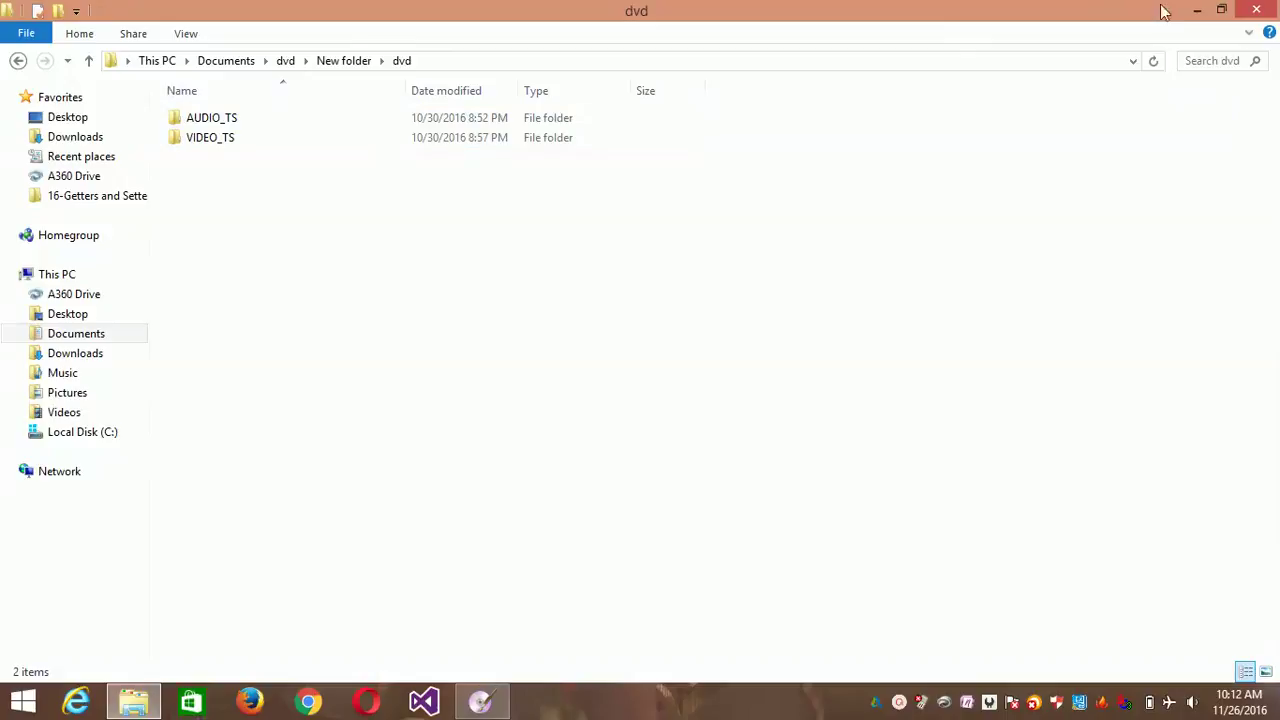
pyautogui.click(1200, 10)
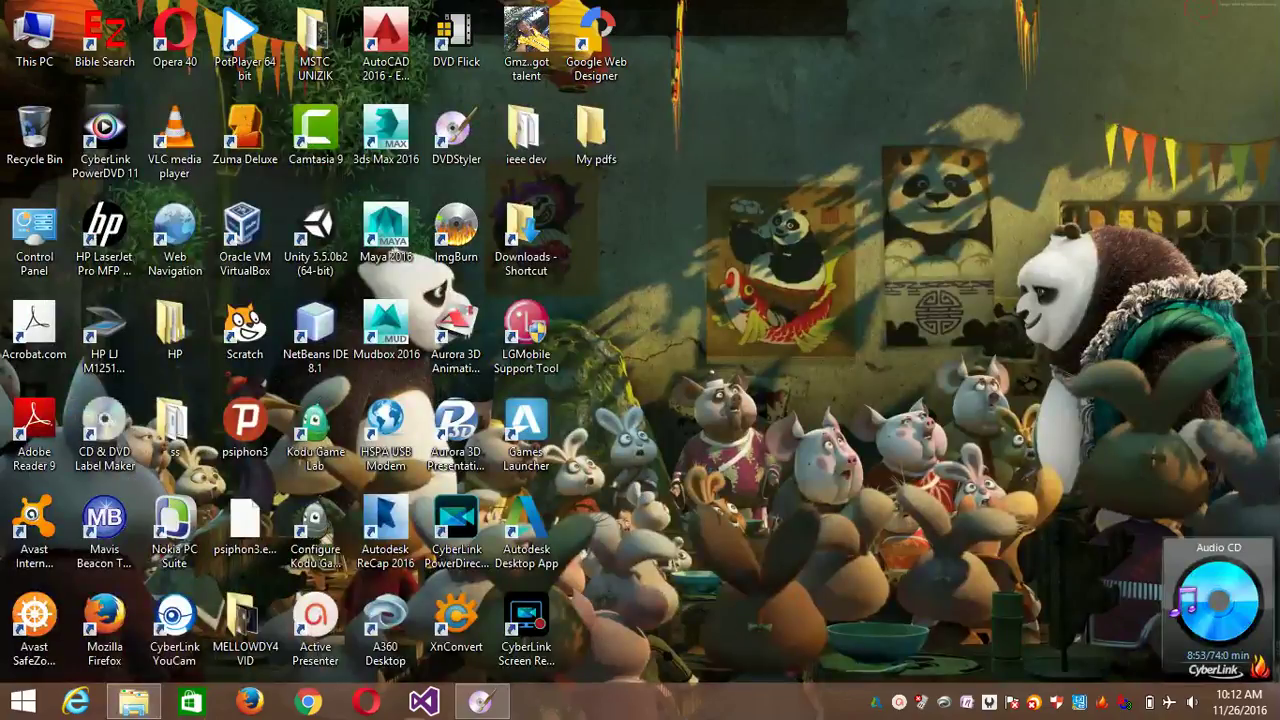
pyautogui.click(470, 704)
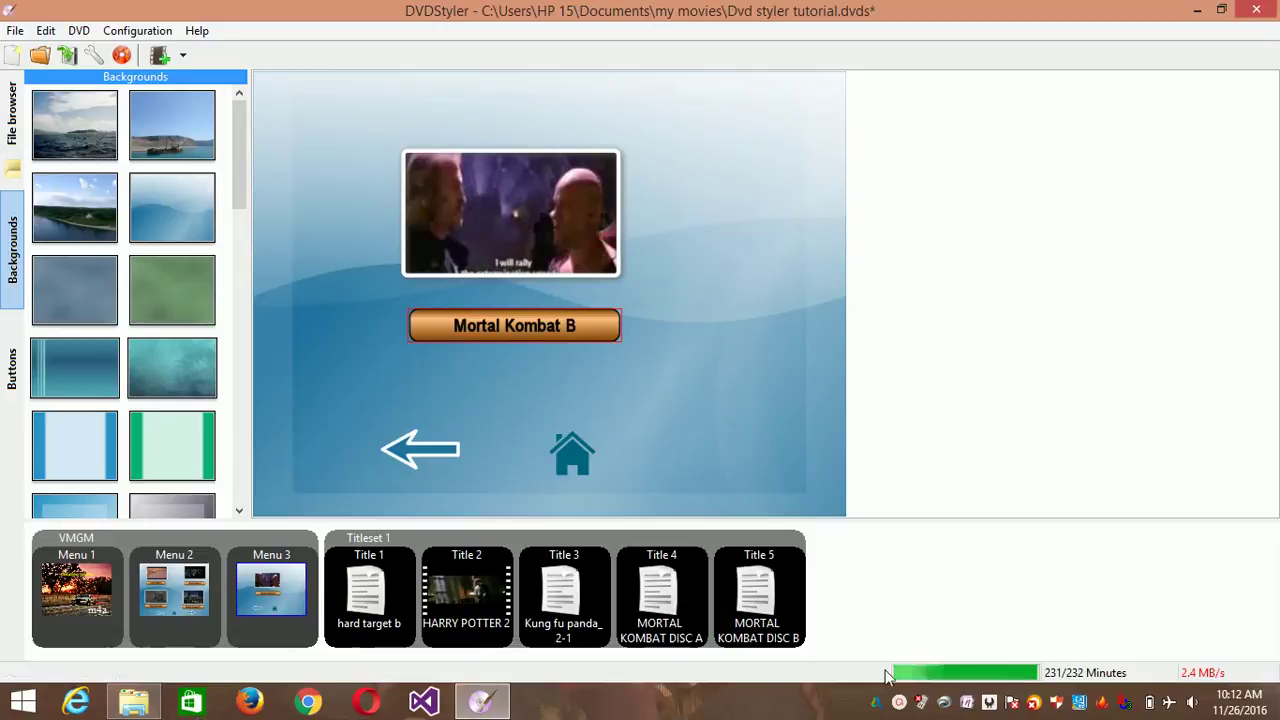
pyautogui.click(898, 703)
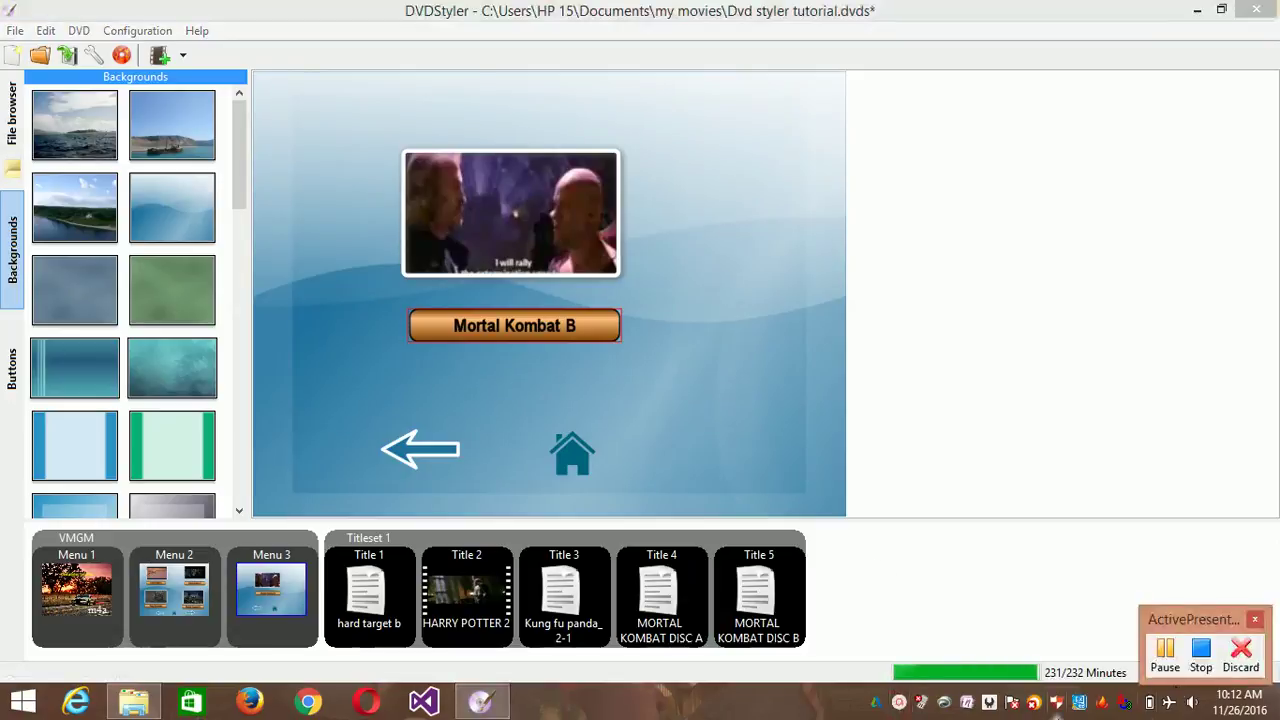